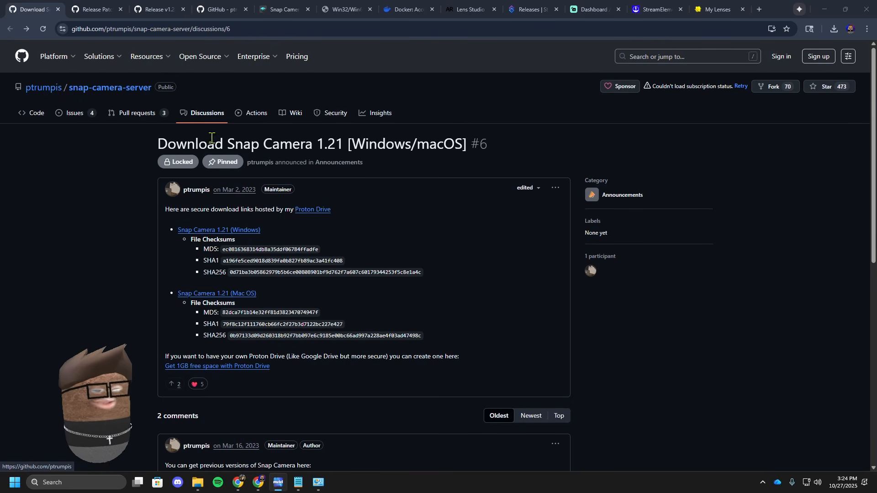
Step: Review the GitHub release pages for snap-camera-server v3.4.1 and snap-camera-server-auto-config v1.2.0, including their downloadable assets
{"action": "left_click", "coordinate": [100, 9]}
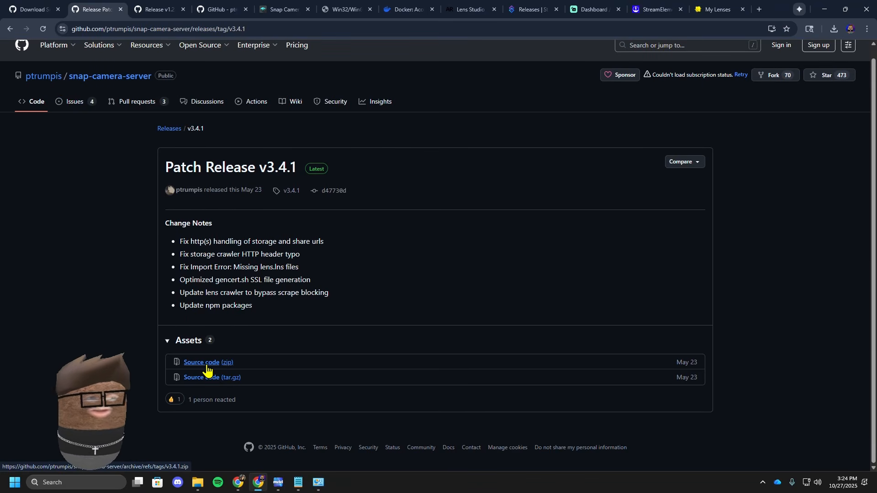
{"action": "left_click", "coordinate": [160, 7]}
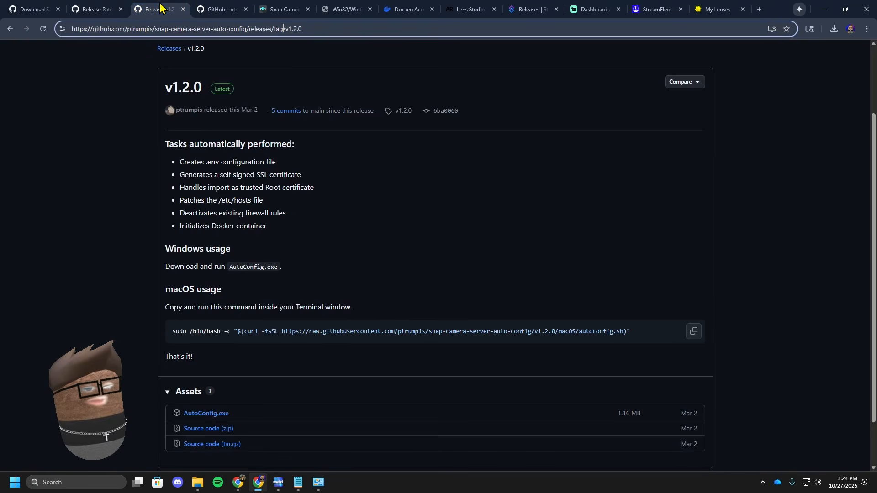
{"action": "scroll", "coordinate": [108, 296], "scroll_direction": "up", "scroll_amount": 2}
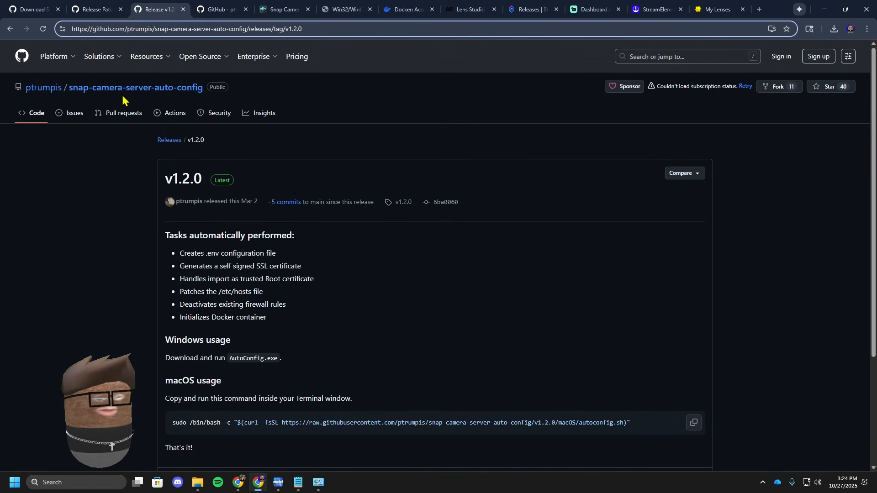
{"action": "scroll", "coordinate": [157, 257], "scroll_direction": "down", "scroll_amount": 2}
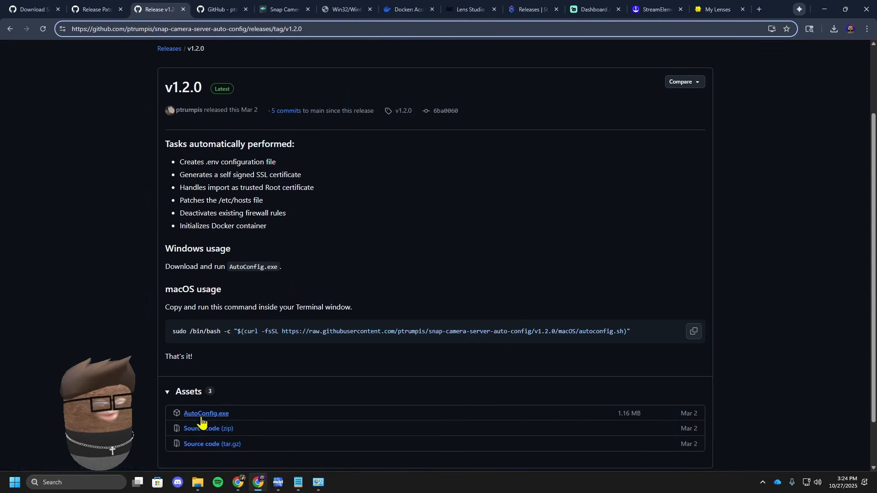
Step: Read through the snap-camera-signature-patch repository's README and view the web-based online patch tool
{"action": "left_click", "coordinate": [221, 9]}
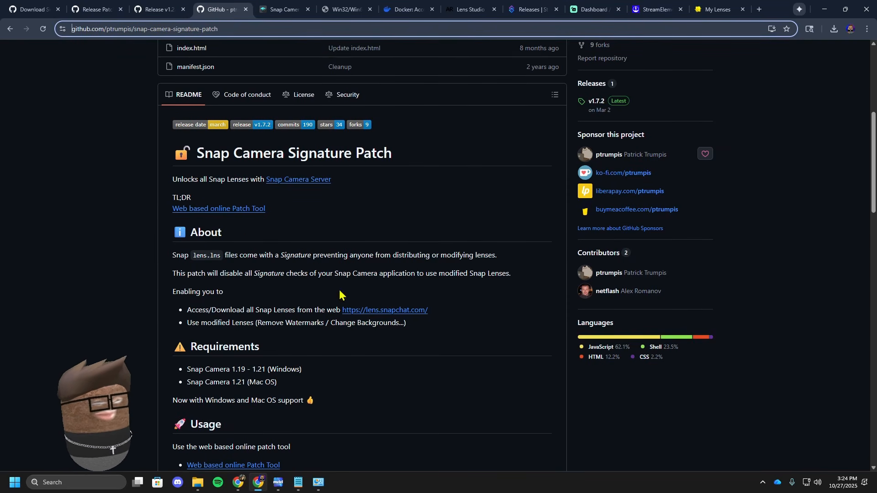
{"action": "scroll", "coordinate": [321, 298], "scroll_direction": "down", "scroll_amount": 15}
{"action": "scroll", "coordinate": [336, 325], "scroll_direction": "up", "scroll_amount": 8}
{"action": "scroll", "coordinate": [335, 325], "scroll_direction": "up", "scroll_amount": 10}
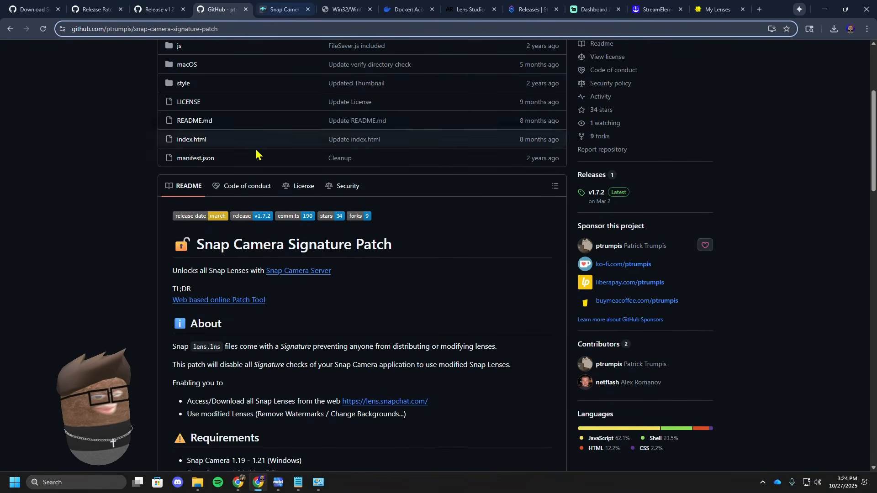
{"action": "left_click", "coordinate": [281, 9]}
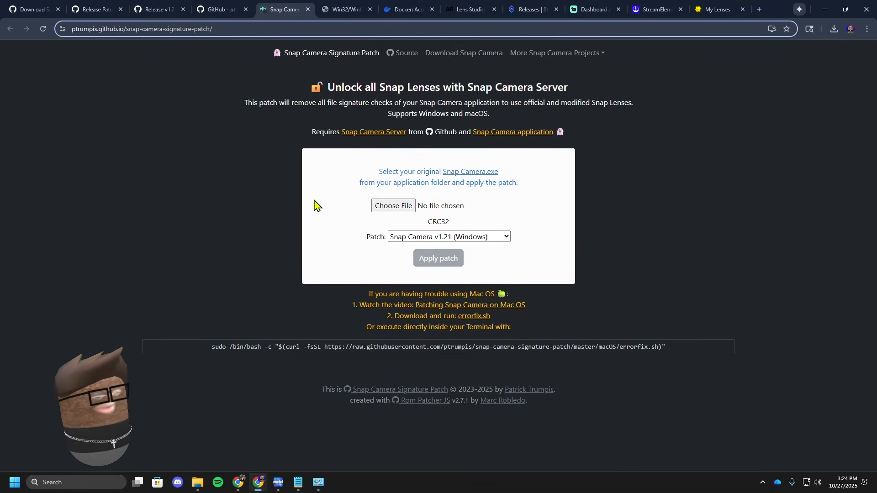
Step: View the download pages for Win64 OpenSSL, Docker Desktop and Lens Studio version 4.36.1
{"action": "left_click", "coordinate": [348, 10]}
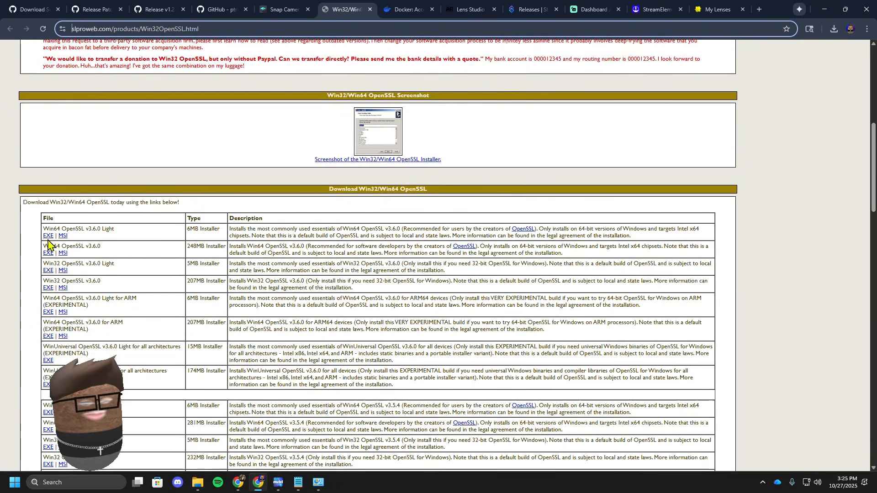
{"action": "left_click", "coordinate": [406, 10]}
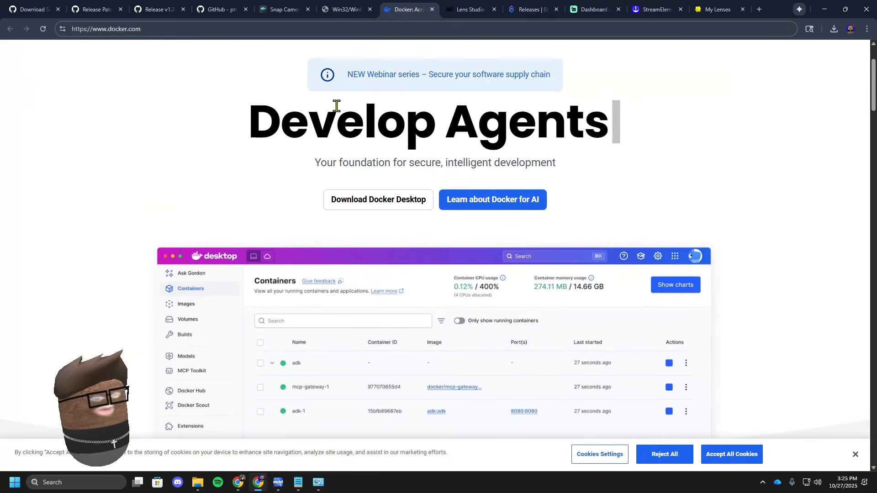
{"action": "mouse_move", "coordinate": [371, 203]}
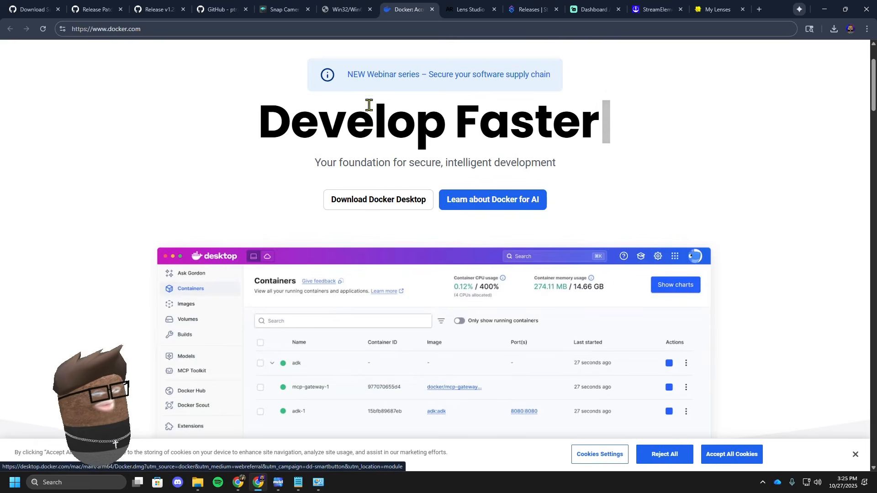
{"action": "left_click", "coordinate": [469, 7]}
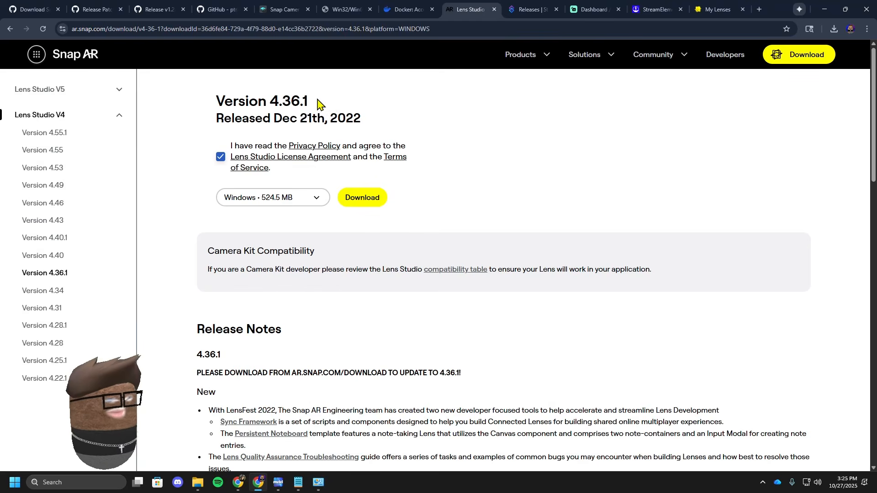
{"action": "left_click_drag", "start_coordinate": [314, 102], "coordinate": [225, 97]}
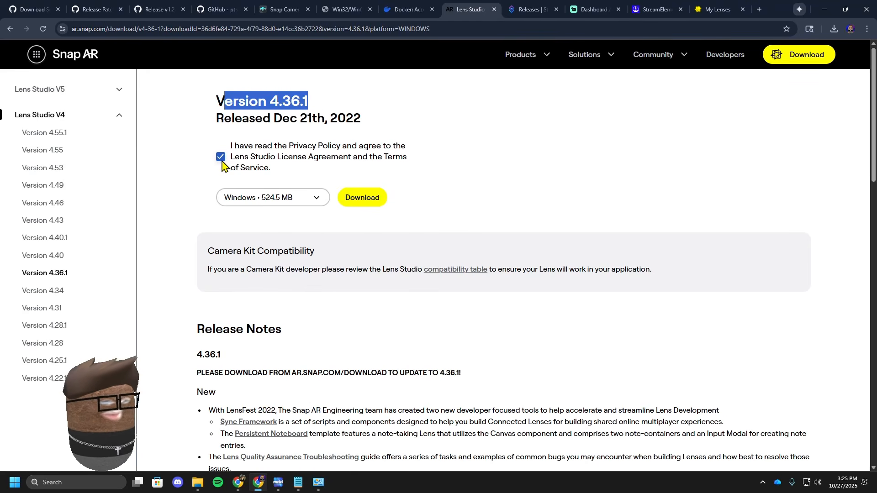
Step: View the Streamer.bot releases page, the Streamlabs and StreamElements dashboards, and the Camera Kit apps page of My Lenses
{"action": "left_click", "coordinate": [506, 11]}
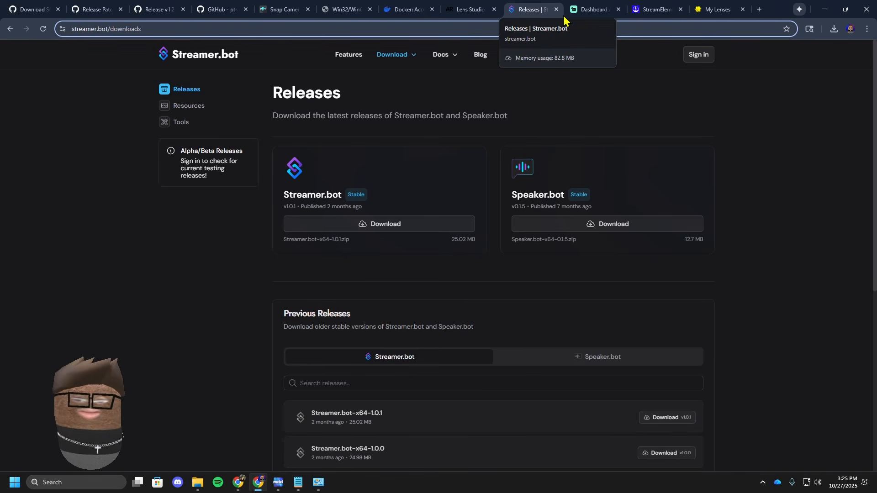
{"action": "left_click", "coordinate": [589, 7]}
{"action": "left_click", "coordinate": [653, 8]}
{"action": "left_click", "coordinate": [608, 5]}
{"action": "left_click", "coordinate": [638, 7]}
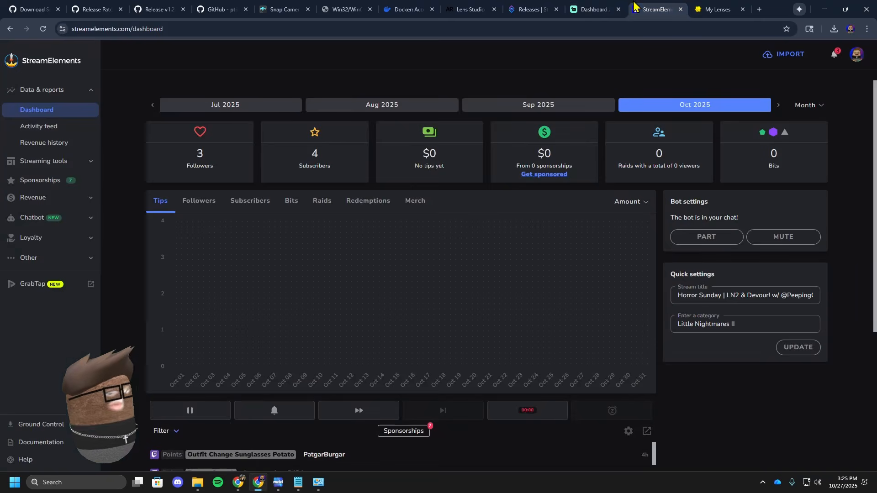
{"action": "left_click", "coordinate": [600, 6]}
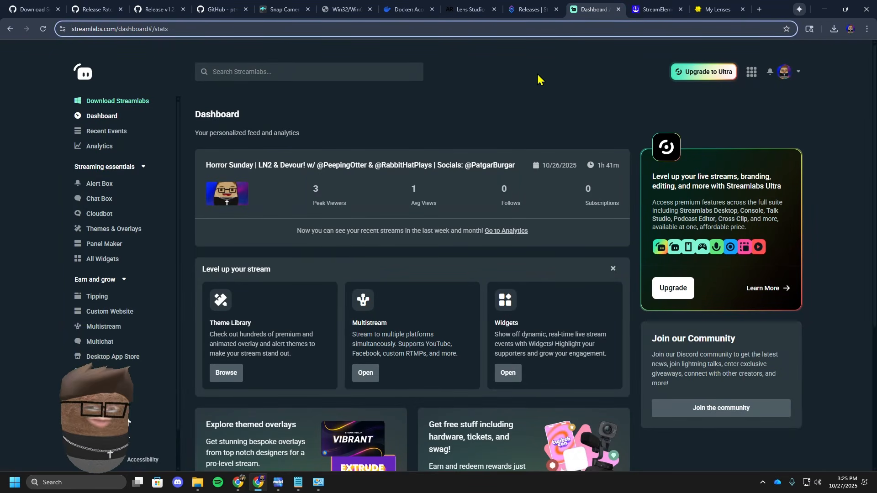
{"action": "left_click", "coordinate": [636, 10]}
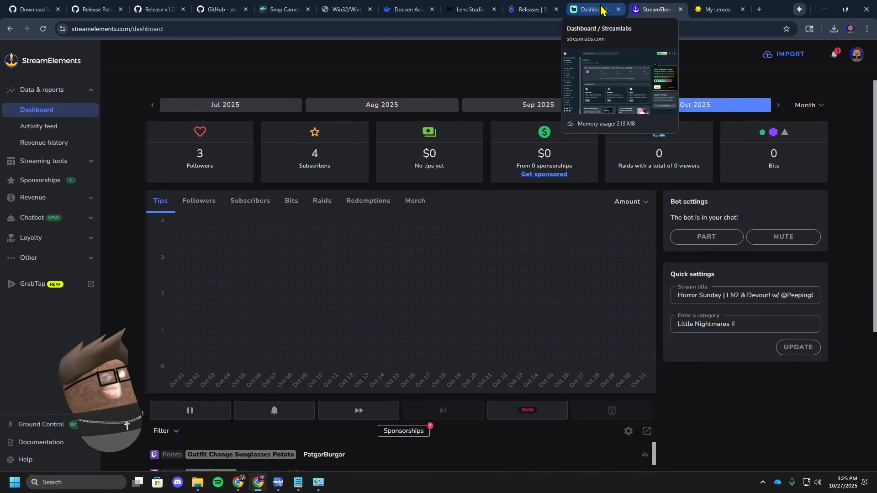
{"action": "left_click", "coordinate": [691, 5]}
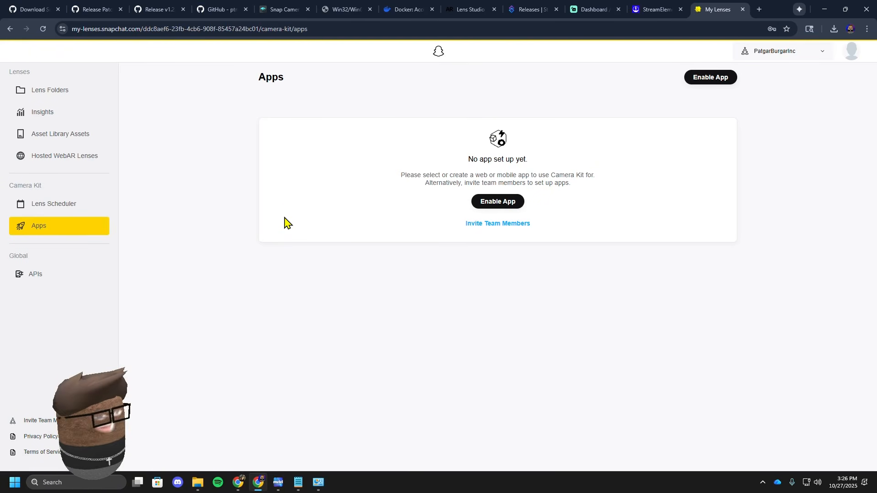
Step: Switch to File Explorer and look over all the downloaded files in the Downloads folder
{"action": "left_click_drag", "start_coordinate": [876, 141], "coordinate": [413, 1]}
{"action": "left_click_drag", "start_coordinate": [503, 105], "coordinate": [49, 89]}
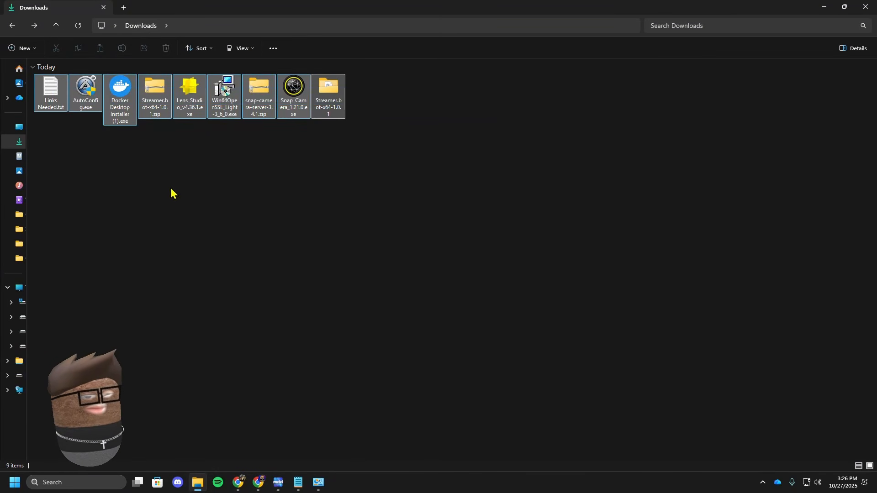
{"action": "left_click", "coordinate": [157, 177]}
Step: Check the Virtual Machine Platform, Windows Hypervisor Platform and Windows Subsystem for Linux entries in Windows Features, then accept the dialog
{"action": "left_click", "coordinate": [104, 478]}
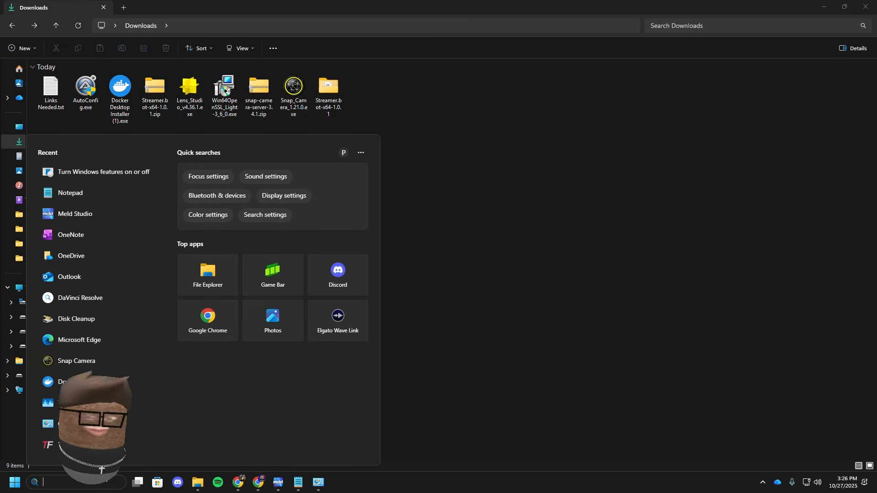
{"action": "type", "text": "TikFinity"}
{"action": "type", "text": "urn"}
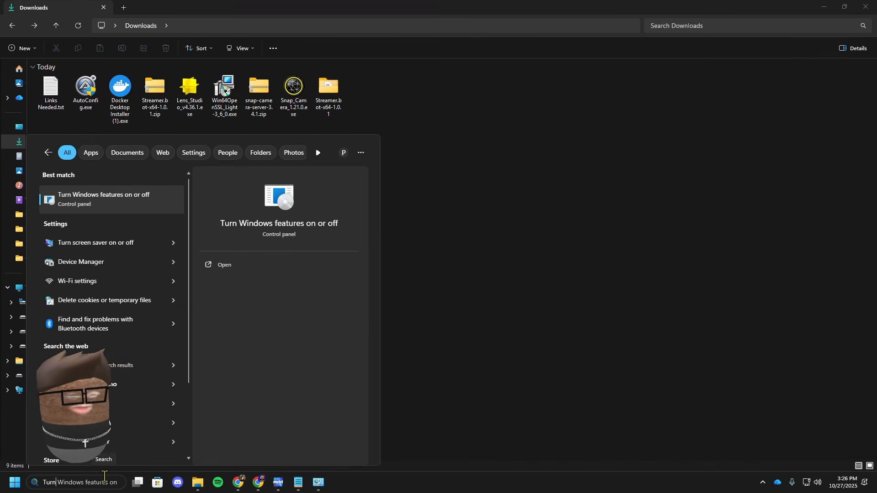
{"action": "left_click", "coordinate": [145, 207]}
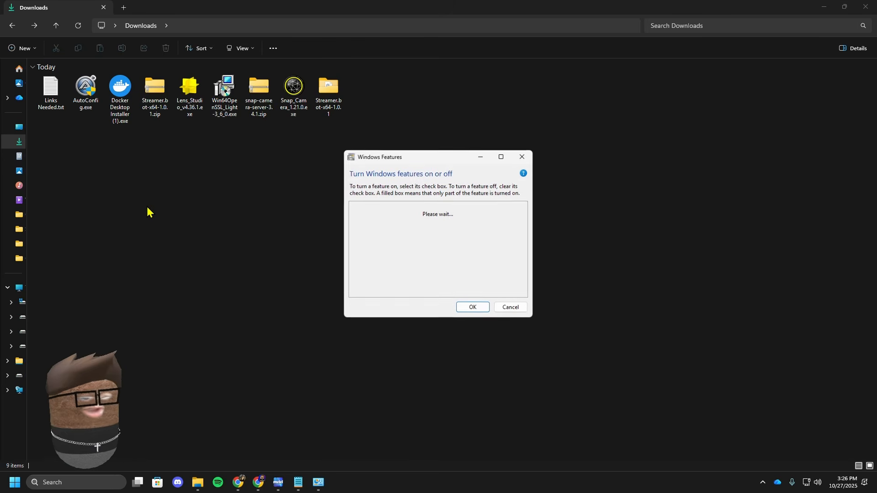
{"action": "scroll", "coordinate": [438, 256], "scroll_direction": "down", "scroll_amount": 6}
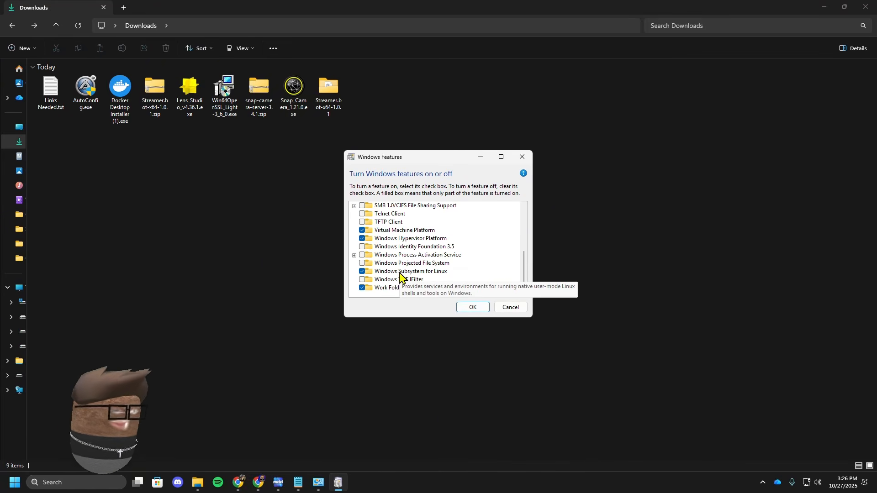
{"action": "left_click", "coordinate": [467, 309]}
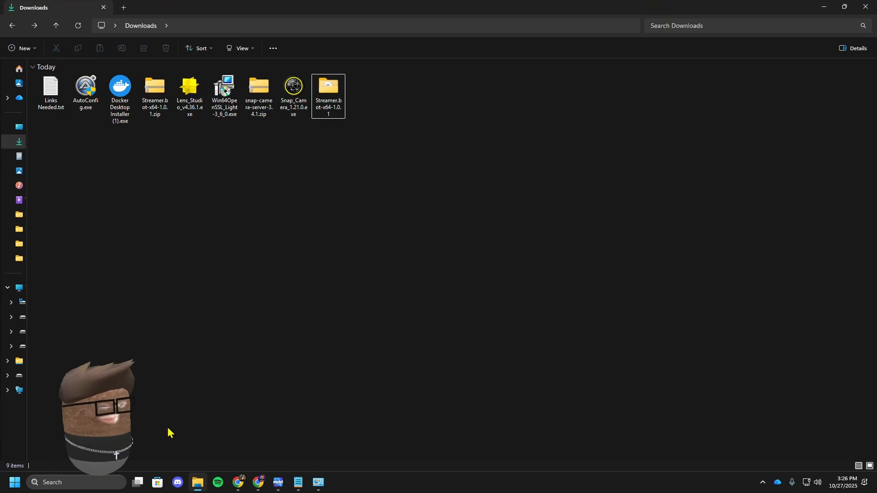
Step: Find the Ubuntu app's page in the Microsoft Store, view it, and close the store
{"action": "left_click", "coordinate": [156, 483]}
{"action": "left_click_drag", "start_coordinate": [367, 42], "coordinate": [309, 79]}
{"action": "left_click", "coordinate": [319, 67]}
{"action": "type", "text": "ubun"}
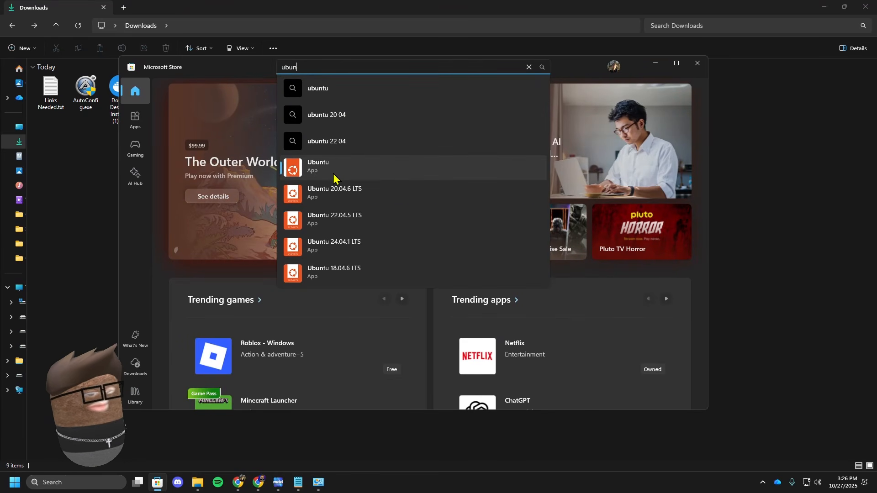
{"action": "left_click", "coordinate": [333, 175]}
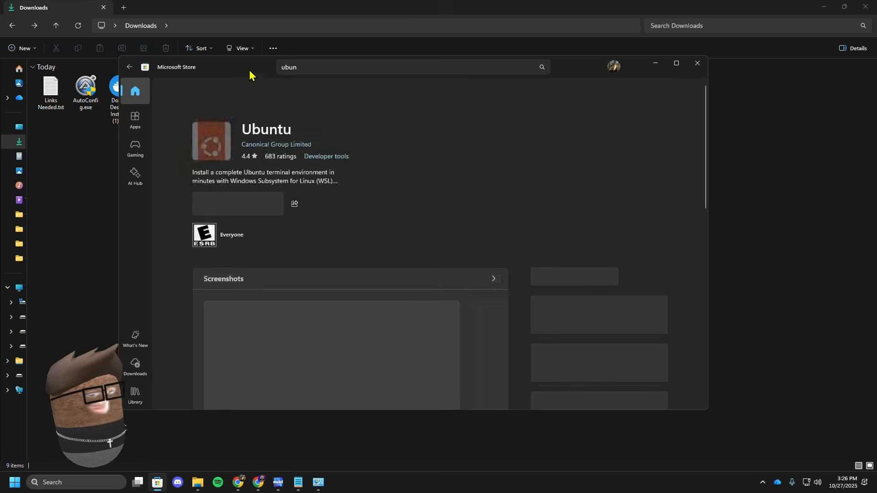
{"action": "left_click_drag", "start_coordinate": [249, 71], "coordinate": [238, 76]}
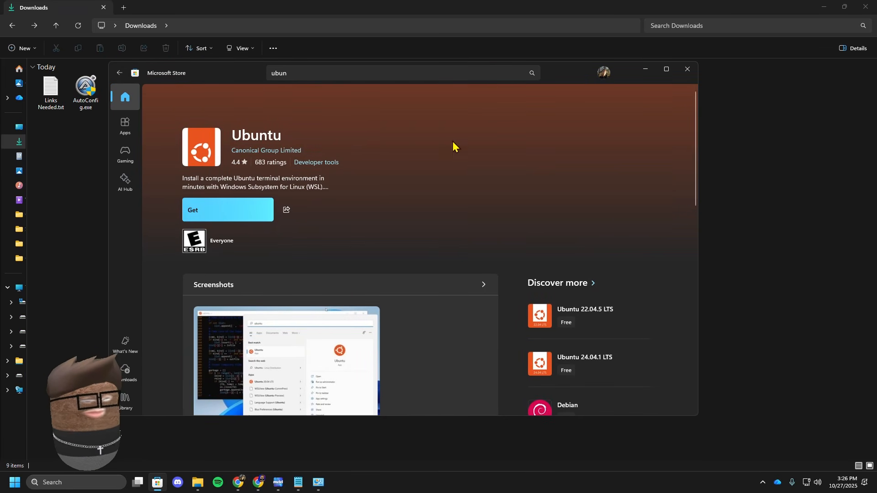
{"action": "left_click", "coordinate": [687, 69]}
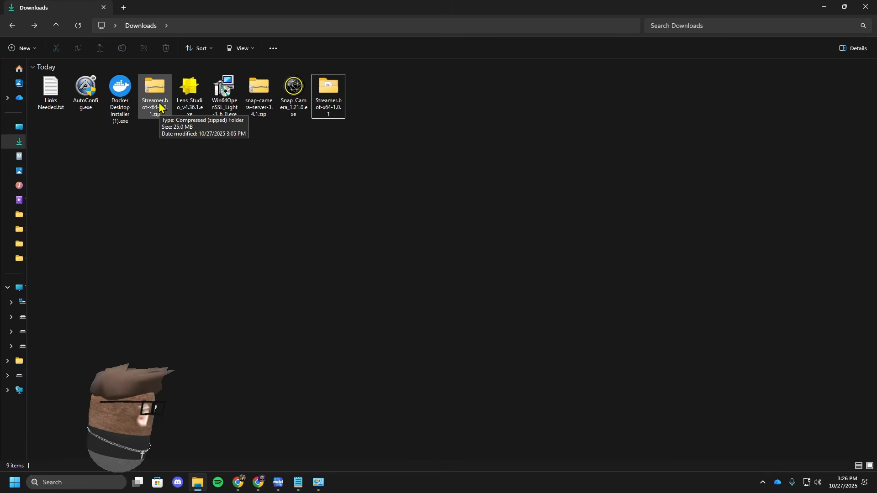
Step: Look over the Docker Desktop, Win64 OpenSSL, Lens Studio and Snap Camera installers in the Downloads folder
{"action": "left_click", "coordinate": [125, 114]}
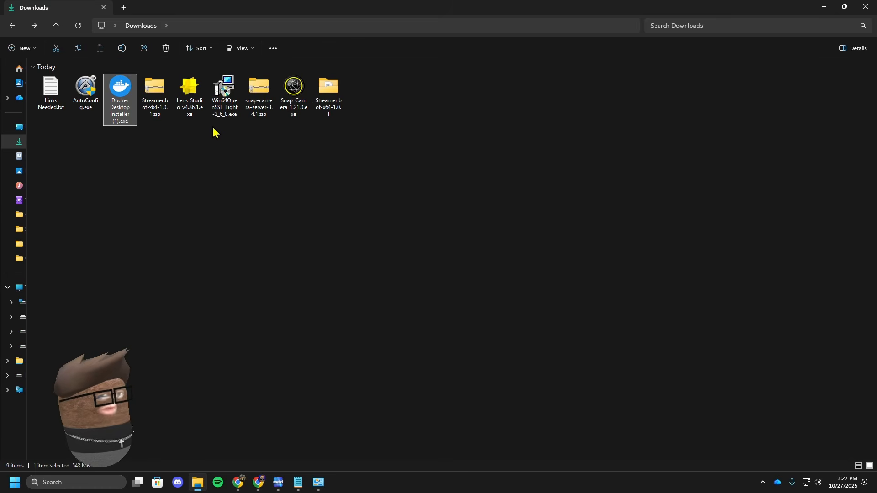
{"action": "left_click", "coordinate": [223, 94]}
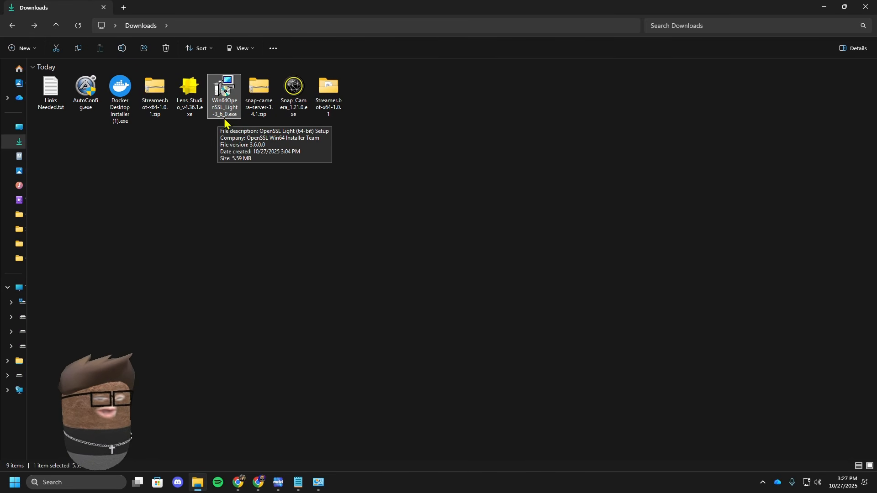
{"action": "left_click", "coordinate": [198, 101]}
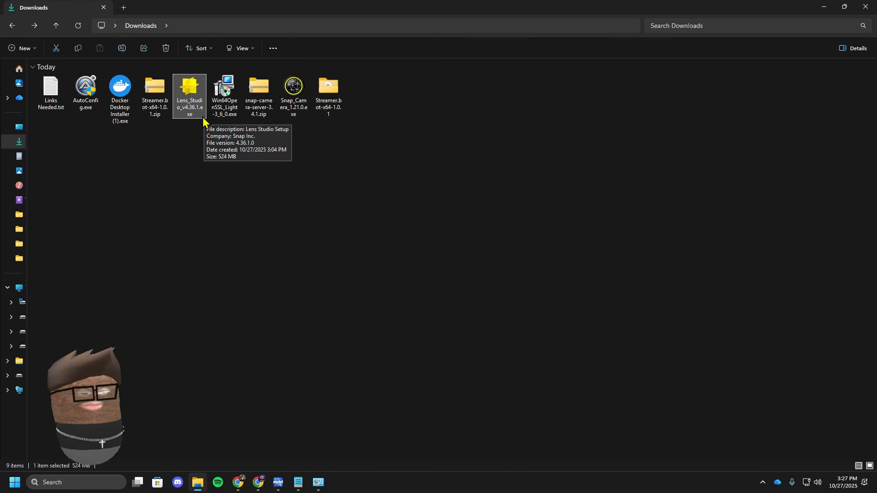
{"action": "left_click", "coordinate": [279, 104]}
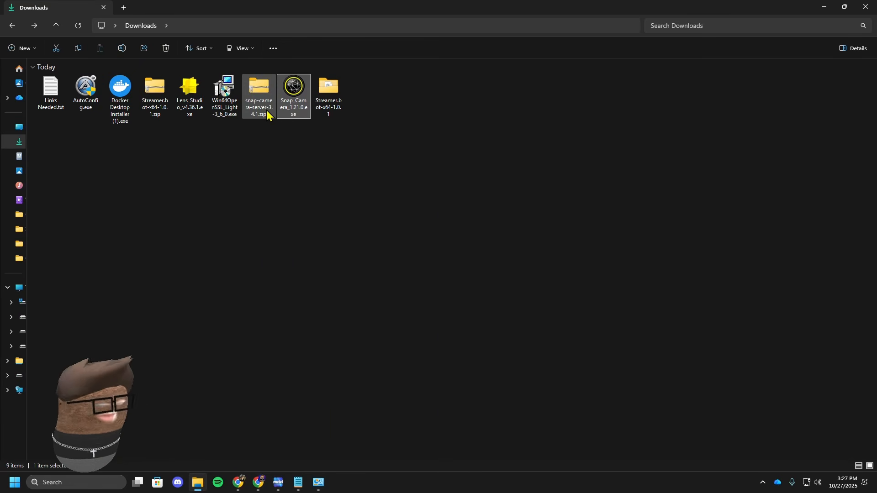
{"action": "left_click", "coordinate": [241, 187]}
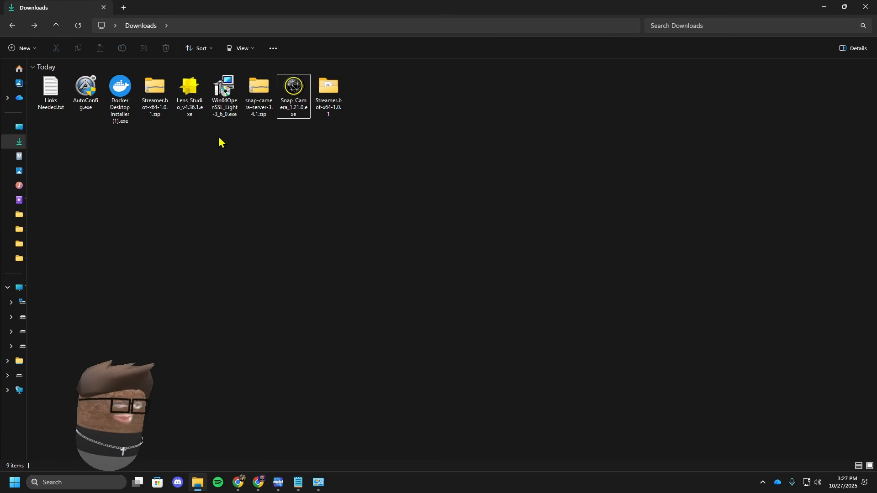
Step: Extract snap-camera-server-3.4.1.zip into its own folder in Downloads
{"action": "left_click", "coordinate": [259, 103]}
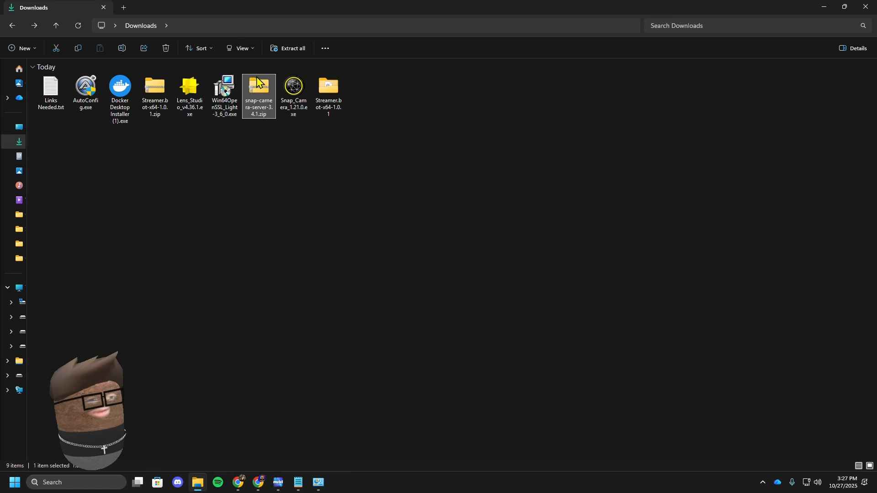
{"action": "right_click", "coordinate": [257, 101]}
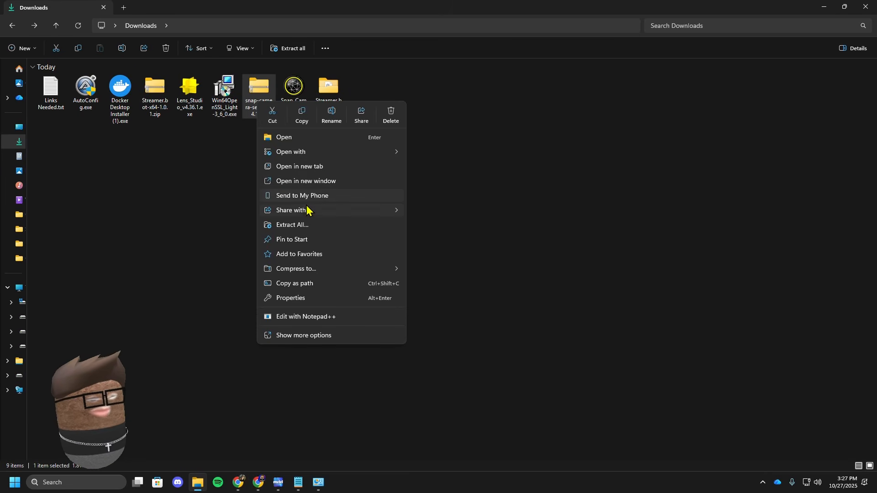
{"action": "left_click", "coordinate": [301, 225]}
{"action": "key", "text": "Return"}
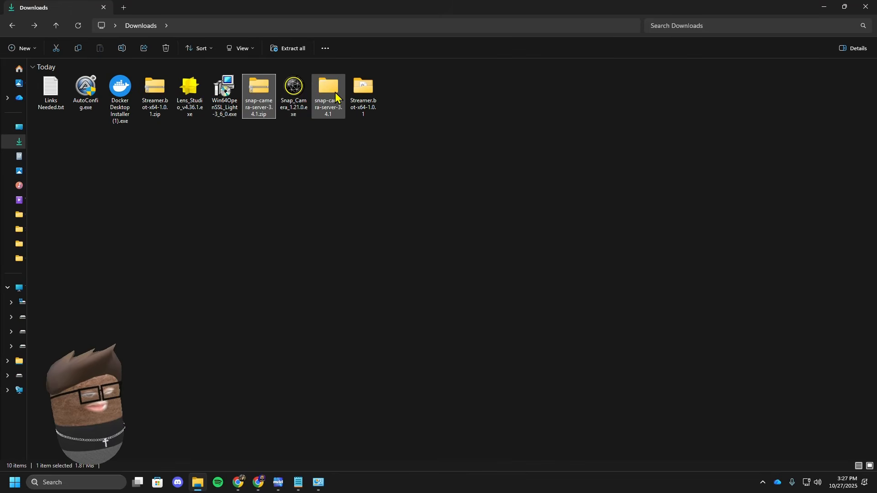
Step: Look through the extracted snap-camera-server-3.4.1 folder and its inner folder, and return to Downloads
{"action": "double_click", "coordinate": [336, 95]}
{"action": "double_click", "coordinate": [71, 91]}
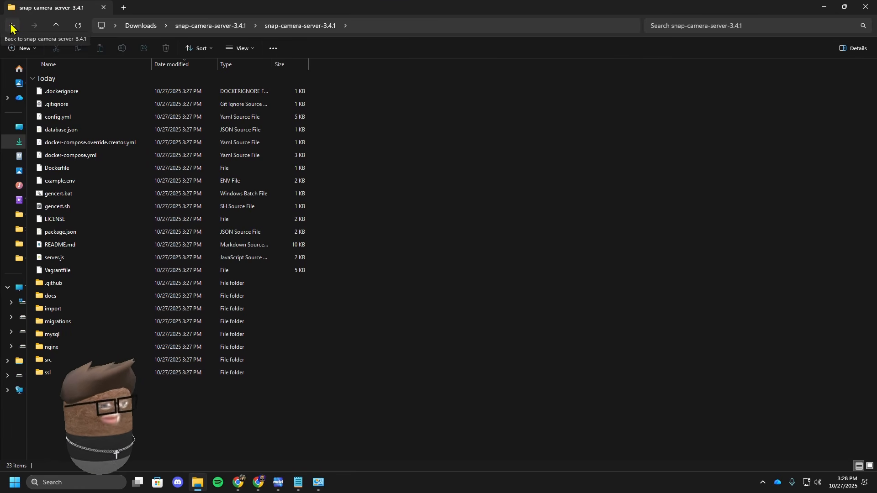
{"action": "left_click", "coordinate": [12, 26]}
{"action": "left_click", "coordinate": [17, 27]}
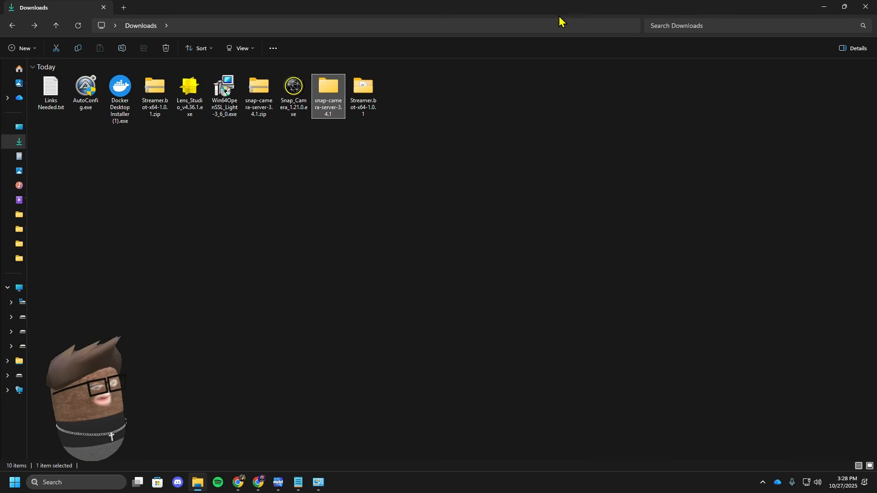
Step: Clear the file and browser windows off the desktop, start Docker Desktop and reposition its window
{"action": "left_click_drag", "start_coordinate": [549, 8], "coordinate": [876, 91]}
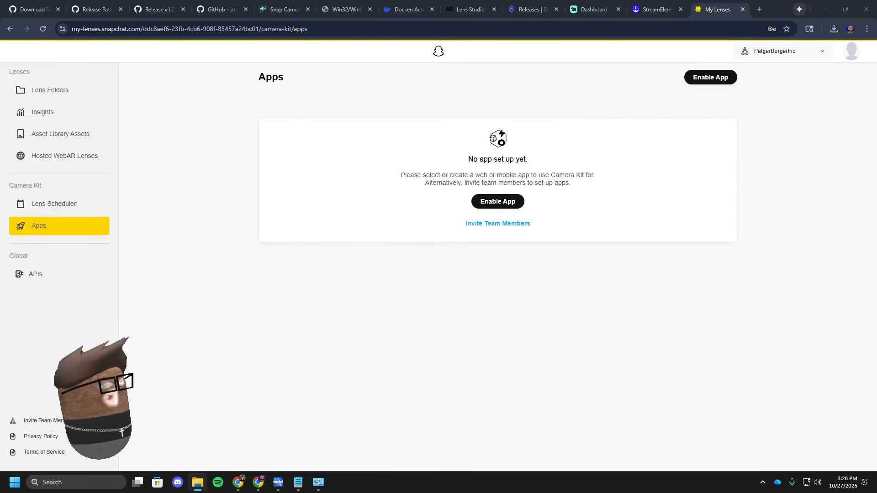
{"action": "left_click", "coordinate": [833, 9]}
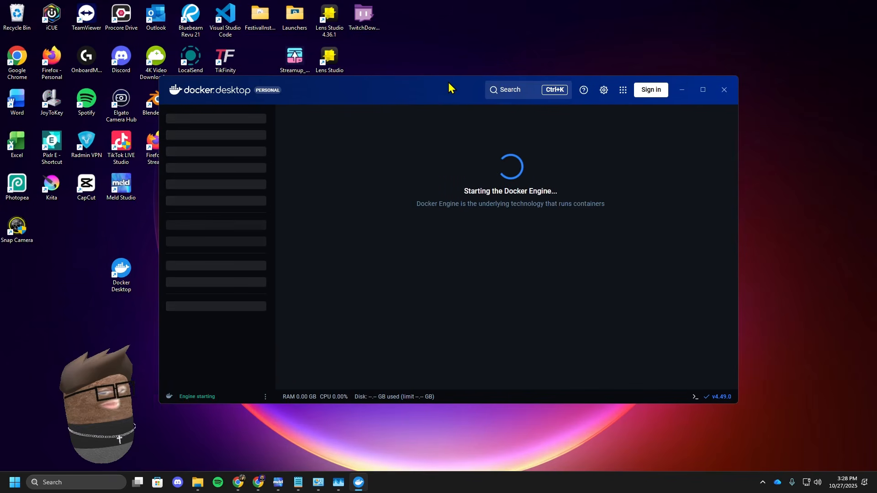
{"action": "left_click_drag", "start_coordinate": [441, 89], "coordinate": [456, 106]}
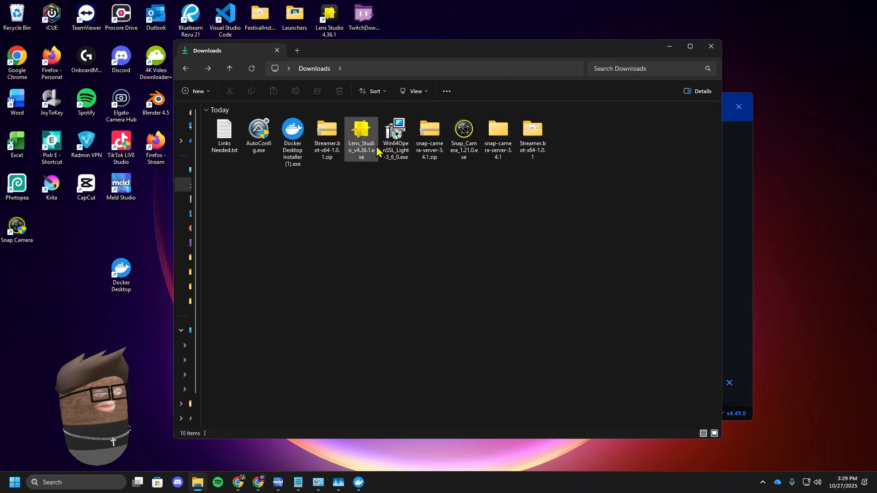
Step: Copy AutoConfig.exe from Downloads into the inner snap-camera-server-3.4.1 folder
{"action": "left_click", "coordinate": [267, 148]}
{"action": "right_click", "coordinate": [267, 148]}
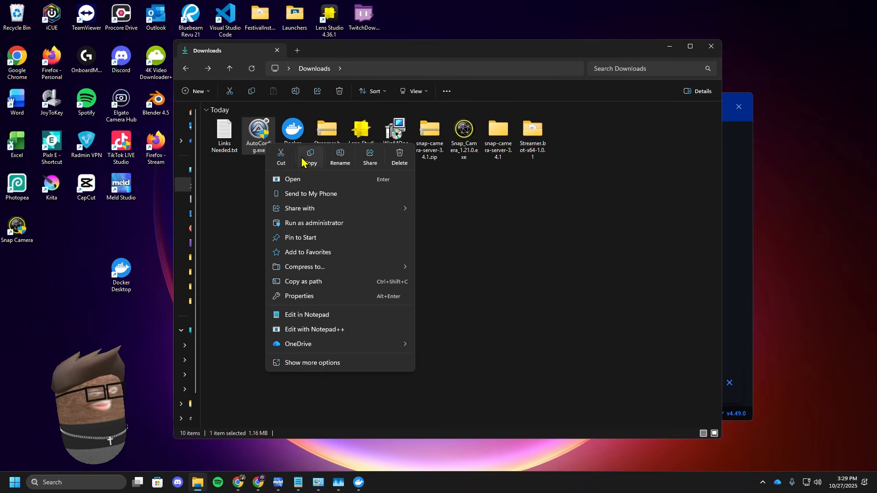
{"action": "key", "text": "Escape"}
{"action": "double_click", "coordinate": [498, 137]}
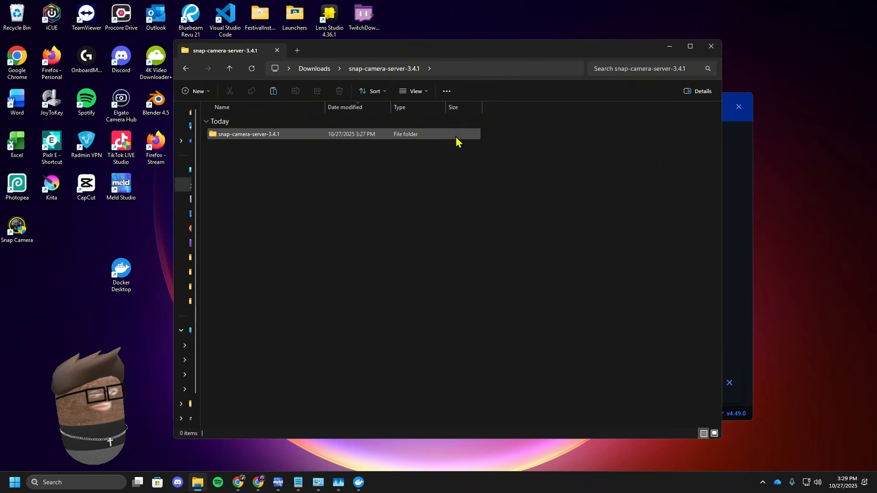
{"action": "left_click", "coordinate": [257, 140]}
{"action": "left_click", "coordinate": [257, 137]}
{"action": "double_click", "coordinate": [309, 138]}
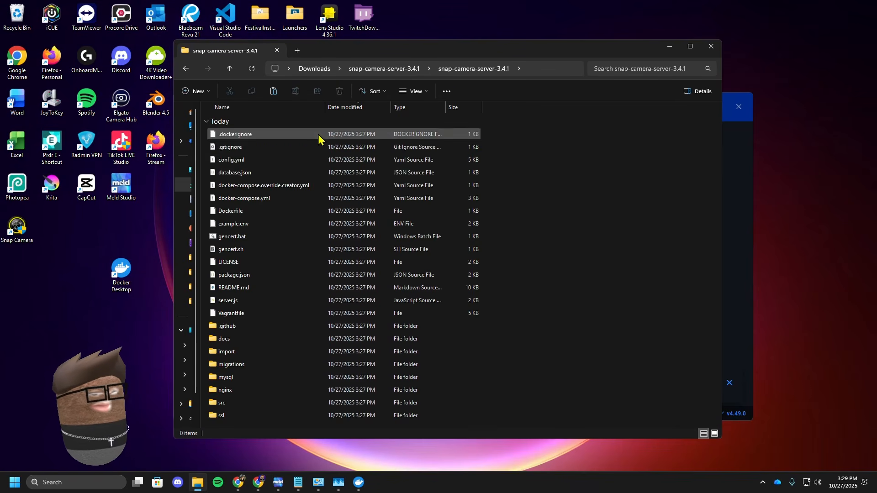
{"action": "right_click", "coordinate": [587, 215]}
{"action": "left_click", "coordinate": [601, 223]}
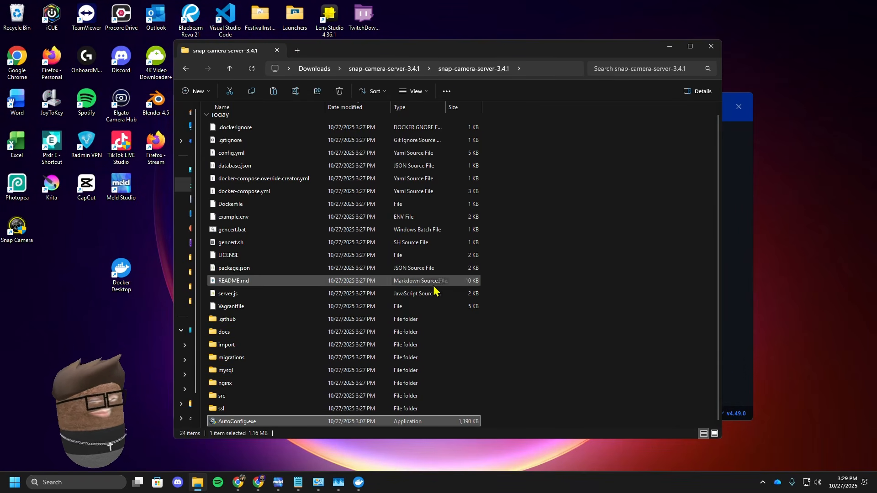
Step: Run AutoConfig.exe from the server folder, allow it past Windows SmartScreen, and accept the automatic configuration
{"action": "double_click", "coordinate": [284, 422]}
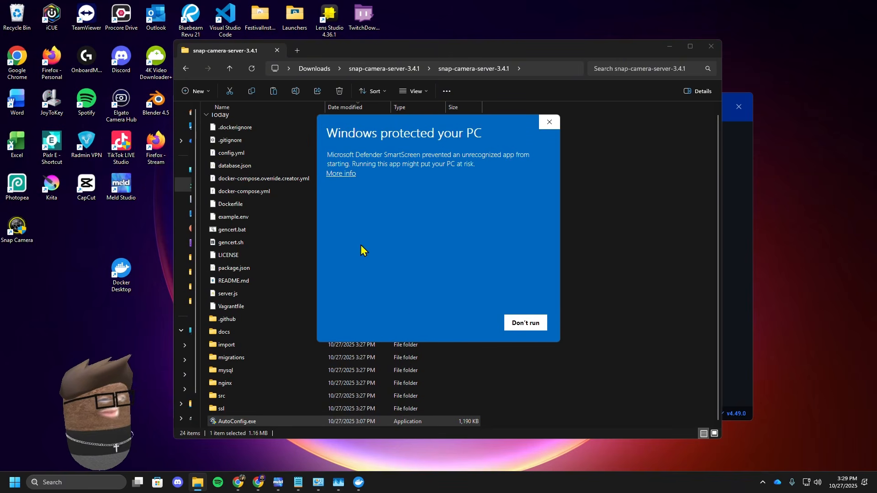
{"action": "left_click", "coordinate": [340, 175]}
{"action": "left_click", "coordinate": [455, 326]}
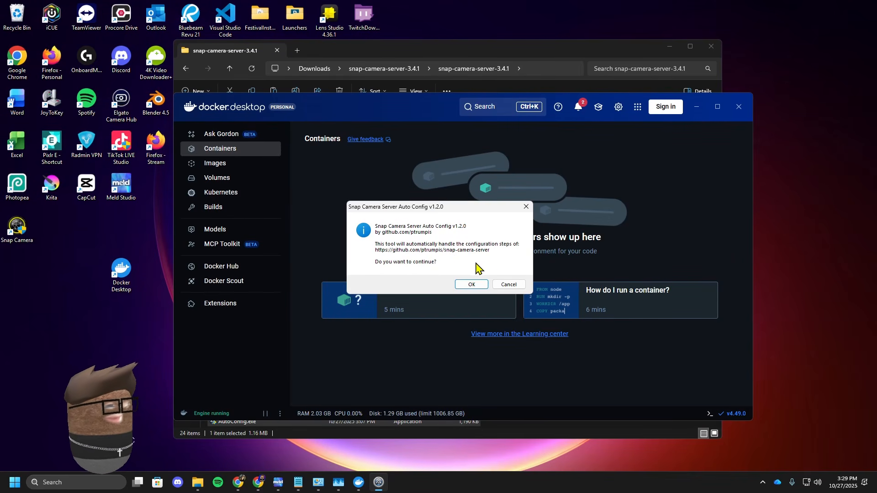
{"action": "left_click", "coordinate": [472, 285]}
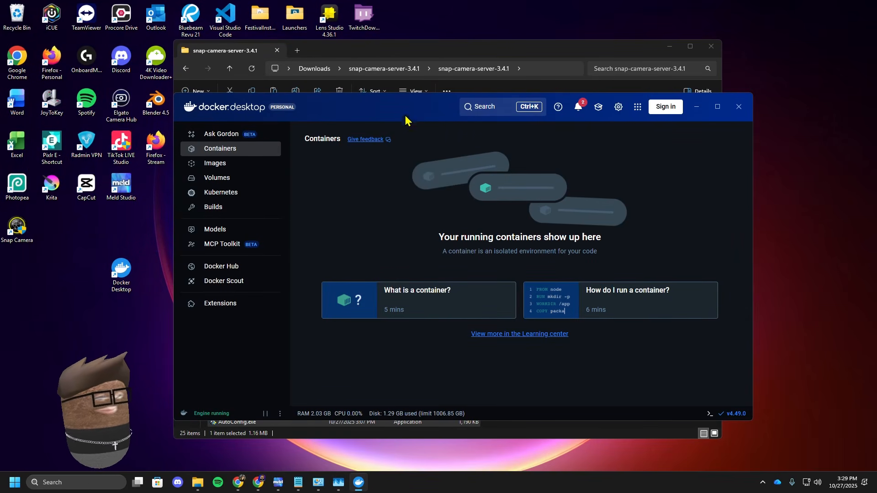
Step: Arrange the Docker Desktop and docker.exe console windows to follow the image download, and close the console after lens prefetching
{"action": "left_click_drag", "start_coordinate": [405, 119], "coordinate": [450, 118]}
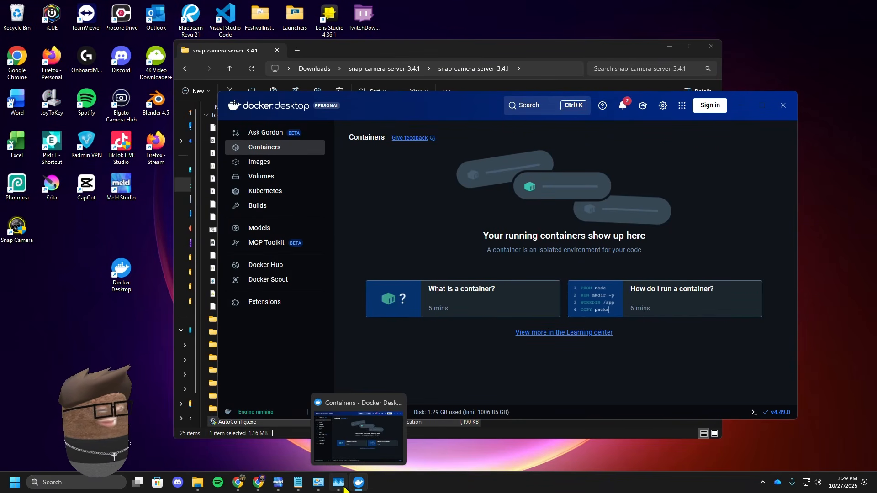
{"action": "mouse_move", "coordinate": [360, 483]}
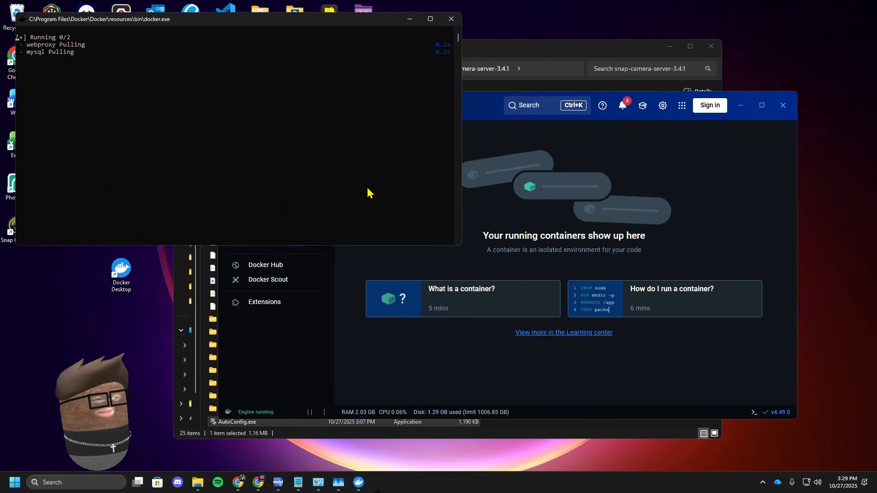
{"action": "left_click_drag", "start_coordinate": [305, 24], "coordinate": [417, 95]}
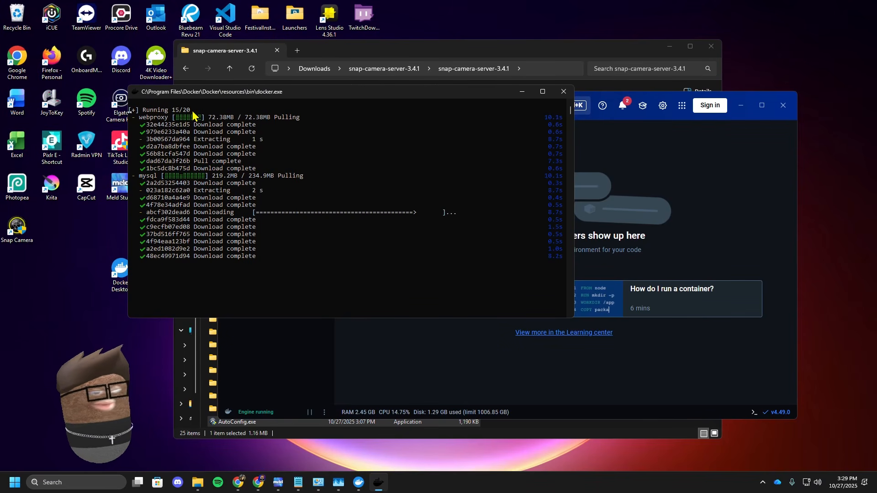
{"action": "left_click_drag", "start_coordinate": [264, 100], "coordinate": [371, 166]}
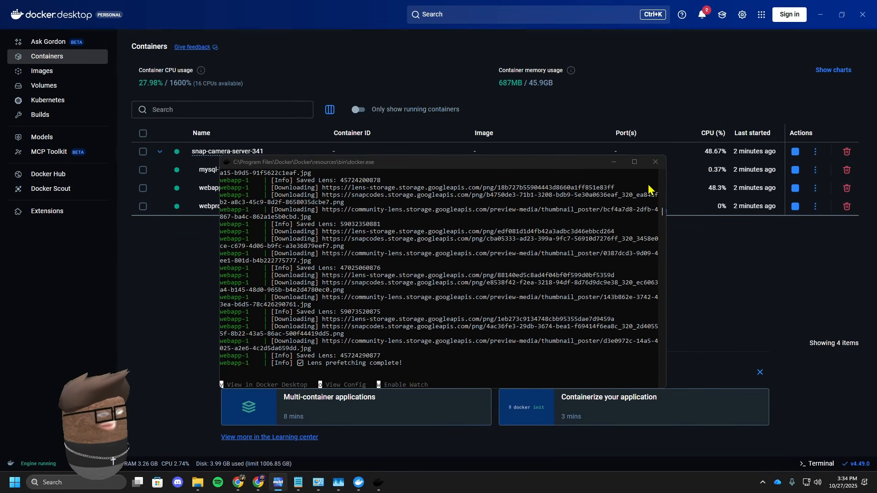
{"action": "left_click", "coordinate": [657, 164]}
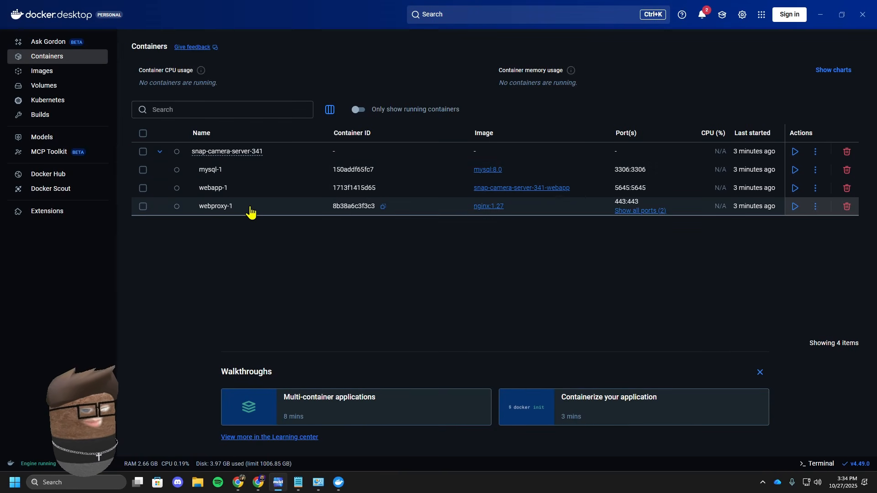
Step: Start the snap-camera-server-341 container group, stop it again, and minimize Docker Desktop
{"action": "left_click", "coordinate": [796, 153]}
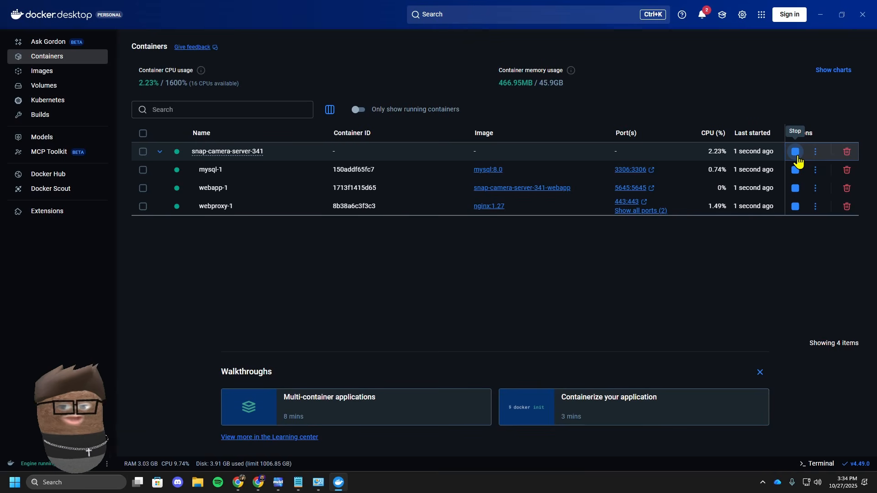
{"action": "left_click", "coordinate": [795, 155]}
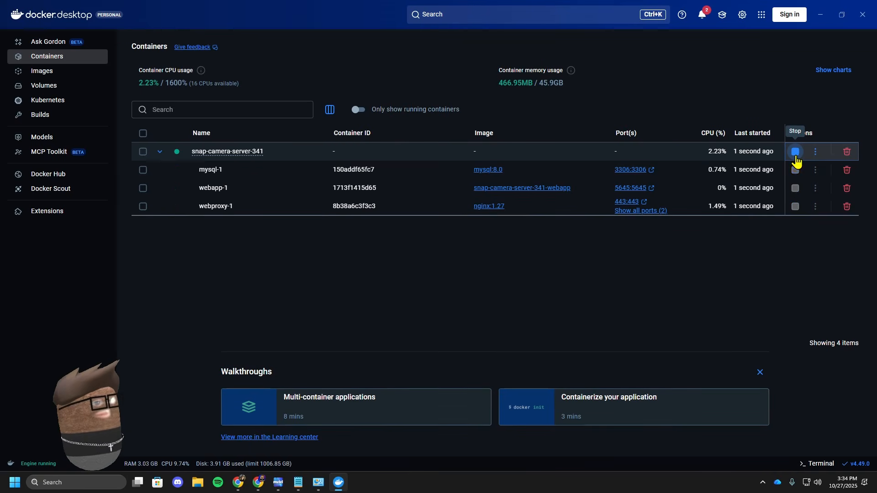
{"action": "left_click", "coordinate": [827, 17]}
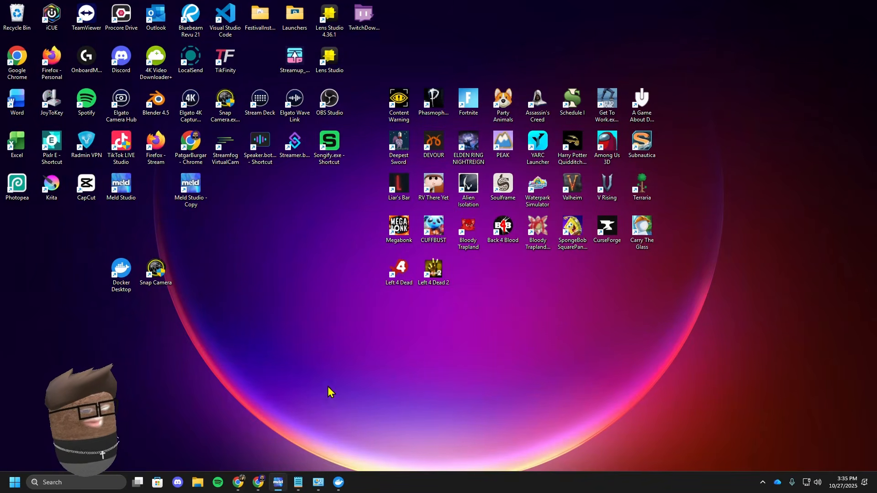
Step: Find and select Snap Camera.exe in C:\Program Files\Snap Inc\Snap Camera, and move the window aside
{"action": "left_click", "coordinate": [199, 487]}
{"action": "left_click_drag", "start_coordinate": [341, 40], "coordinate": [876, 76]}
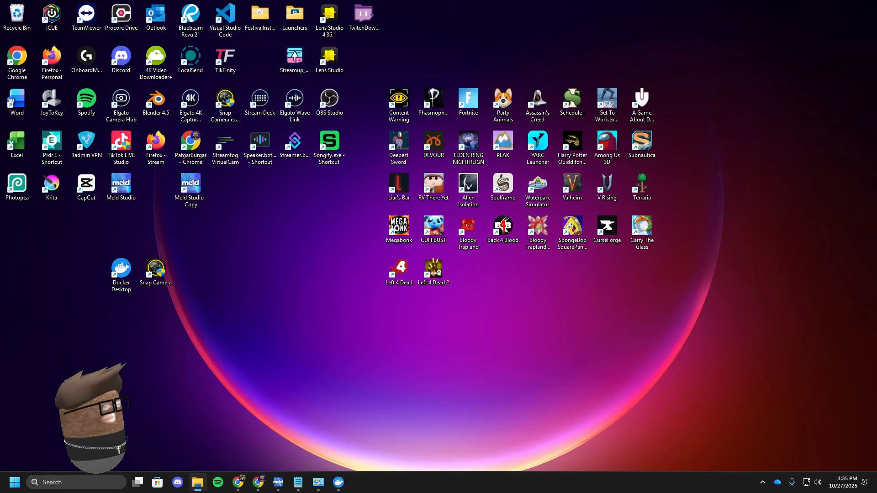
{"action": "left_click_drag", "start_coordinate": [876, 49], "coordinate": [378, 38]}
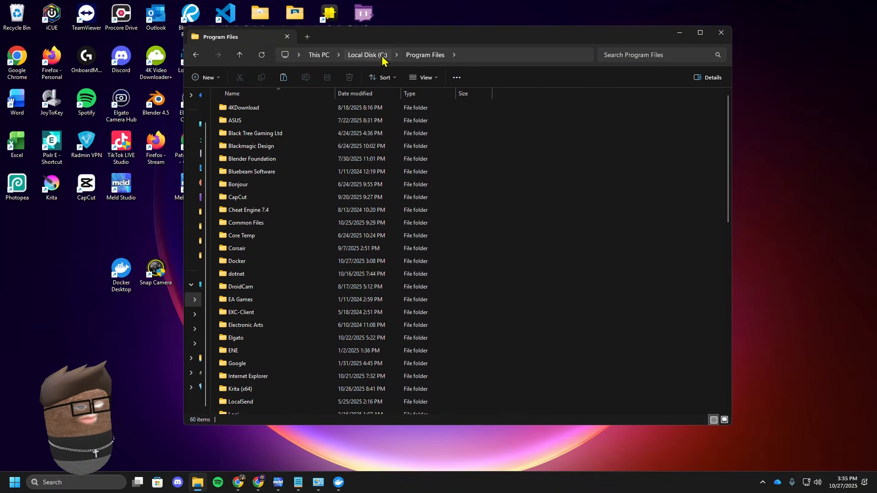
{"action": "scroll", "coordinate": [317, 280], "scroll_direction": "down", "scroll_amount": 8}
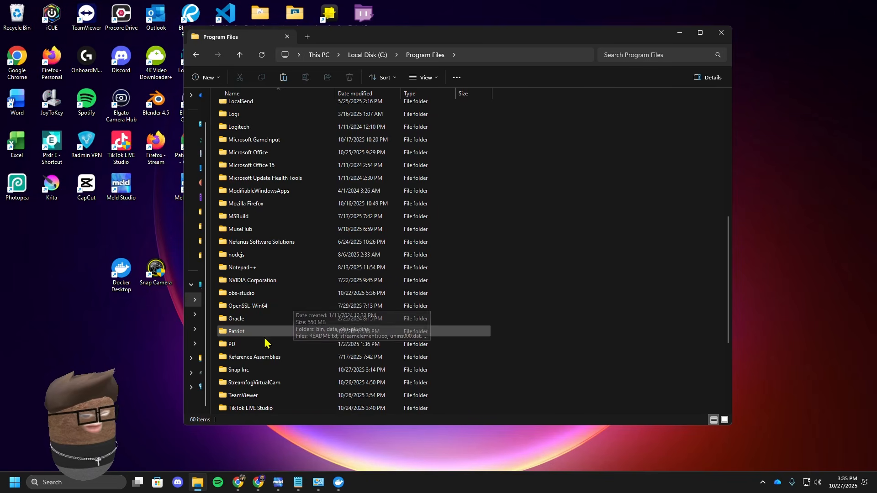
{"action": "double_click", "coordinate": [263, 370]}
{"action": "double_click", "coordinate": [245, 110]}
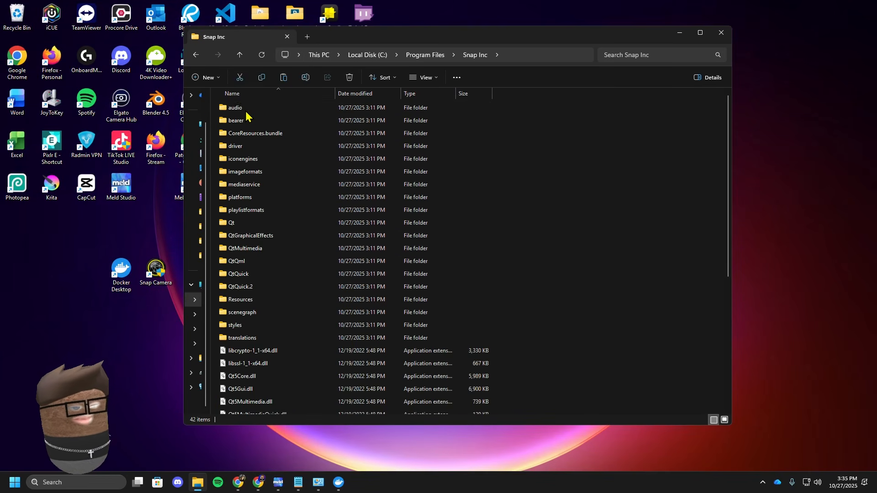
{"action": "scroll", "coordinate": [274, 229], "scroll_direction": "down", "scroll_amount": 5}
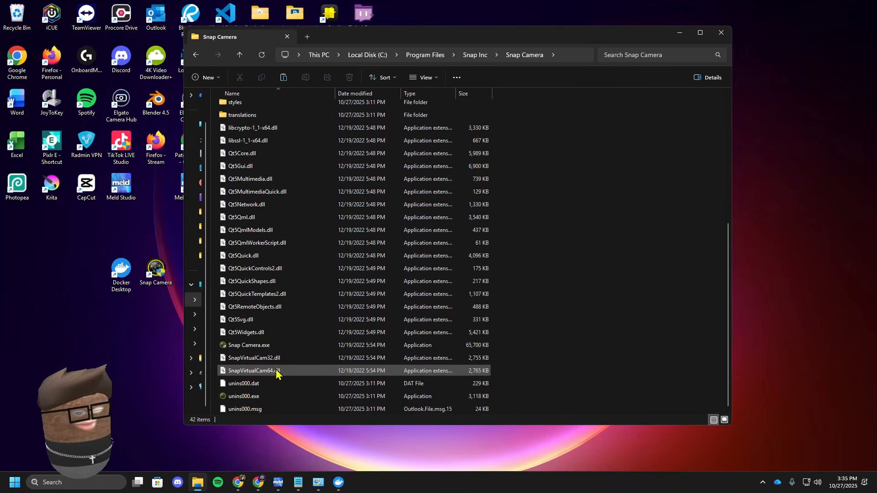
{"action": "left_click", "coordinate": [278, 348]}
{"action": "left_click_drag", "start_coordinate": [475, 42], "coordinate": [617, 43]}
Step: Bring up the Snap Camera Signature Patch page in Chrome and copy the Snap Camera folder's path for it
{"action": "left_click", "coordinate": [257, 483]}
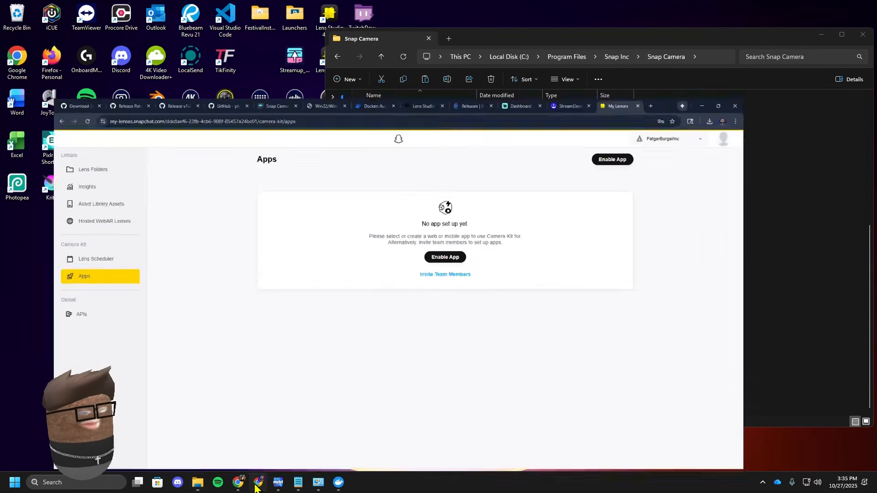
{"action": "left_click", "coordinate": [271, 8]}
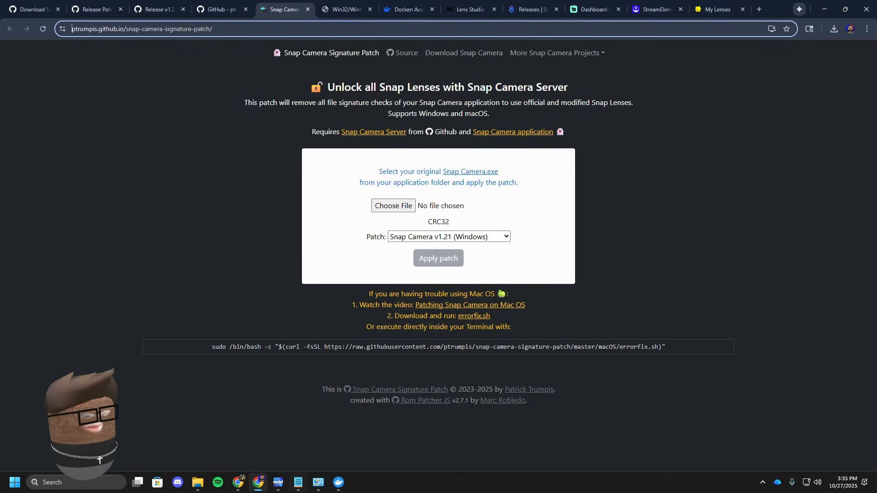
{"action": "left_click", "coordinate": [197, 483]}
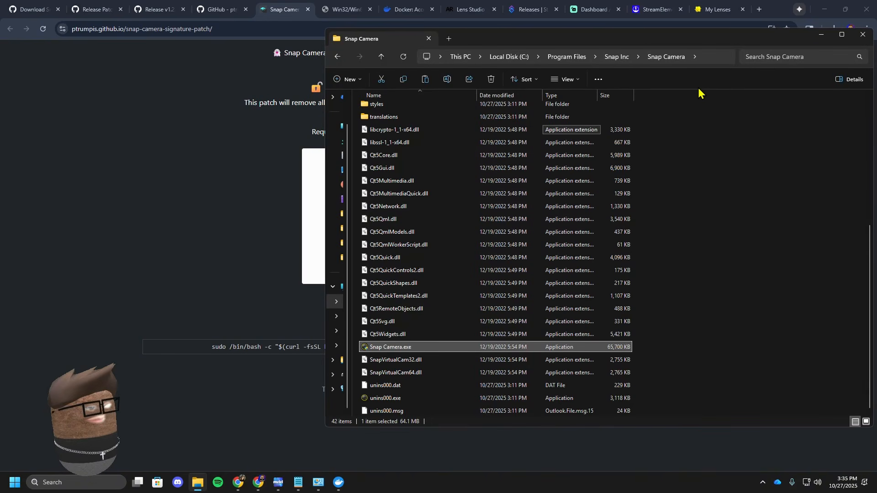
{"action": "left_click", "coordinate": [706, 61]}
{"action": "key", "text": "ctrl+c"}
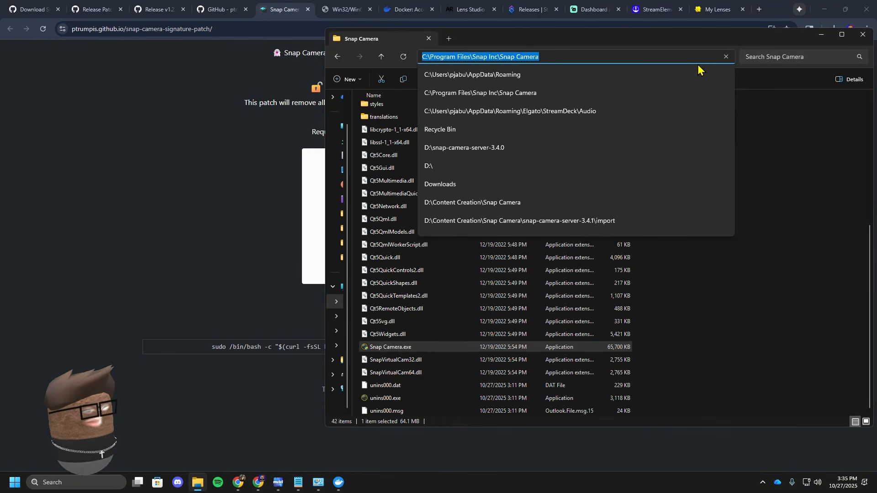
{"action": "left_click", "coordinate": [254, 279]}
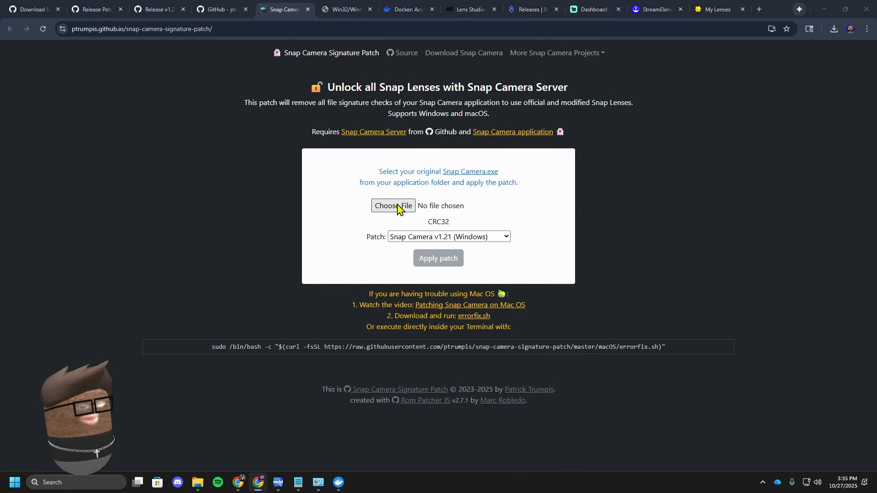
Step: Load Snap Camera.exe from C:\Program Files\Snap Inc\Snap Camera into the signature patch page
{"action": "left_click", "coordinate": [394, 206]}
{"action": "left_click", "coordinate": [387, 26]}
{"action": "key", "text": "ctrl+v"}
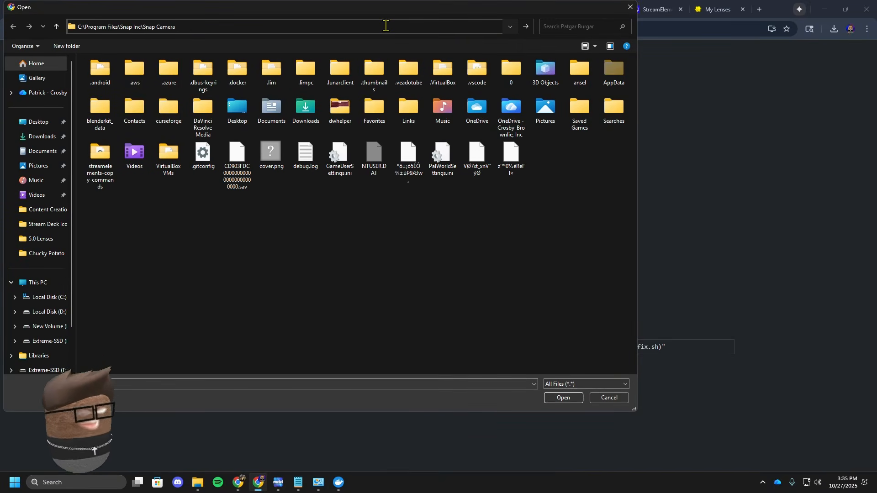
{"action": "key", "text": "Return"}
{"action": "scroll", "coordinate": [190, 264], "scroll_direction": "down", "scroll_amount": 10}
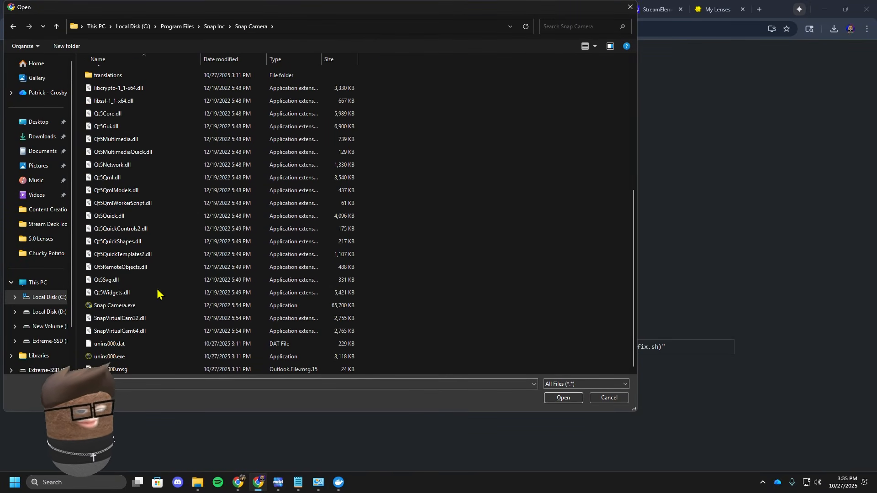
{"action": "left_click", "coordinate": [137, 306]}
{"action": "double_click", "coordinate": [137, 306]}
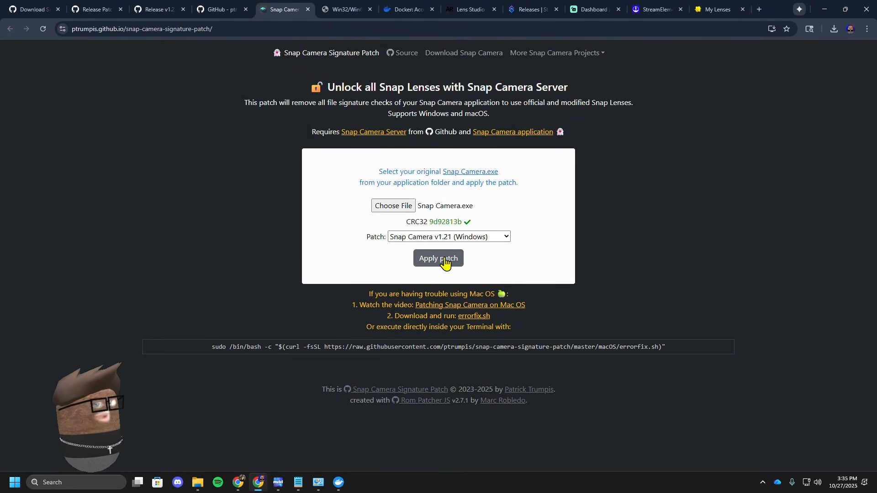
Step: Apply the Snap Camera v1.21 (Windows) patch and show the browser's recent downloads
{"action": "left_click", "coordinate": [445, 262]}
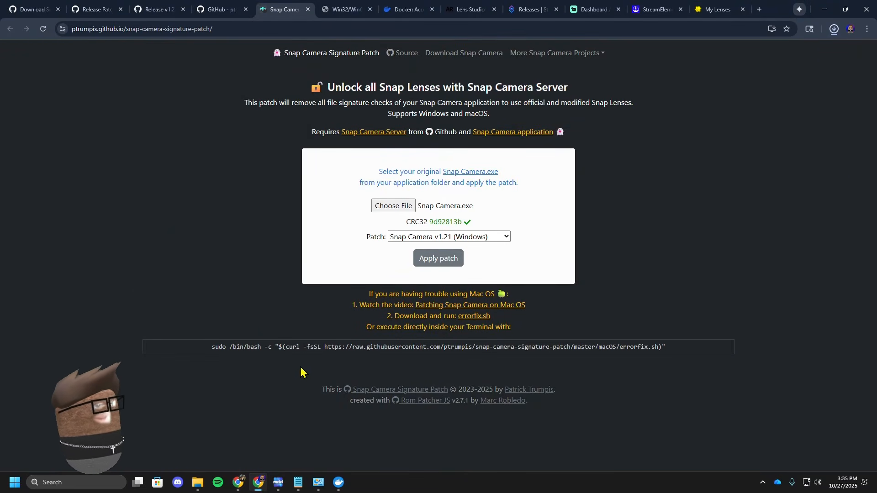
{"action": "left_click", "coordinate": [833, 29]}
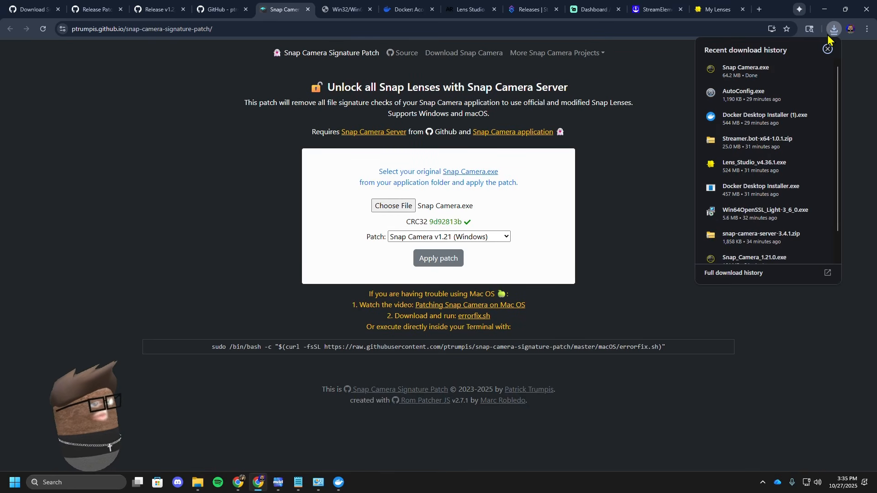
Step: Bring up the Downloads folder in a File Explorer tab and copy the patched Snap Camera.exe
{"action": "left_click", "coordinate": [198, 482]}
{"action": "left_click_drag", "start_coordinate": [617, 42], "coordinate": [398, 80]}
{"action": "left_click", "coordinate": [236, 73]}
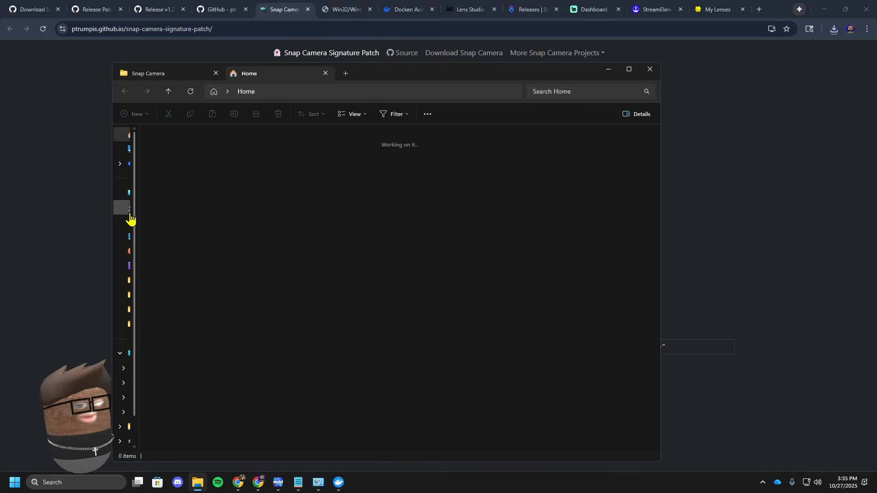
{"action": "left_click", "coordinate": [129, 209]}
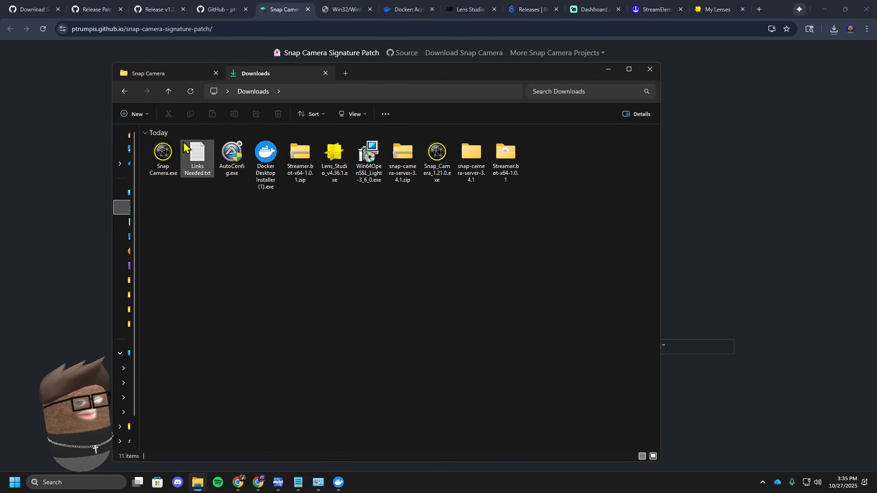
{"action": "left_click_drag", "start_coordinate": [365, 78], "coordinate": [553, 77]}
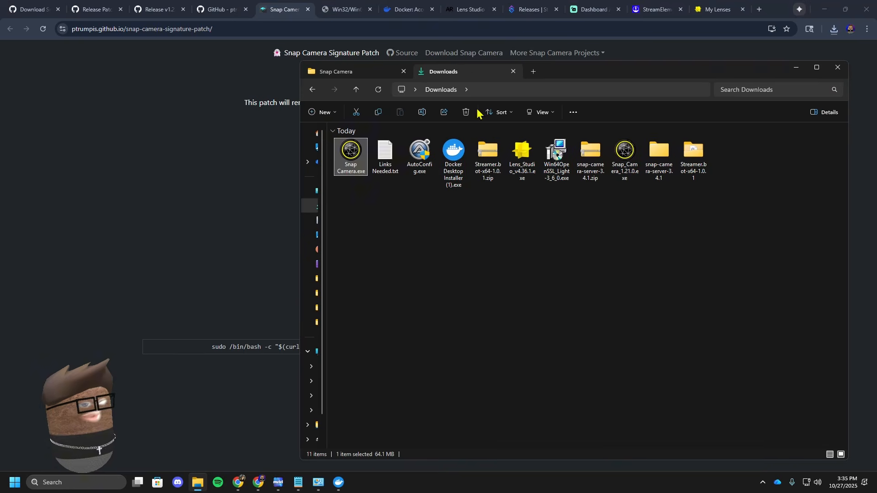
{"action": "right_click", "coordinate": [364, 159]}
Step: Delete the original Snap Camera.exe from the Snap Camera program folder and paste the patched copy in its place, granting administrator permission
{"action": "left_click", "coordinate": [361, 73]}
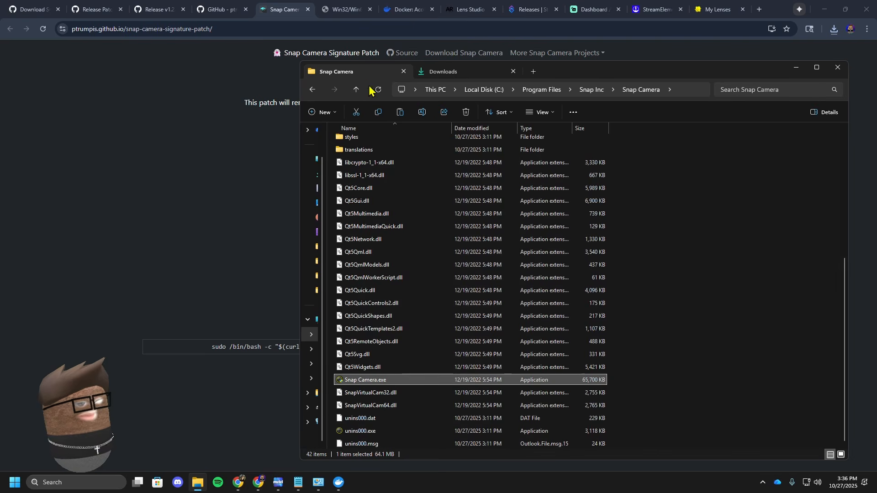
{"action": "left_click", "coordinate": [665, 401]}
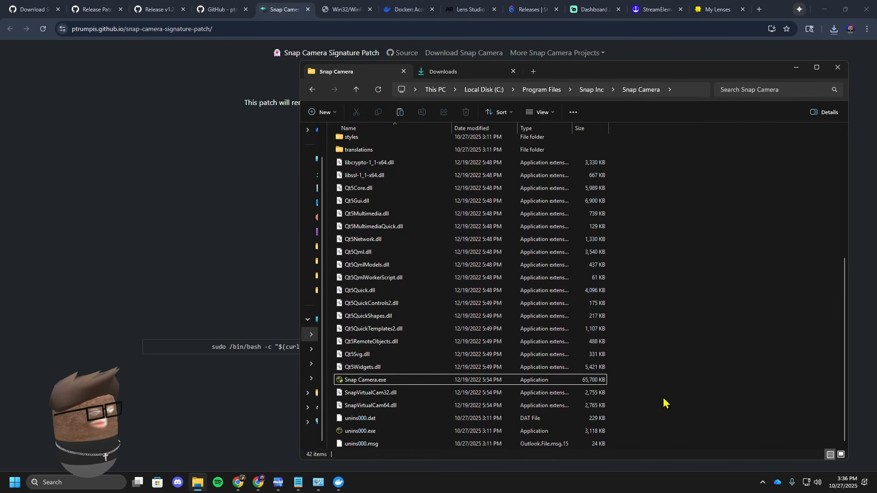
{"action": "left_click", "coordinate": [536, 384]}
{"action": "key", "text": "Delete"}
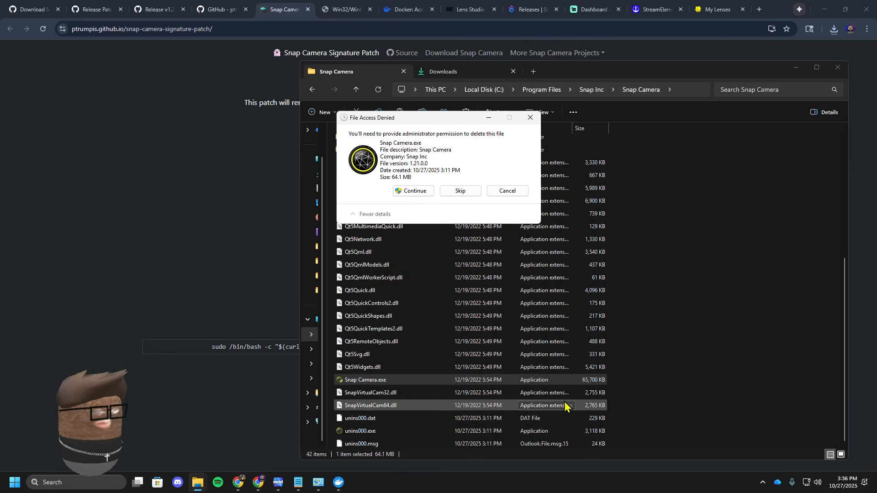
{"action": "left_click", "coordinate": [424, 194]}
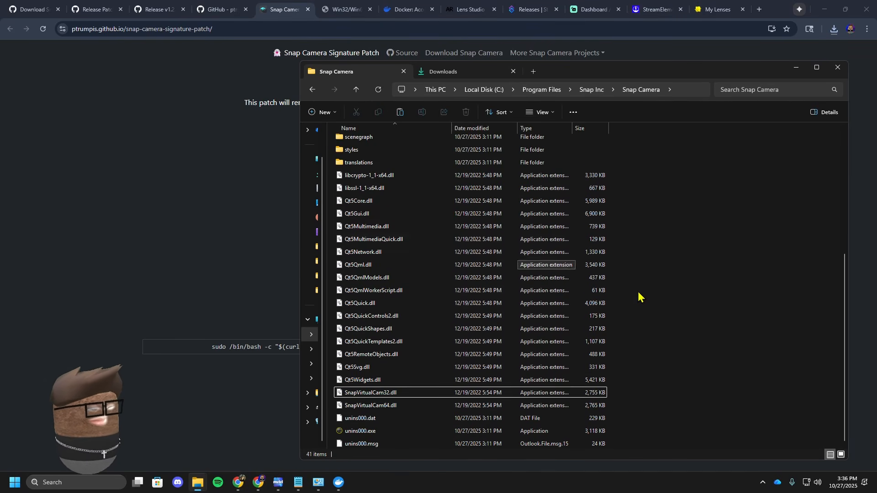
{"action": "right_click", "coordinate": [662, 301]}
{"action": "left_click", "coordinate": [667, 310]}
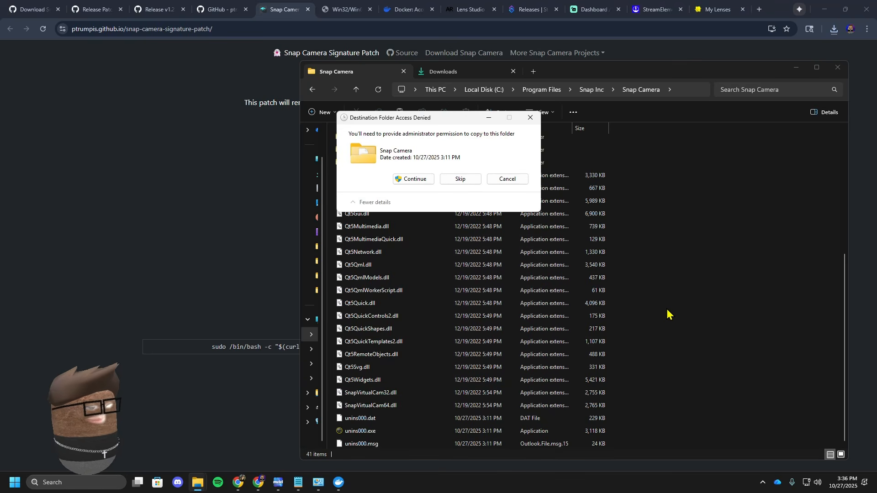
{"action": "left_click", "coordinate": [407, 178]}
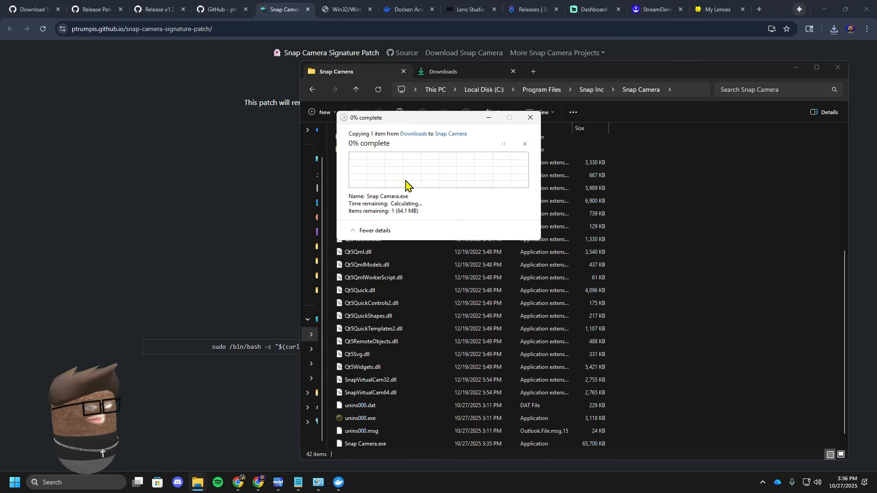
Step: Create a desktop shortcut for the patched Snap Camera.exe and minimize Chrome to reveal the desktop
{"action": "right_click", "coordinate": [369, 444]}
{"action": "left_click", "coordinate": [400, 410]}
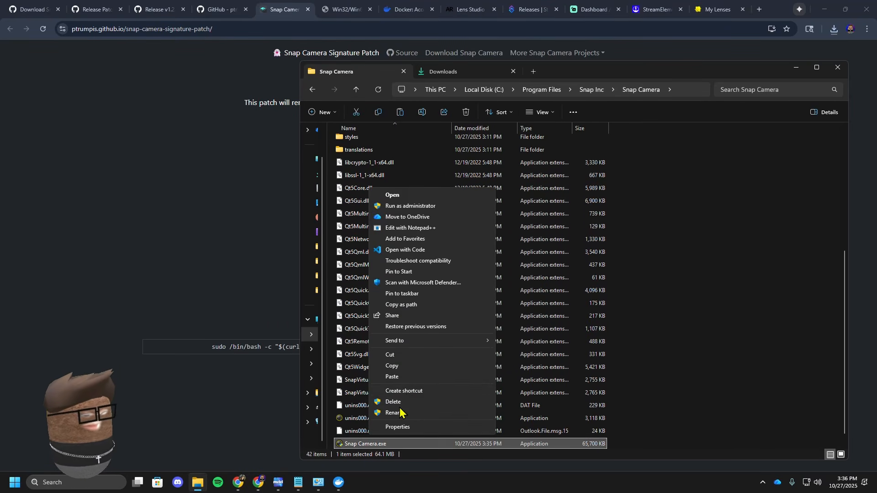
{"action": "mouse_move", "coordinate": [429, 344]}
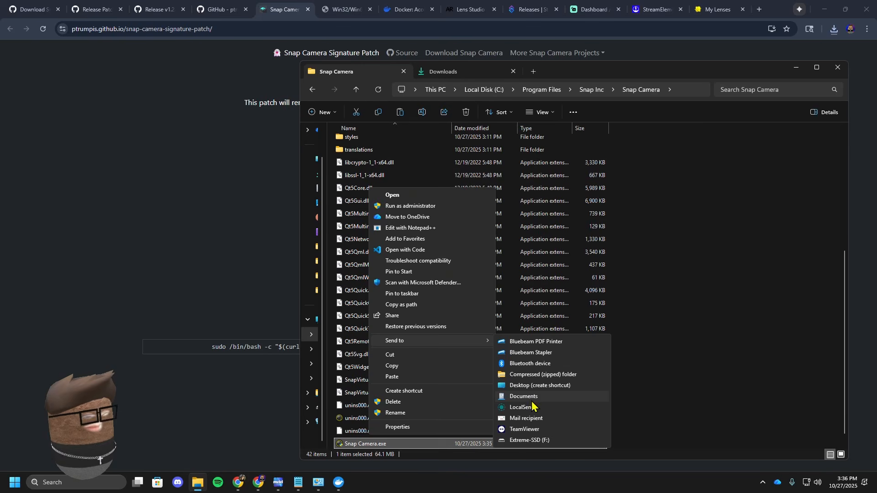
{"action": "left_click", "coordinate": [525, 386]}
{"action": "left_click", "coordinate": [821, 7]}
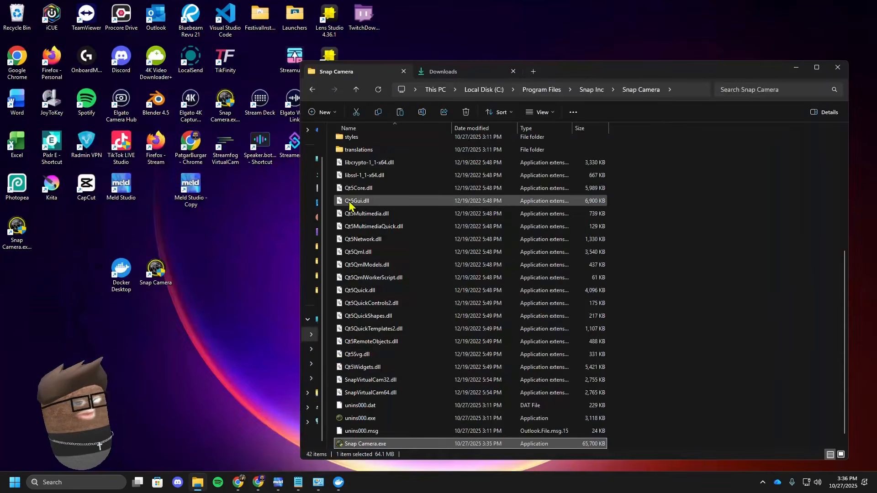
Step: Swap the two Snap Camera shortcuts on the desktop so the new Snap Camera.exe shortcut sits beside Docker Desktop
{"action": "left_click_drag", "start_coordinate": [16, 242], "coordinate": [259, 241]}
{"action": "left_click", "coordinate": [156, 271]}
{"action": "left_click_drag", "start_coordinate": [59, 236], "coordinate": [18, 232]}
{"action": "left_click_drag", "start_coordinate": [255, 236], "coordinate": [158, 276]}
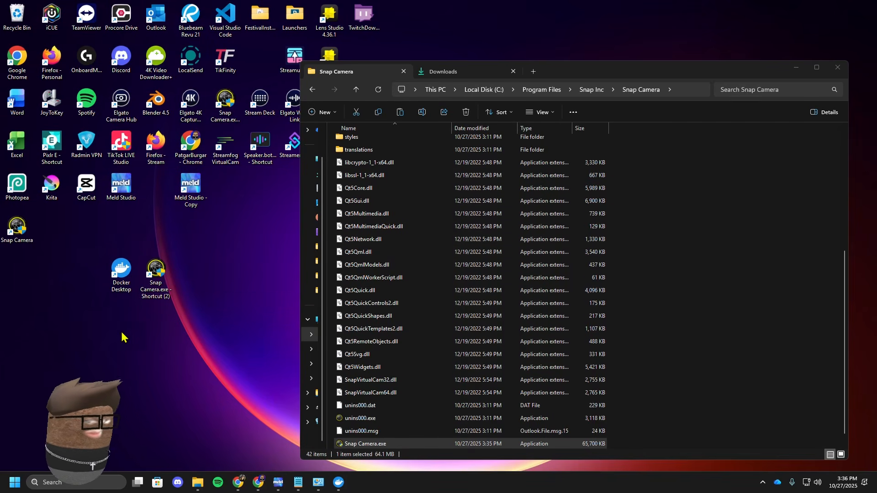
Step: Switch to Docker Desktop, start the snap-camera-server-341 container group, and minimize the window
{"action": "mouse_move", "coordinate": [337, 480]}
{"action": "left_click", "coordinate": [361, 459]}
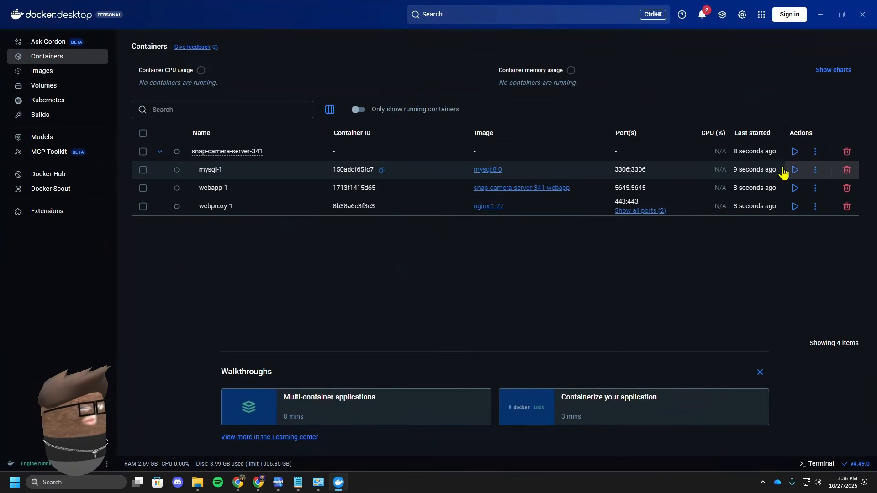
{"action": "left_click", "coordinate": [795, 152]}
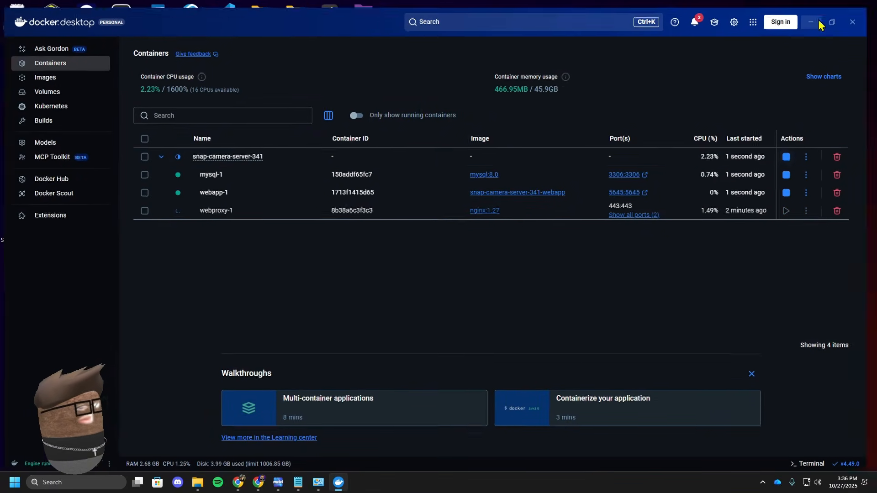
{"action": "left_click", "coordinate": [820, 15]}
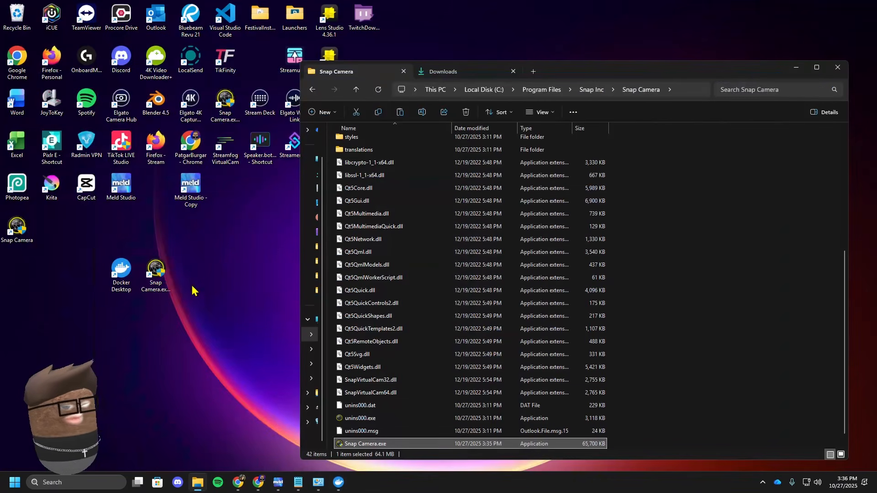
Step: Launch Snap Camera from the new desktop shortcut, allow it past SmartScreen, and complete the welcome screens
{"action": "double_click", "coordinate": [165, 277]}
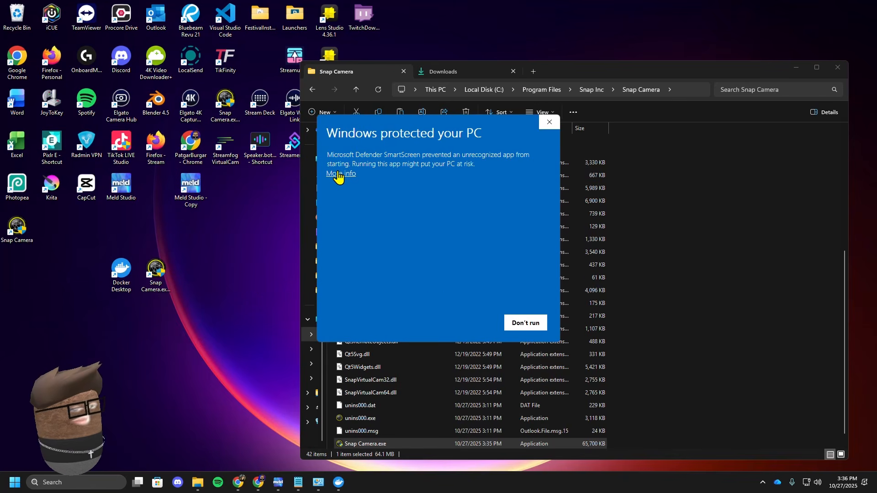
{"action": "left_click", "coordinate": [338, 174]}
{"action": "left_click", "coordinate": [458, 321]}
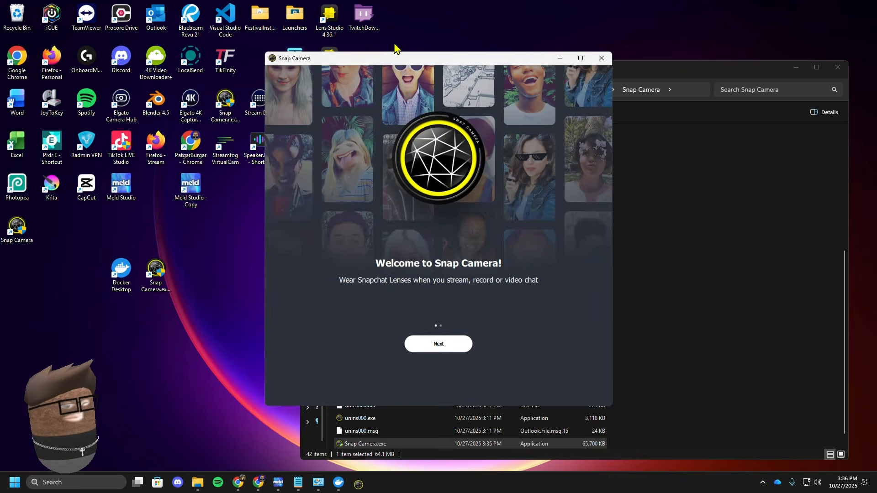
{"action": "left_click", "coordinate": [434, 347]}
{"action": "left_click", "coordinate": [469, 380]}
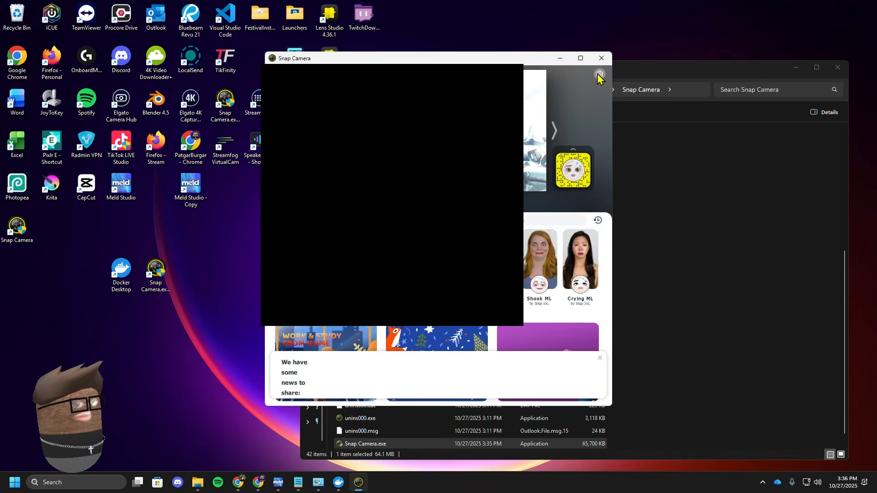
Step: Choose Elgato Virtual Camera as the camera in the Snap Camera settings and return to the lenses
{"action": "left_click", "coordinate": [600, 75]}
{"action": "left_click", "coordinate": [411, 125]}
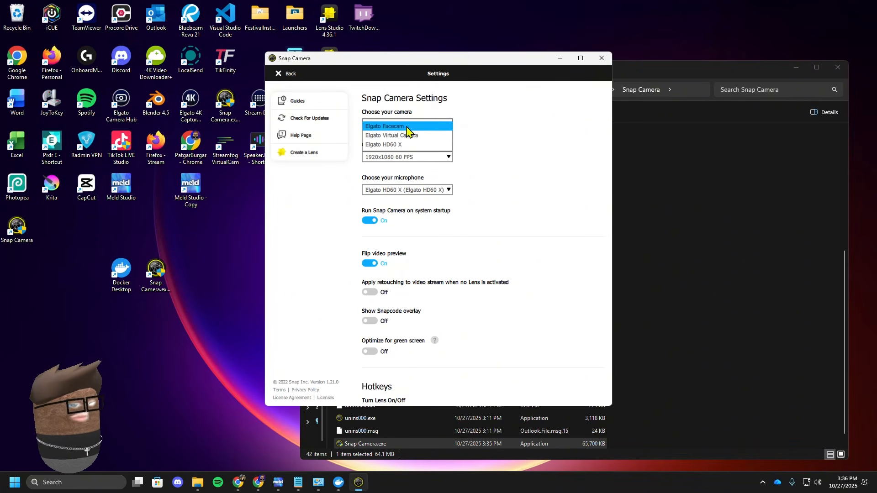
{"action": "left_click", "coordinate": [387, 135]}
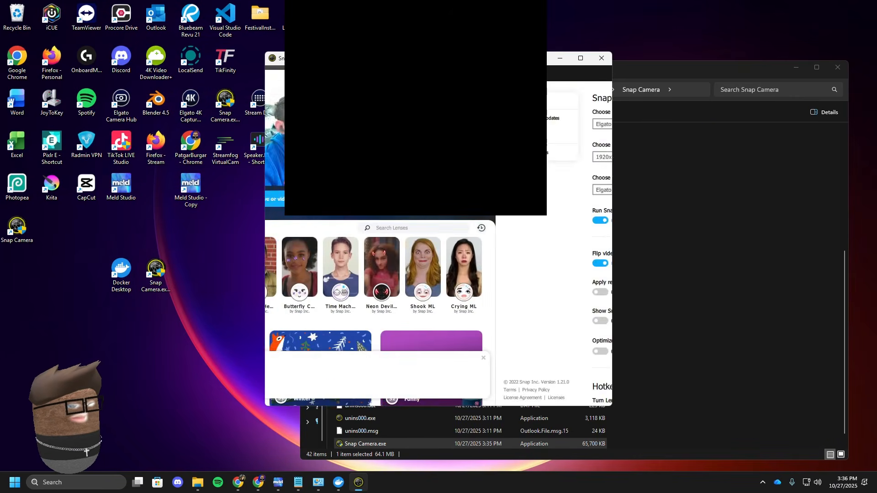
Step: Browse the Top Community Lenses and try the summer and iced latte lenses
{"action": "scroll", "coordinate": [345, 267], "scroll_direction": "down", "scroll_amount": 3}
{"action": "scroll", "coordinate": [361, 270], "scroll_direction": "up", "scroll_amount": 3}
{"action": "scroll", "coordinate": [457, 274], "scroll_direction": "down", "scroll_amount": 6}
{"action": "scroll", "coordinate": [393, 278], "scroll_direction": "down", "scroll_amount": 1}
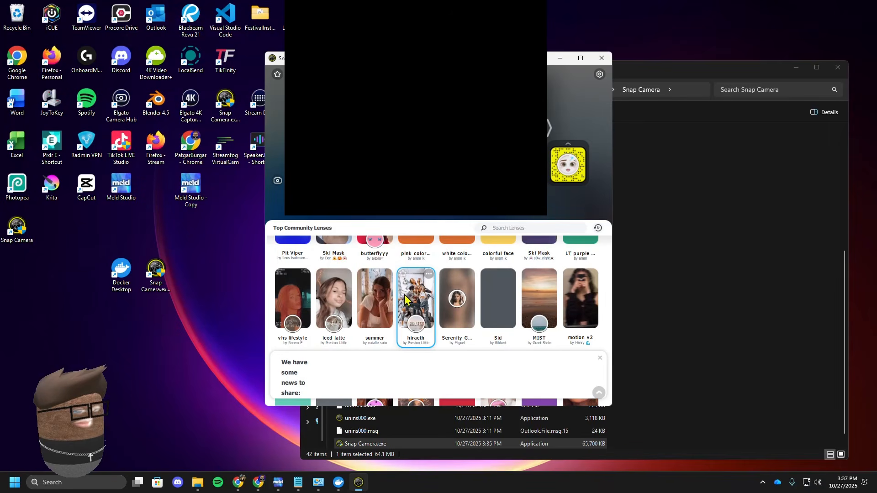
{"action": "left_click", "coordinate": [374, 297]}
{"action": "left_click", "coordinate": [329, 316]}
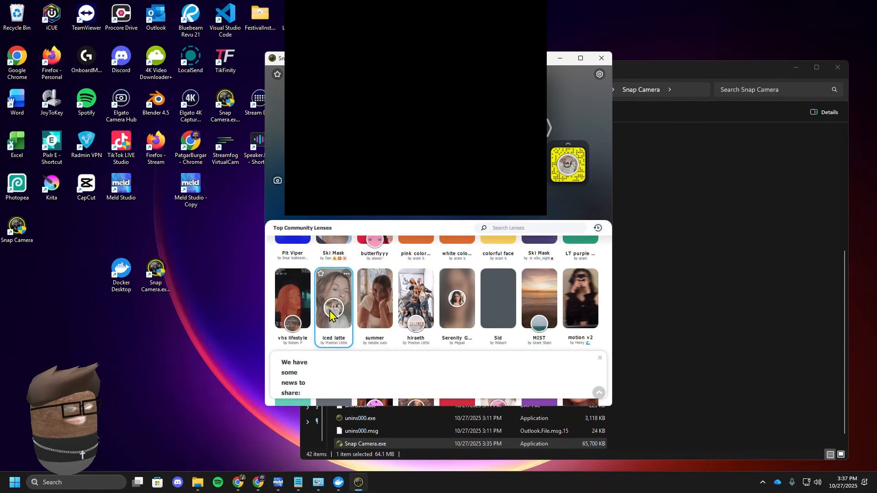
Step: Search the lenses for "potato" and apply the Potato lens
{"action": "scroll", "coordinate": [338, 311], "scroll_direction": "up", "scroll_amount": 5}
{"action": "scroll", "coordinate": [365, 304], "scroll_direction": "up", "scroll_amount": 5}
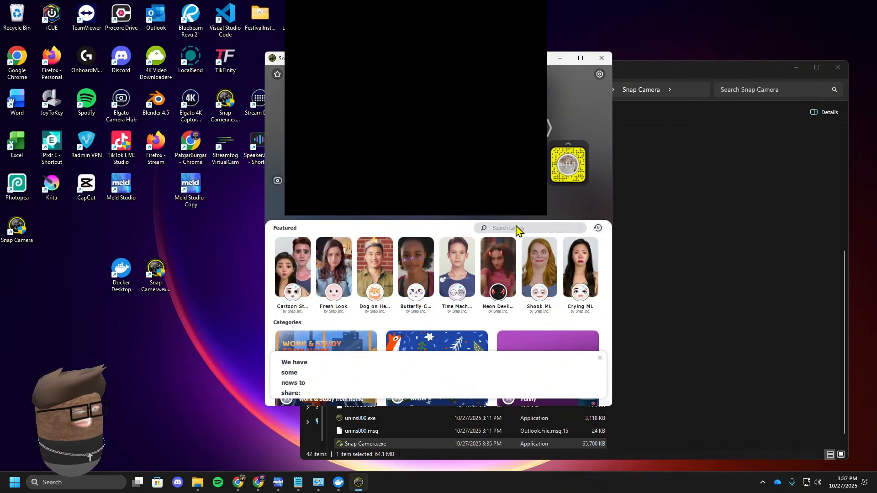
{"action": "left_click", "coordinate": [515, 227]}
{"action": "type", "text": "potato"}
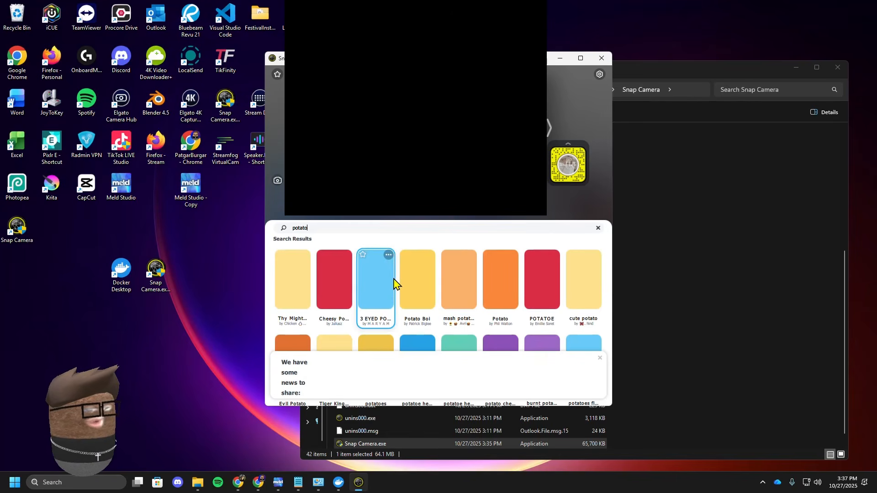
{"action": "scroll", "coordinate": [405, 302], "scroll_direction": "down", "scroll_amount": 1}
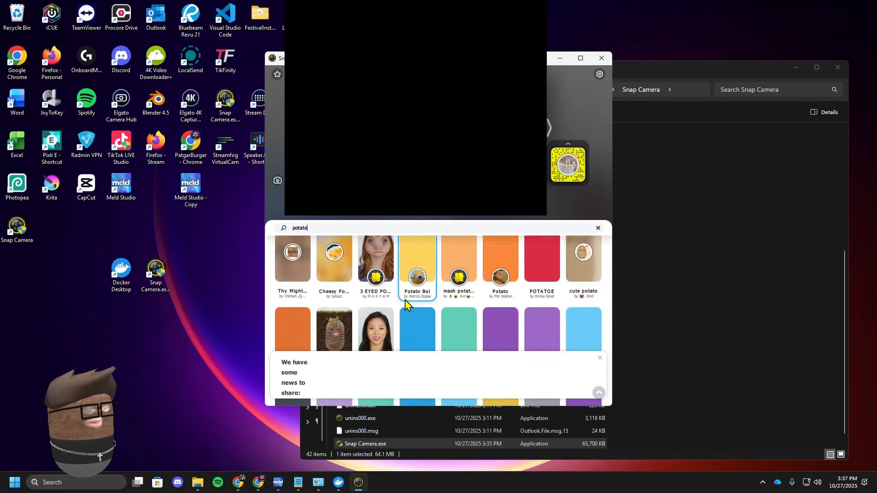
{"action": "left_click", "coordinate": [493, 279]}
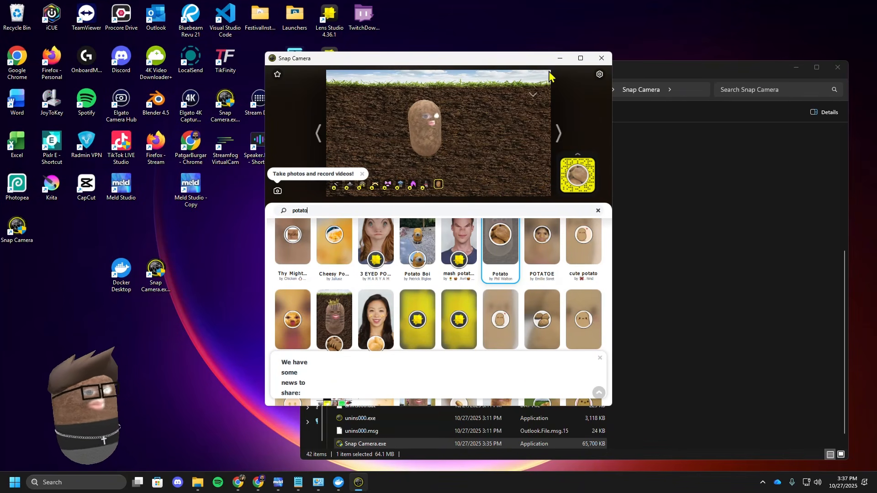
Step: Quit Snap Camera, show the Downloads folder in File Explorer, and move its window off the desktop
{"action": "right_click", "coordinate": [358, 488]}
{"action": "left_click", "coordinate": [344, 456]}
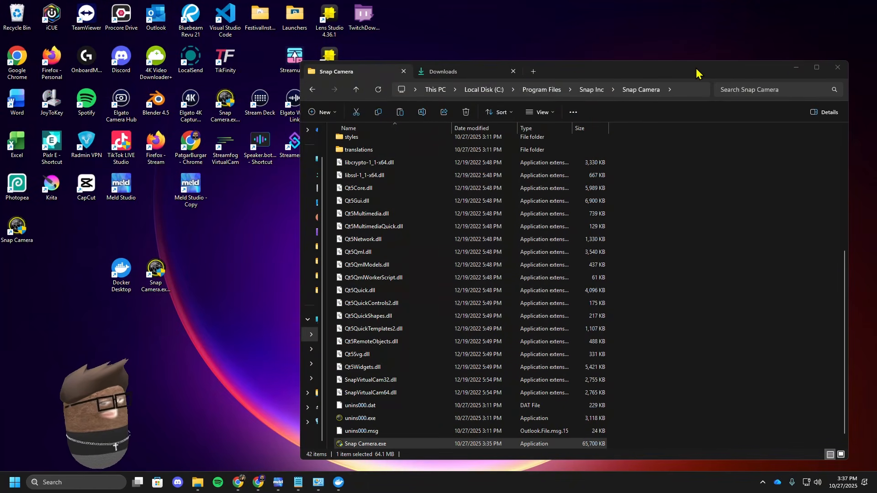
{"action": "left_click_drag", "start_coordinate": [696, 74], "coordinate": [653, 62]}
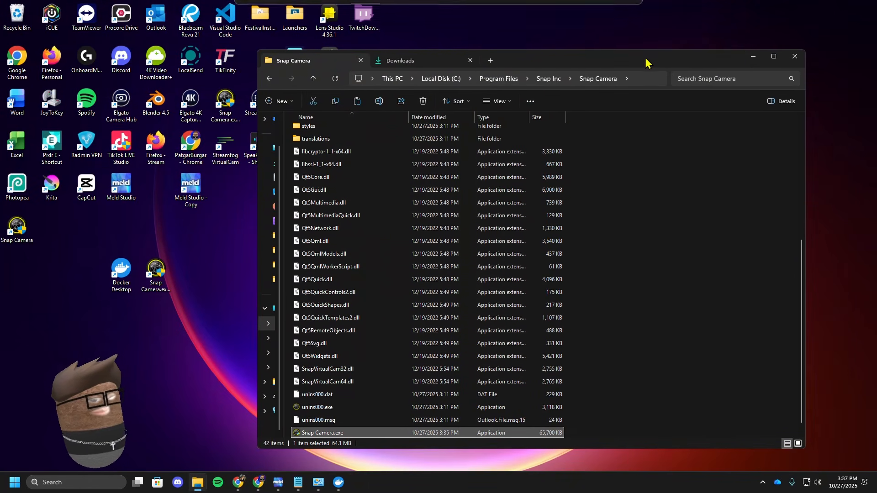
{"action": "left_click", "coordinate": [406, 64]}
{"action": "left_click_drag", "start_coordinate": [539, 63], "coordinate": [876, 59]}
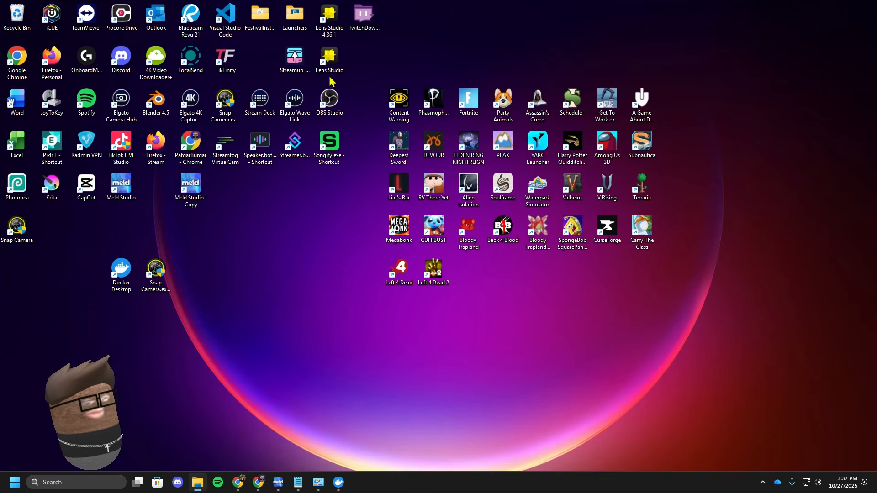
Step: Launch Lens Studio 4.36.1 and load the first recent PatgarBurgar Potato Template project
{"action": "left_click", "coordinate": [336, 34]}
{"action": "left_click", "coordinate": [199, 487]}
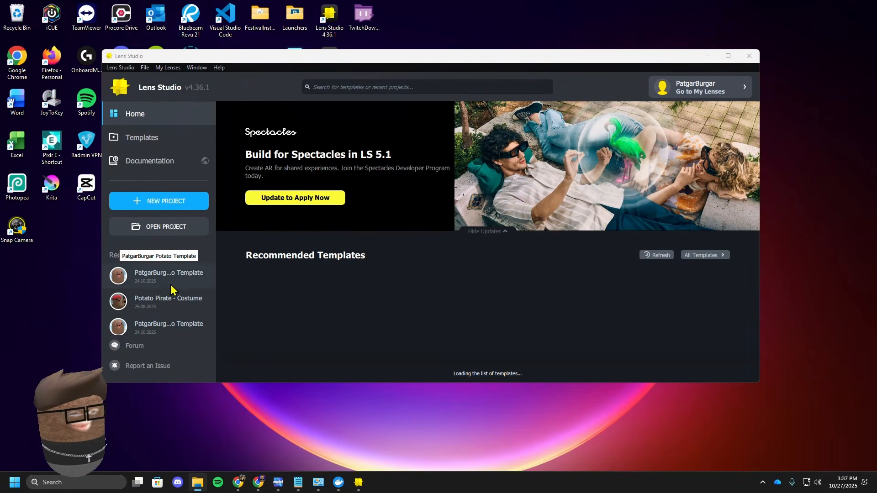
{"action": "left_click", "coordinate": [164, 282]}
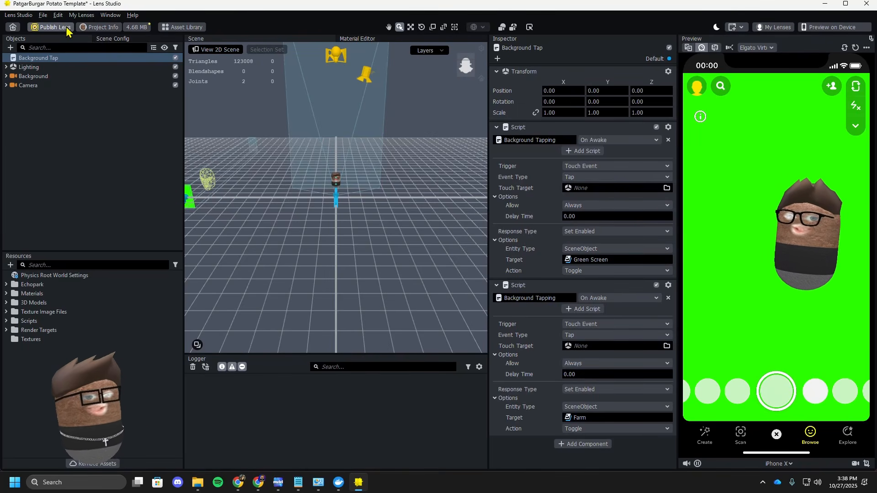
Step: Submit the Potato Person lens for publishing under the PatgarBurgarInc organization in the Potatoes lens folder
{"action": "left_click", "coordinate": [52, 27]}
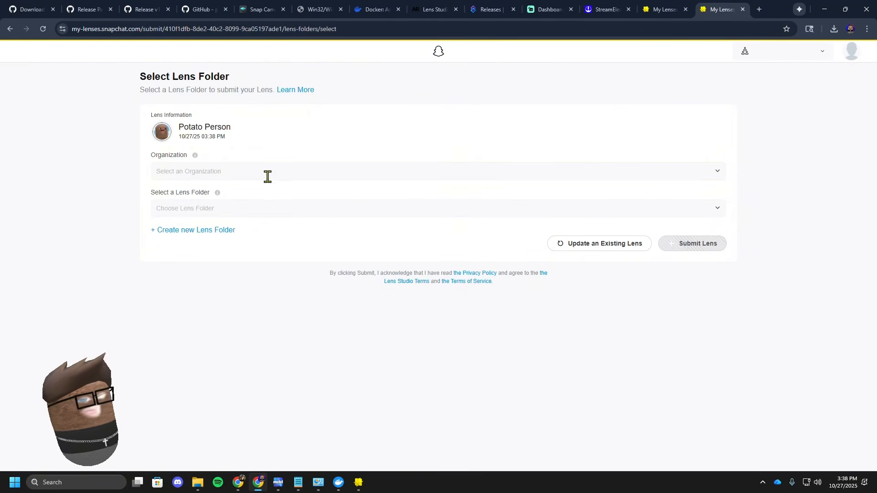
{"action": "left_click", "coordinate": [267, 177]}
{"action": "left_click", "coordinate": [256, 187]}
{"action": "left_click", "coordinate": [227, 211]}
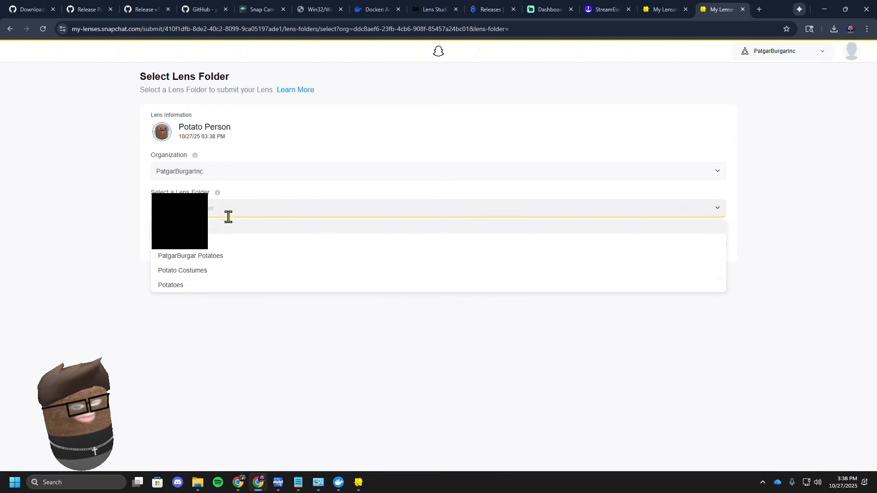
{"action": "left_click", "coordinate": [186, 287]}
{"action": "left_click", "coordinate": [698, 244]}
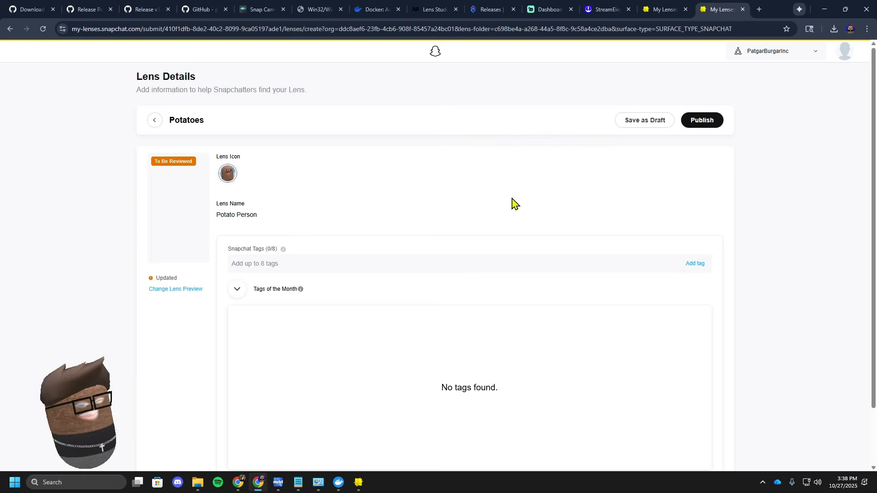
Step: Publish the Potato Person lens with its visibility set to Hidden
{"action": "left_click", "coordinate": [702, 121]}
{"action": "left_click", "coordinate": [469, 238]}
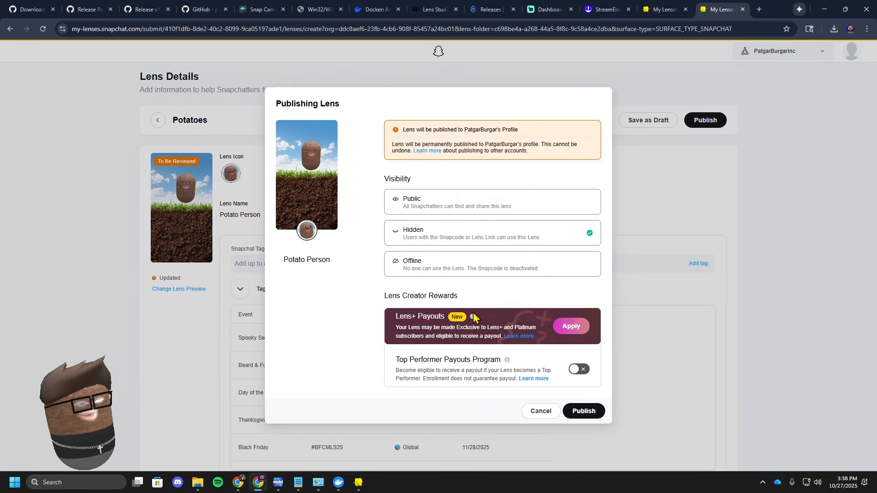
{"action": "left_click", "coordinate": [590, 412]}
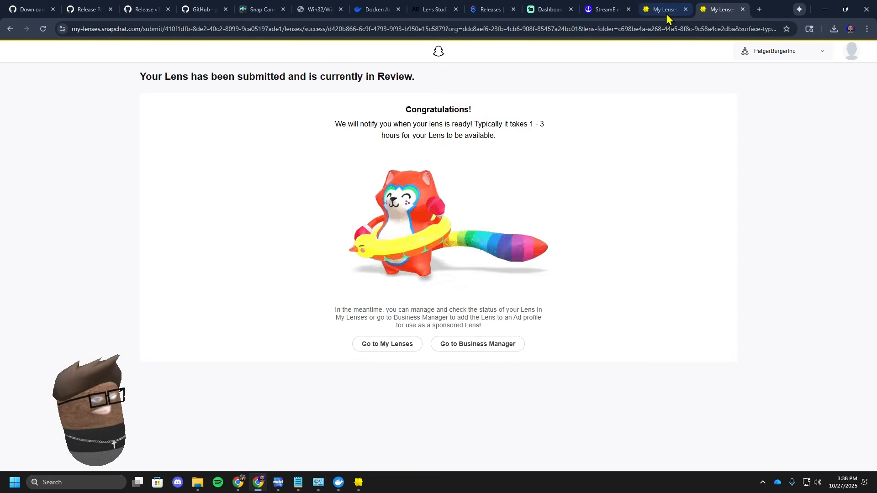
Step: Create a Snap Kit app named Test for the Web platform, accept both Camera Kit agreements, and enable Camera Kit for it
{"action": "left_click", "coordinate": [666, 14]}
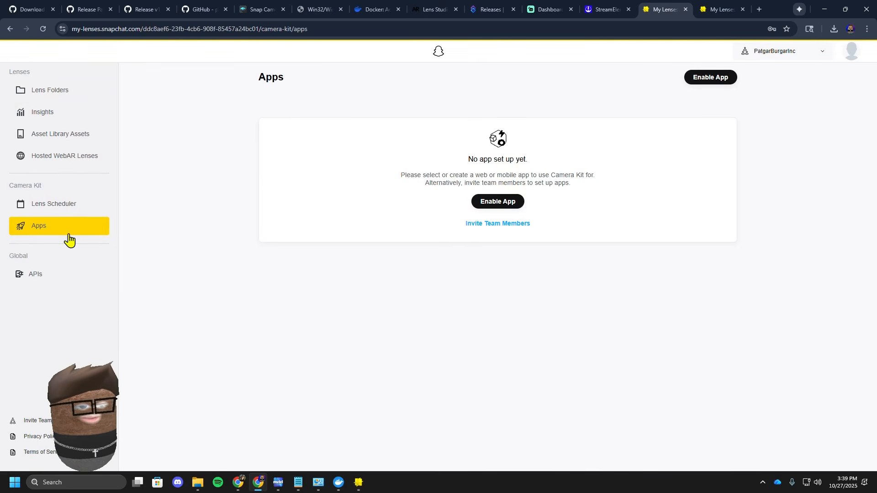
{"action": "left_click", "coordinate": [488, 210]}
{"action": "left_click", "coordinate": [457, 175]}
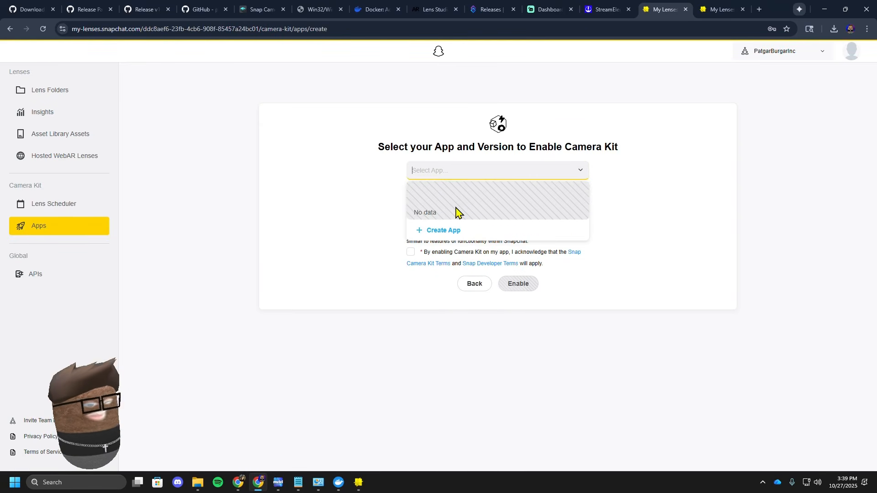
{"action": "left_click", "coordinate": [458, 235]}
{"action": "left_click", "coordinate": [370, 233]}
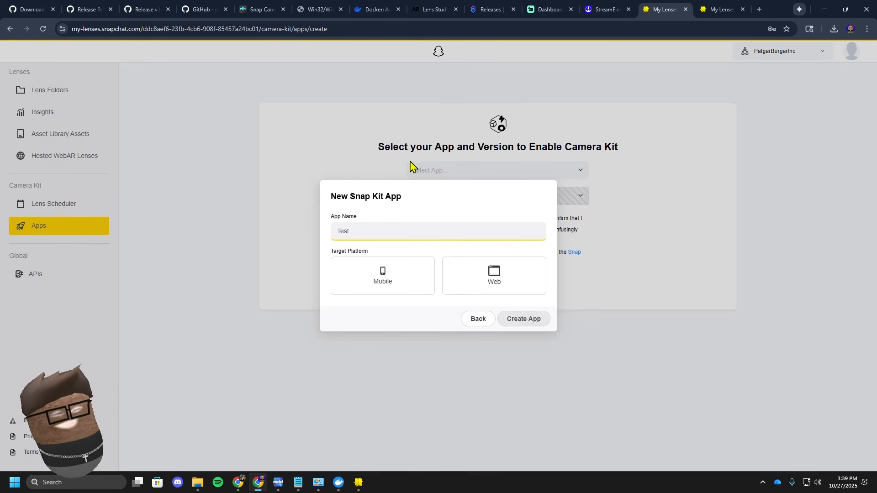
{"action": "left_click", "coordinate": [468, 290]}
{"action": "left_click", "coordinate": [519, 319]}
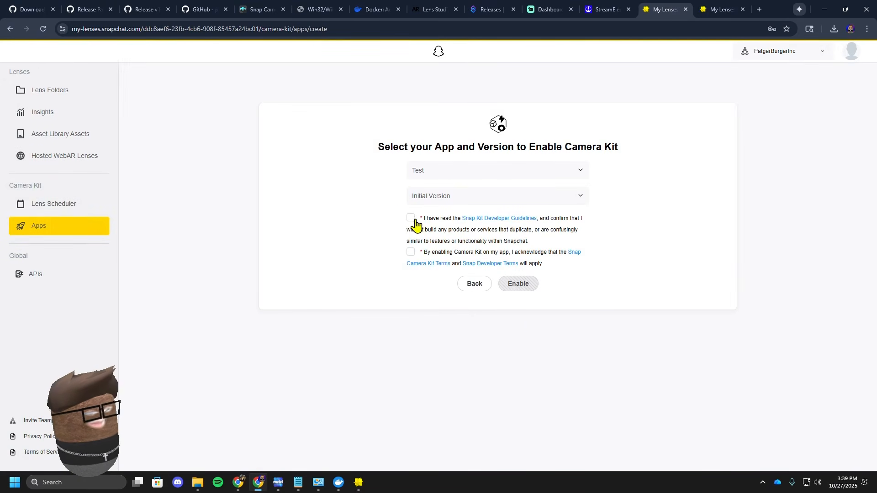
{"action": "left_click", "coordinate": [411, 251]}
{"action": "left_click", "coordinate": [515, 283]}
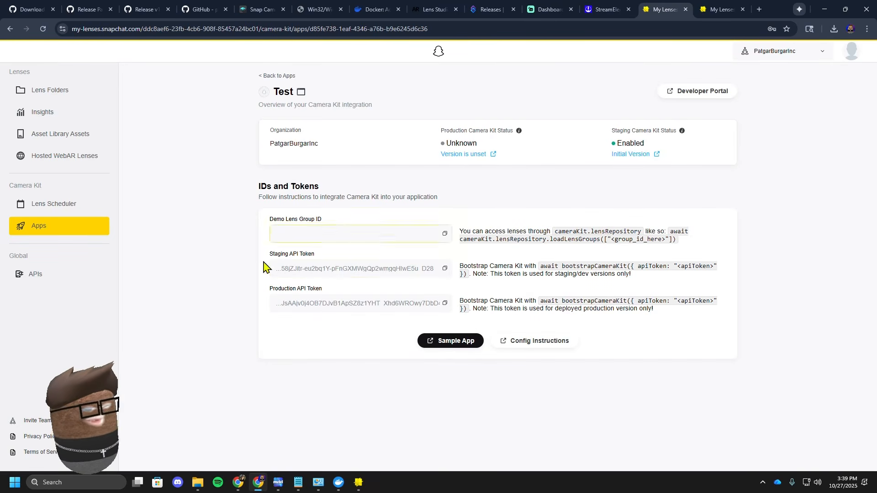
Step: Copy the Test app's staging API token into a blank Notepad note and move the Notepad window off the screen
{"action": "left_click_drag", "start_coordinate": [269, 254], "coordinate": [335, 258]}
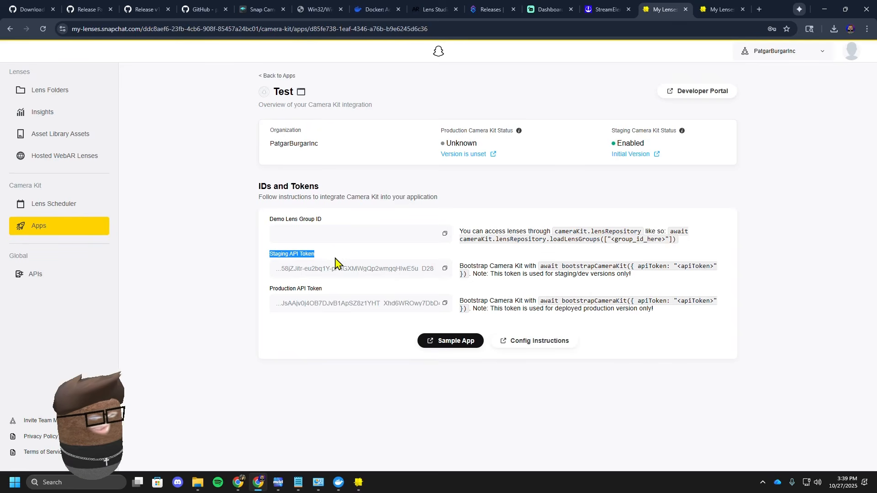
{"action": "left_click", "coordinate": [445, 269]}
{"action": "left_click", "coordinate": [297, 483]}
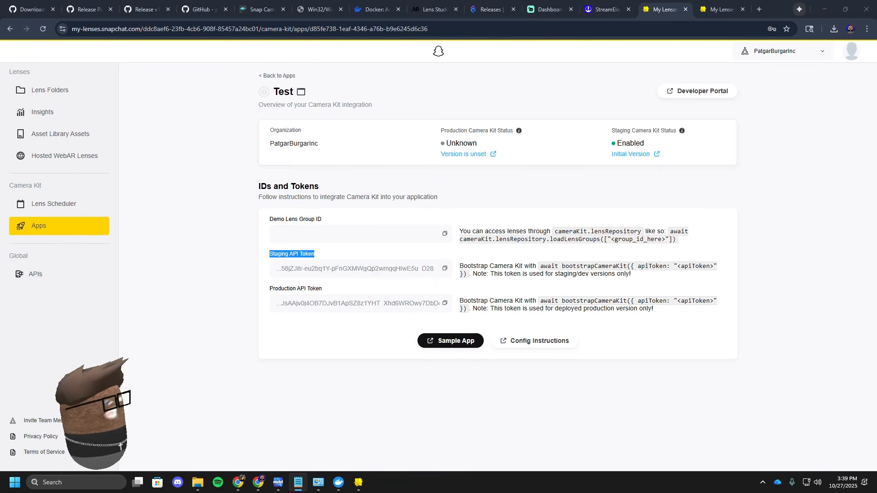
{"action": "key", "text": "ctrl+v"}
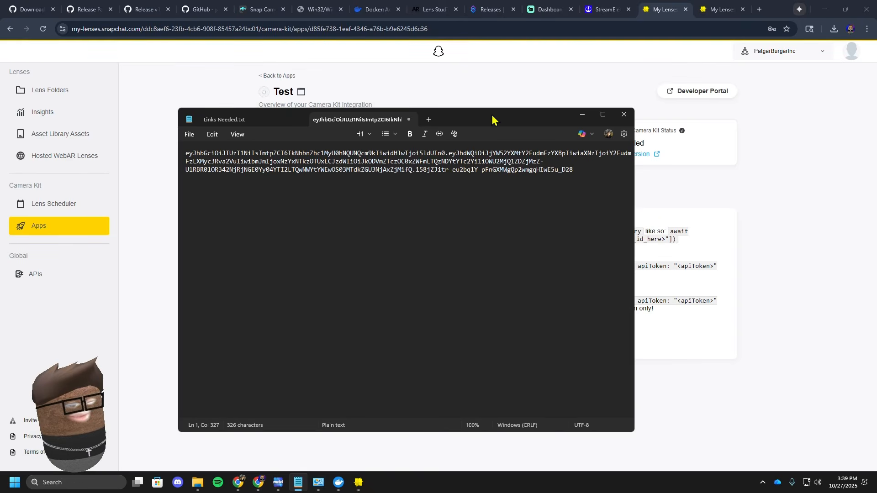
{"action": "left_click_drag", "start_coordinate": [492, 120], "coordinate": [876, 97]}
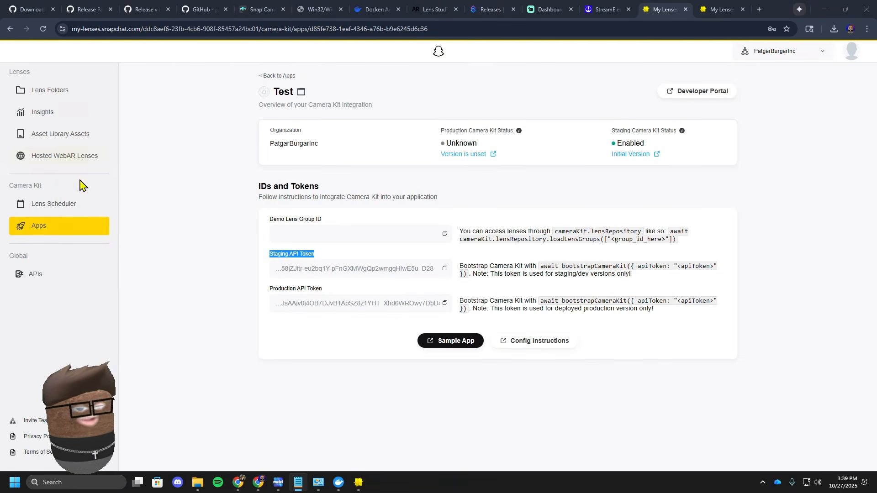
Step: Start a new lens group in Lens Scheduler and select the seven lenses from Chucky Potato through Patgar v2
{"action": "left_click", "coordinate": [74, 209]}
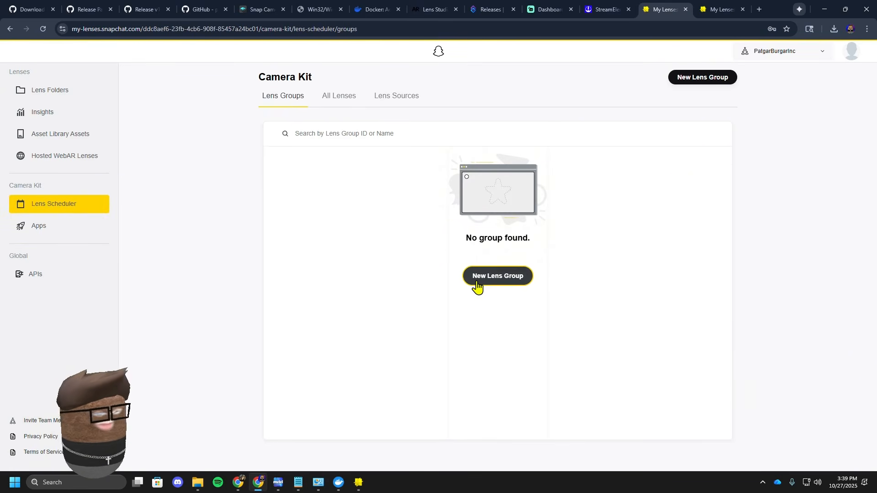
{"action": "left_click", "coordinate": [477, 281]}
{"action": "left_click", "coordinate": [301, 209]}
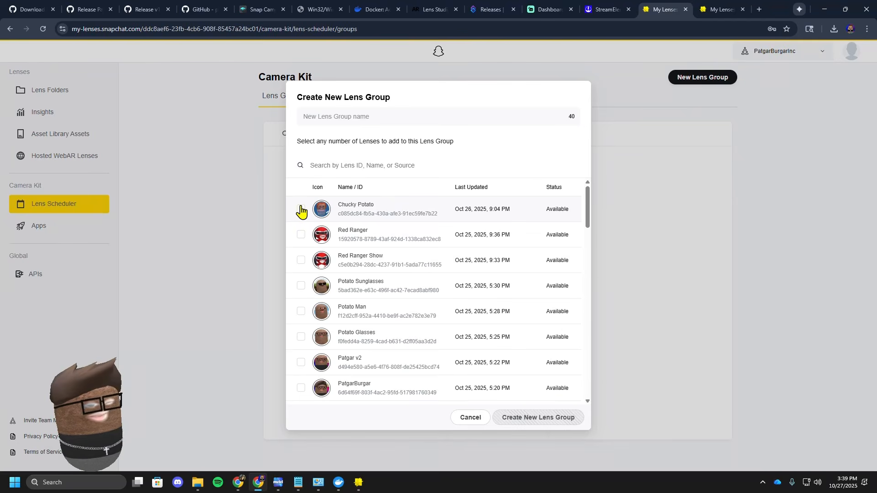
{"action": "left_click", "coordinate": [300, 235]}
{"action": "left_click", "coordinate": [300, 260]}
{"action": "left_click", "coordinate": [301, 285]}
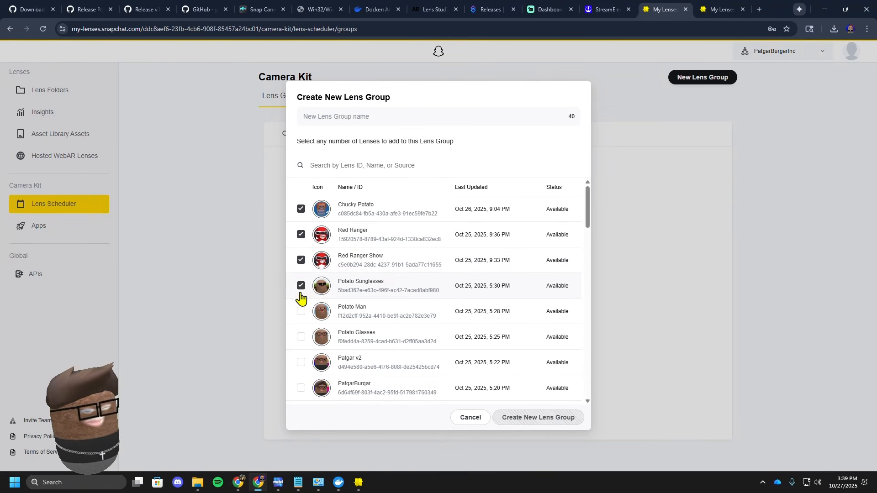
{"action": "left_click", "coordinate": [301, 337]}
{"action": "left_click", "coordinate": [300, 362]}
{"action": "left_click", "coordinate": [300, 311]}
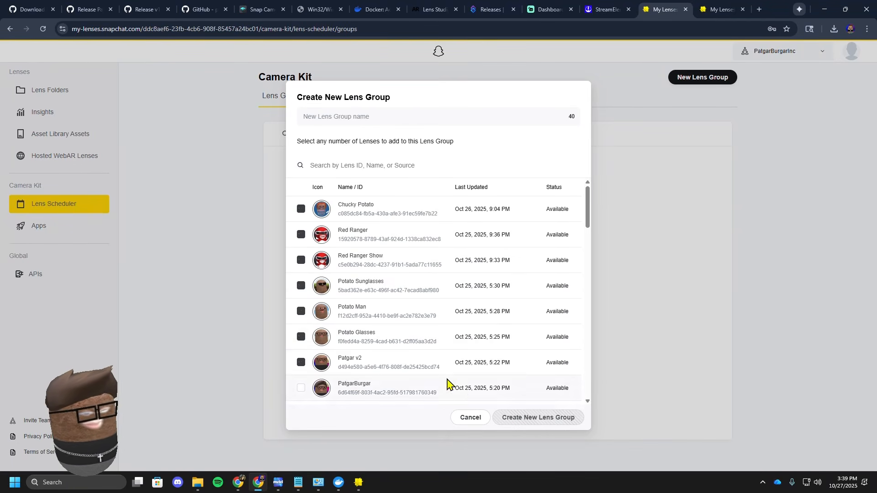
{"action": "scroll", "coordinate": [397, 333], "scroll_direction": "down", "scroll_amount": 5}
{"action": "scroll", "coordinate": [385, 323], "scroll_direction": "up", "scroll_amount": 5}
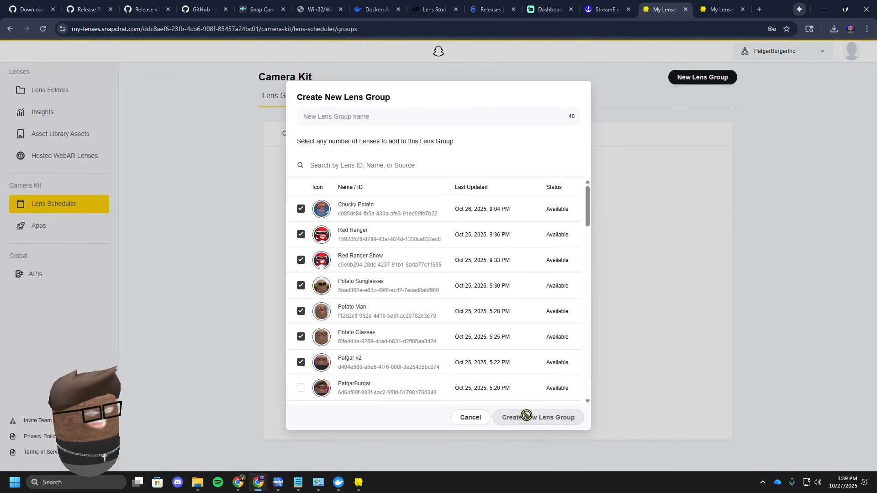
Step: Add the next eight lenses to the group selection, from PatgarBurgar through the Potato Sunglasses lens dated Oct 15, 2025
{"action": "scroll", "coordinate": [515, 372], "scroll_direction": "down", "scroll_amount": 10}
{"action": "scroll", "coordinate": [430, 356], "scroll_direction": "up", "scroll_amount": 8}
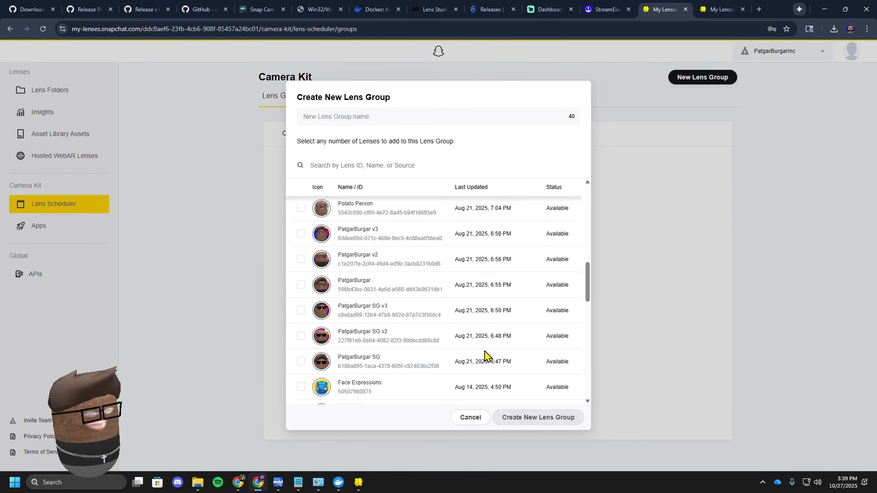
{"action": "left_click", "coordinate": [300, 297]}
{"action": "left_click", "coordinate": [300, 323]}
{"action": "left_click", "coordinate": [301, 348]}
{"action": "left_click", "coordinate": [300, 373]}
{"action": "scroll", "coordinate": [303, 372], "scroll_direction": "down", "scroll_amount": 2}
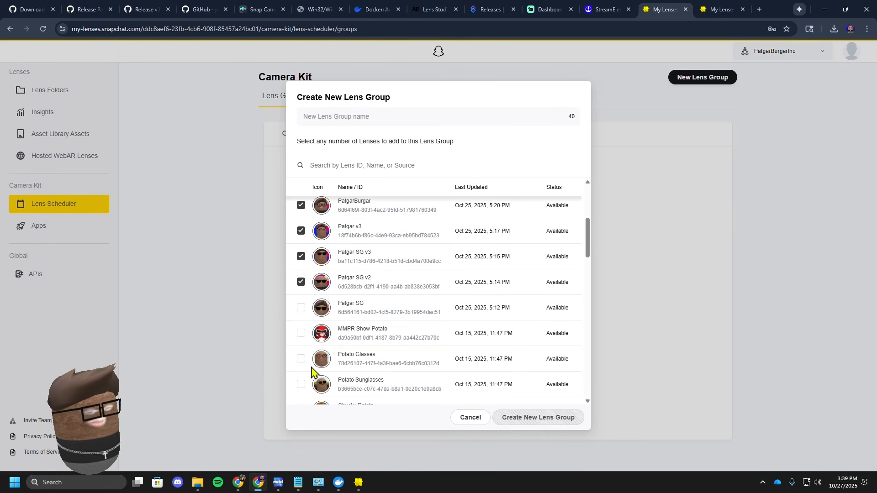
{"action": "left_click", "coordinate": [301, 308]}
{"action": "left_click", "coordinate": [301, 334]}
{"action": "left_click", "coordinate": [301, 385]}
{"action": "left_click", "coordinate": [302, 359]}
{"action": "scroll", "coordinate": [308, 364], "scroll_direction": "down", "scroll_amount": 4}
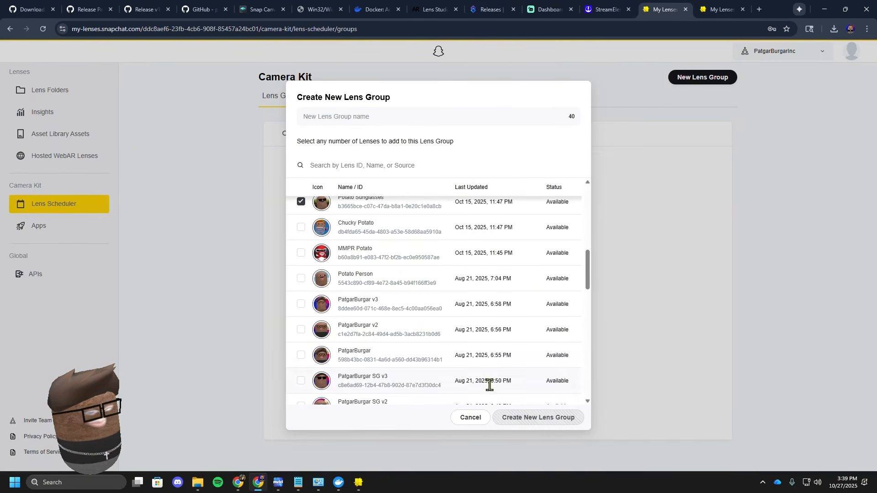
Step: Name the new lens group Test and create it
{"action": "scroll", "coordinate": [344, 335], "scroll_direction": "up", "scroll_amount": 10}
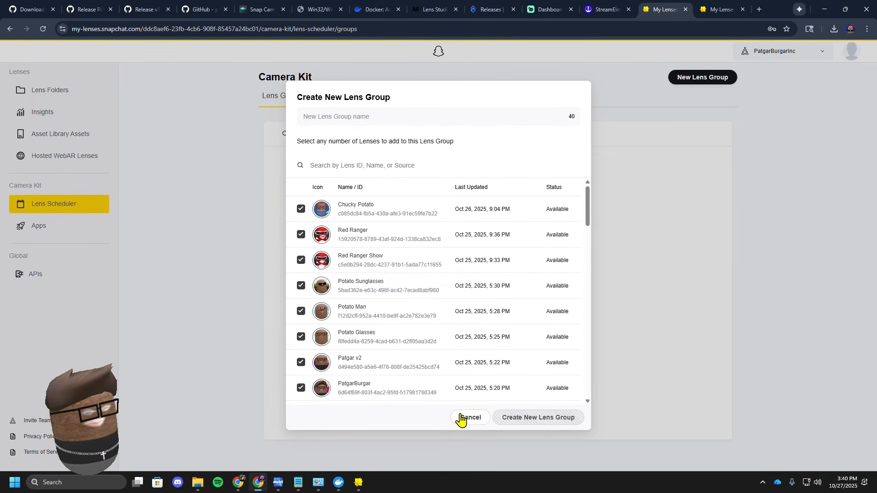
{"action": "left_click", "coordinate": [366, 122]}
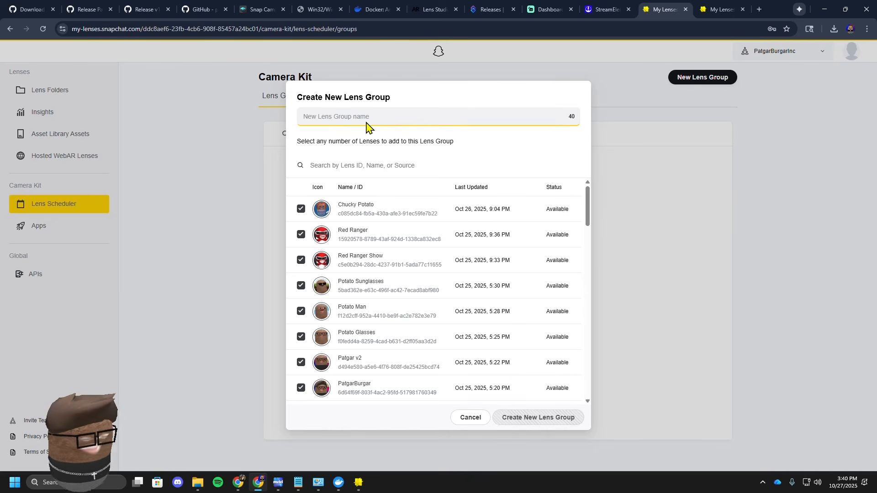
{"action": "type", "text": "Test"}
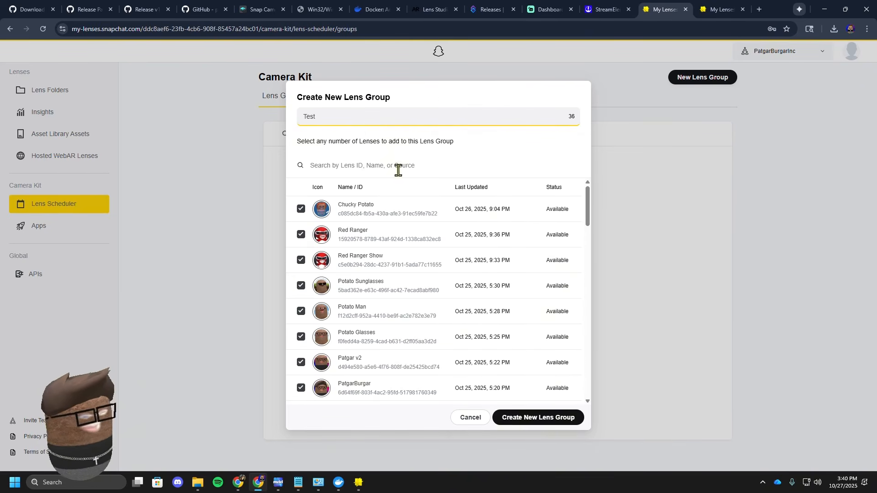
{"action": "left_click", "coordinate": [563, 416]}
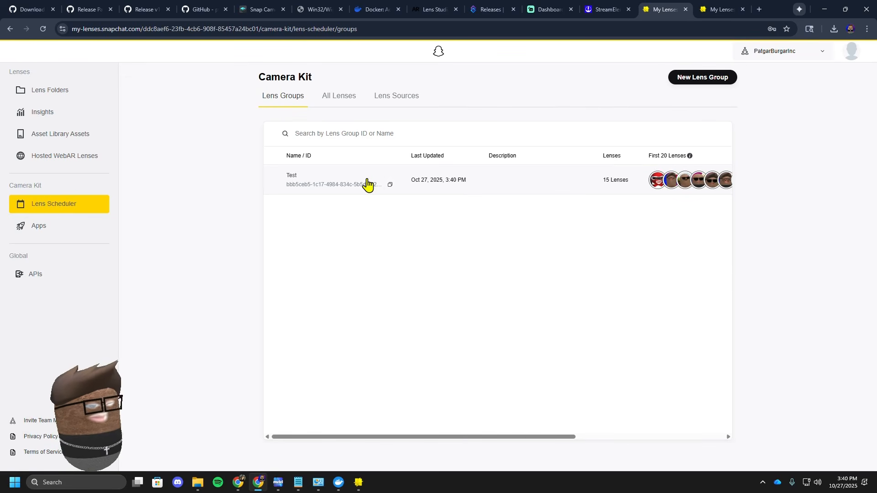
Step: Copy the Test group's Lens Group ID into Notepad below the API token and move the Notepad window off the screen
{"action": "left_click", "coordinate": [356, 184]}
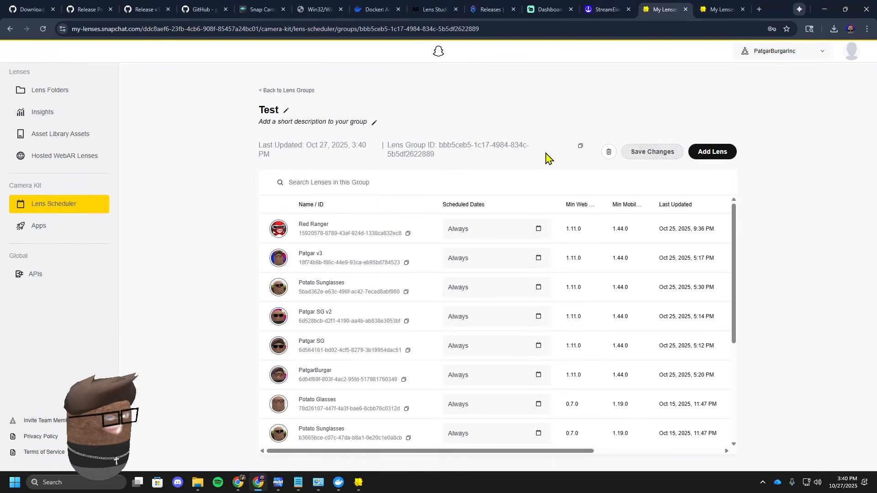
{"action": "left_click", "coordinate": [580, 151]}
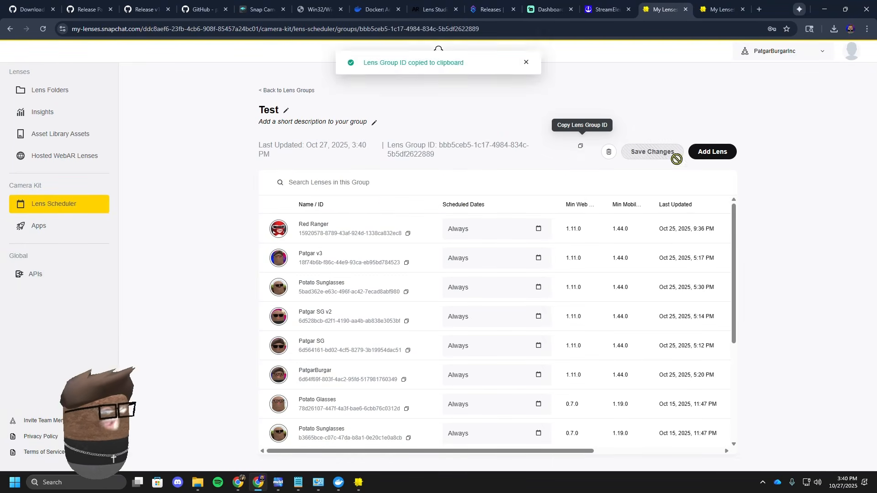
{"action": "key", "text": "alt+Tab"}
{"action": "left_click", "coordinate": [562, 168]}
{"action": "key", "text": "Return"}
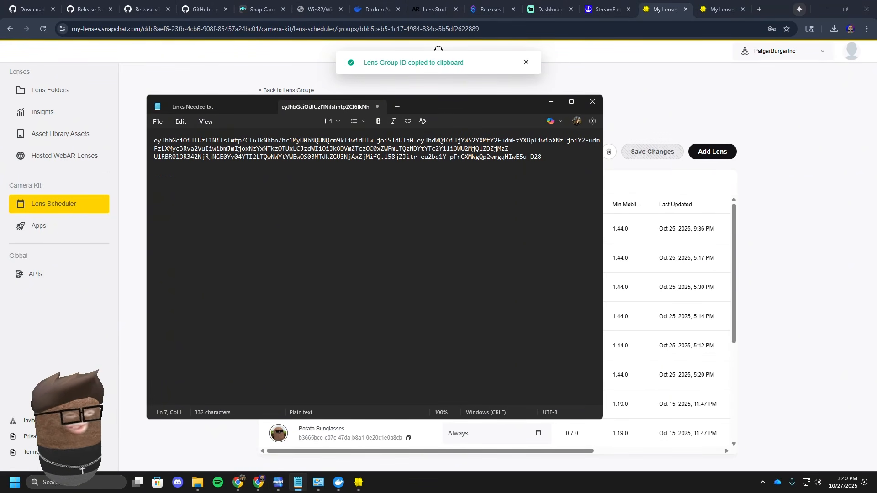
{"action": "key", "text": "ctrl+v"}
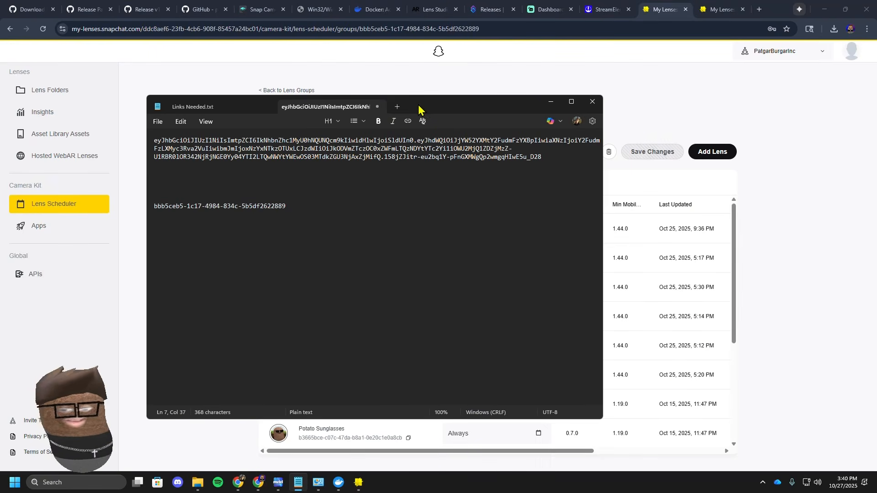
{"action": "left_click_drag", "start_coordinate": [418, 105], "coordinate": [876, 112]}
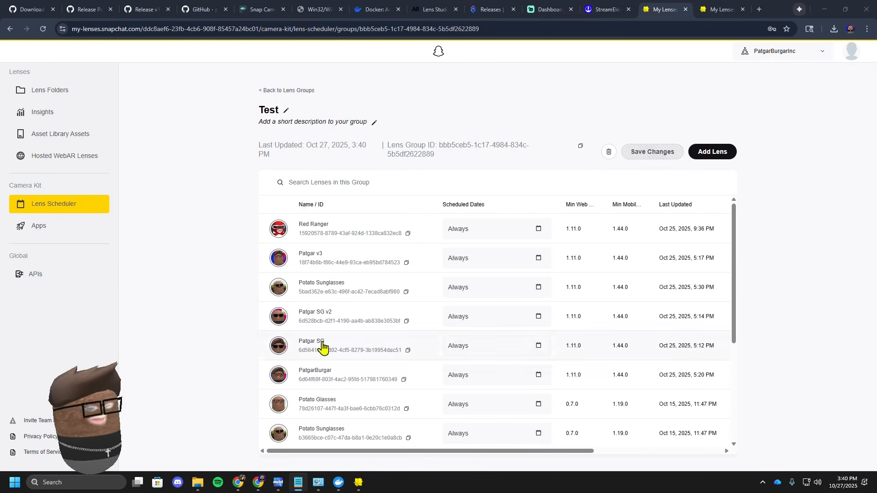
Step: Open the .env file from the inner snap-camera-server-3.4.1 folder in Downloads for editing in Notepad
{"action": "mouse_move", "coordinate": [198, 482]}
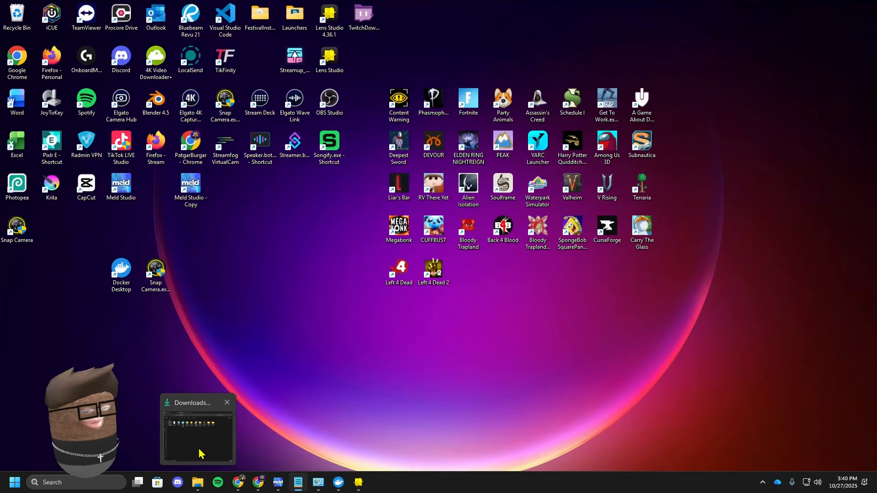
{"action": "left_click", "coordinate": [199, 453]}
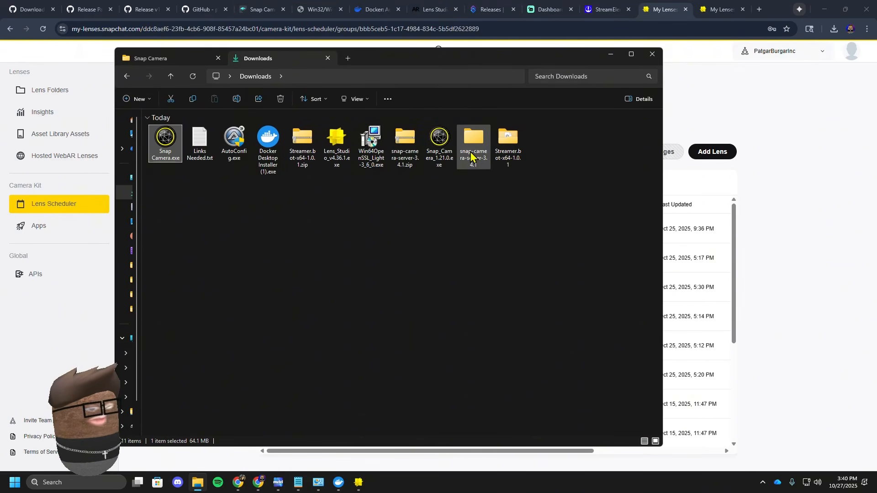
{"action": "double_click", "coordinate": [473, 147]}
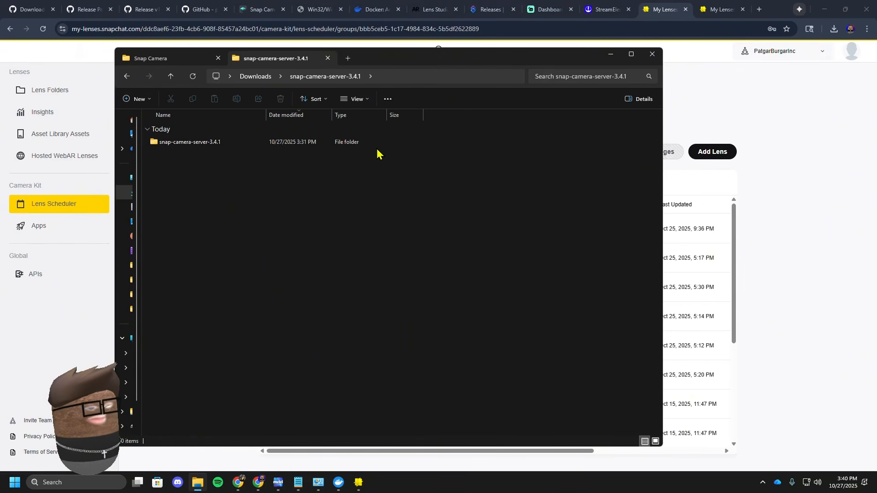
{"action": "double_click", "coordinate": [183, 145]}
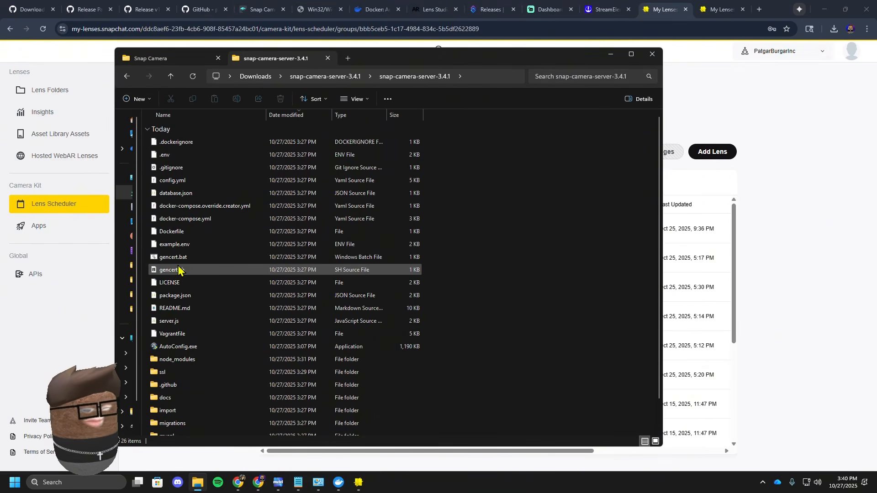
{"action": "left_click", "coordinate": [194, 116]}
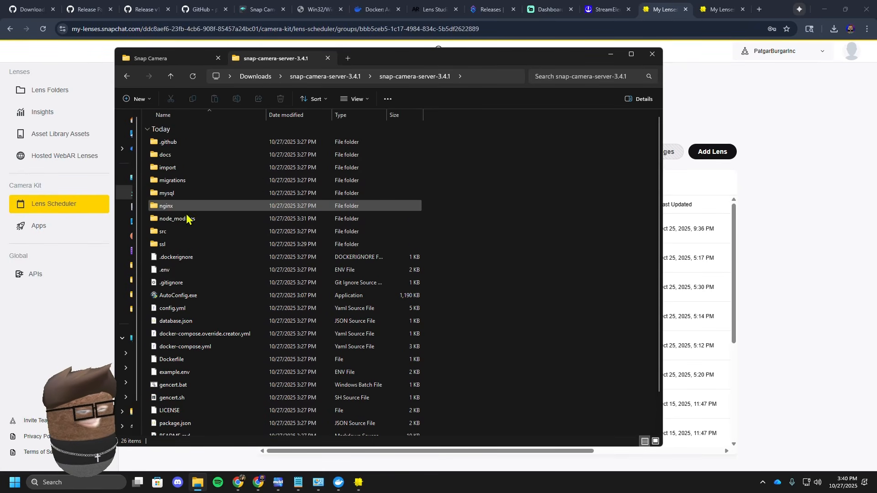
{"action": "left_click", "coordinate": [175, 298]}
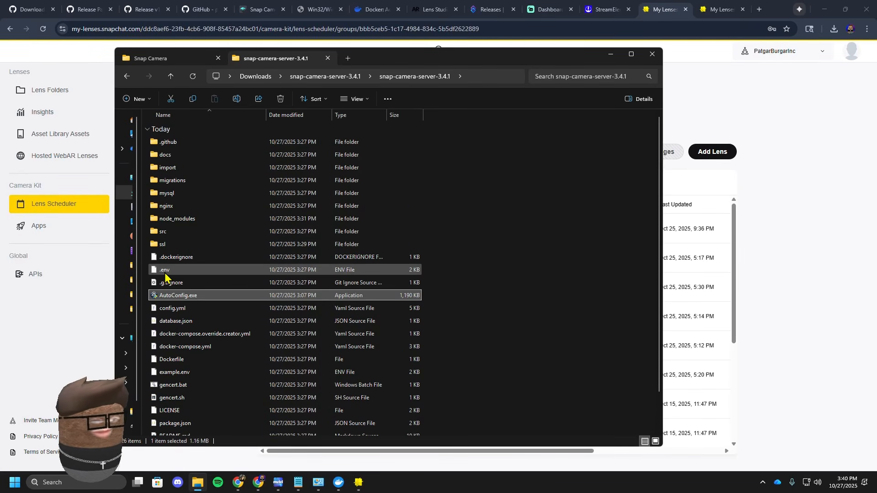
{"action": "left_click", "coordinate": [165, 274]}
{"action": "right_click", "coordinate": [172, 274]}
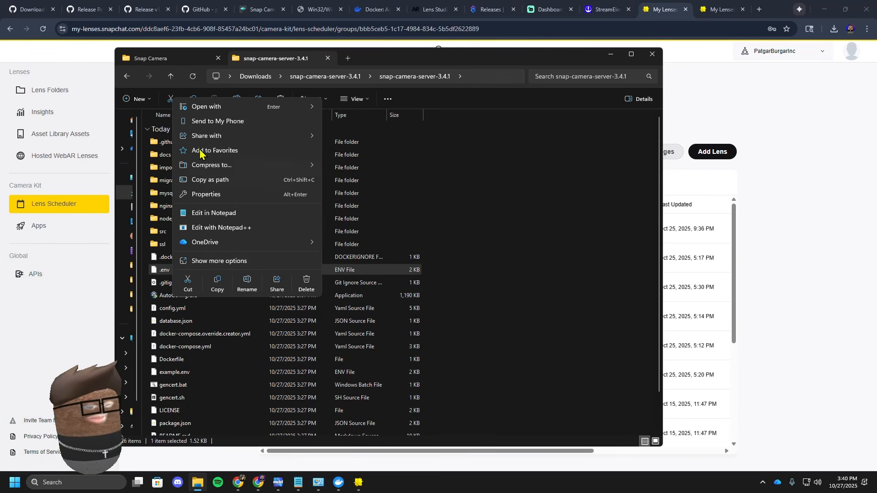
{"action": "left_click", "coordinate": [211, 215]}
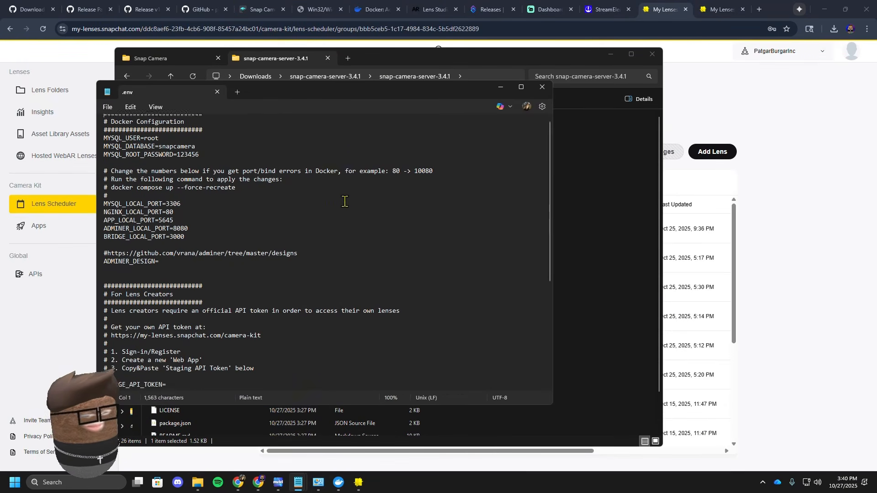
Step: Paste the staging API token as the BRIDGE_API_TOKEN value in .env, then save and close the file
{"action": "scroll", "coordinate": [210, 288], "scroll_direction": "down", "scroll_amount": 3}
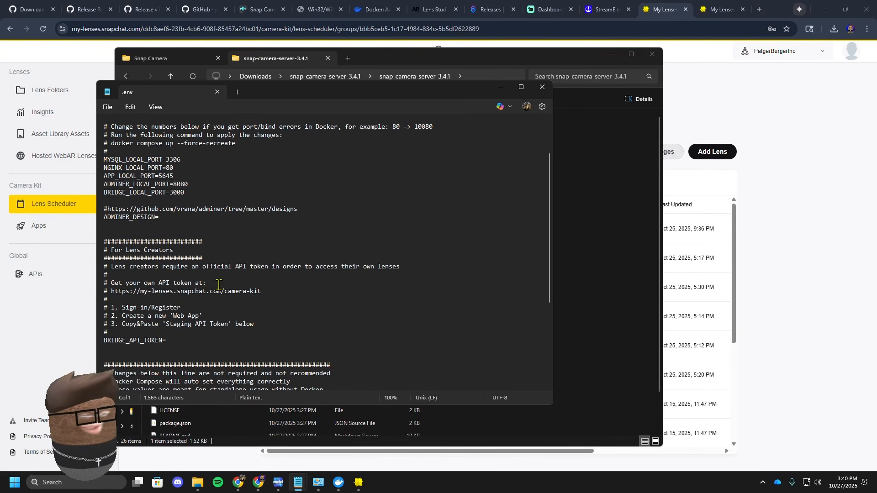
{"action": "left_click", "coordinate": [181, 337]}
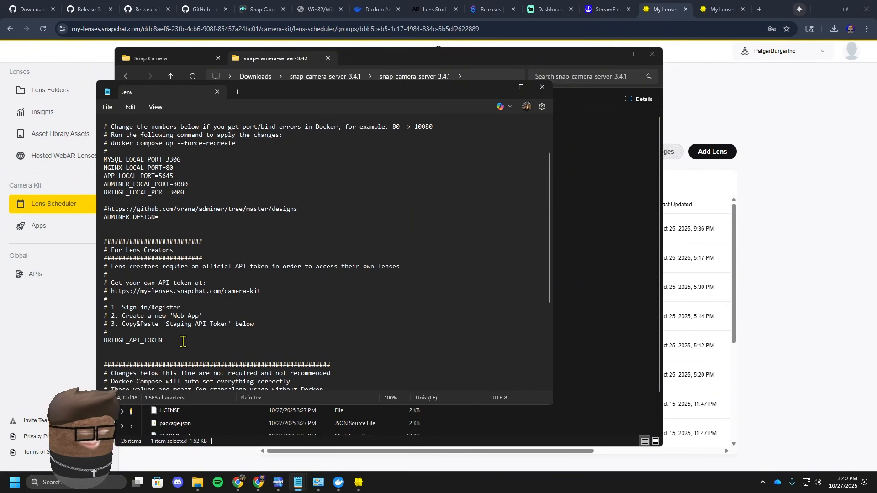
{"action": "key", "text": "ctrl+v"}
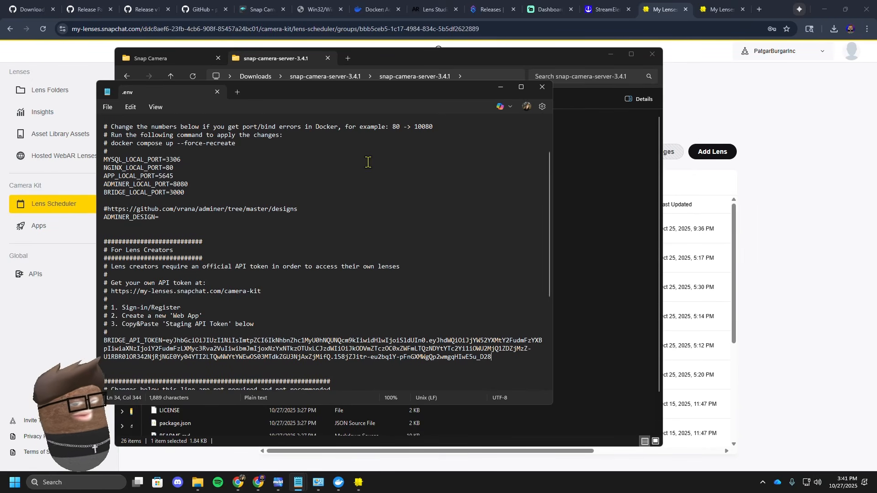
{"action": "left_click", "coordinate": [541, 92]}
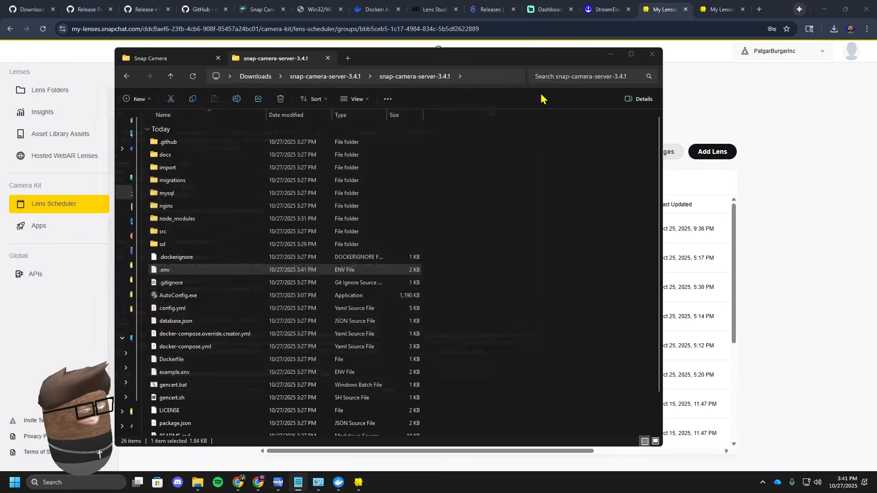
Step: Stop the snap-camera-server-341 containers in Docker Desktop and open a command prompt in the inner snap-camera-server-3.4.1 folder
{"action": "left_click", "coordinate": [342, 485]}
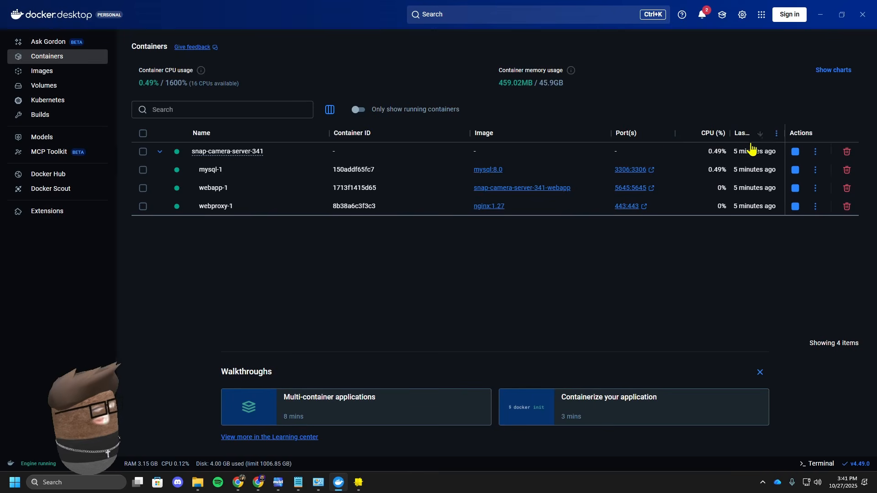
{"action": "left_click", "coordinate": [795, 151]}
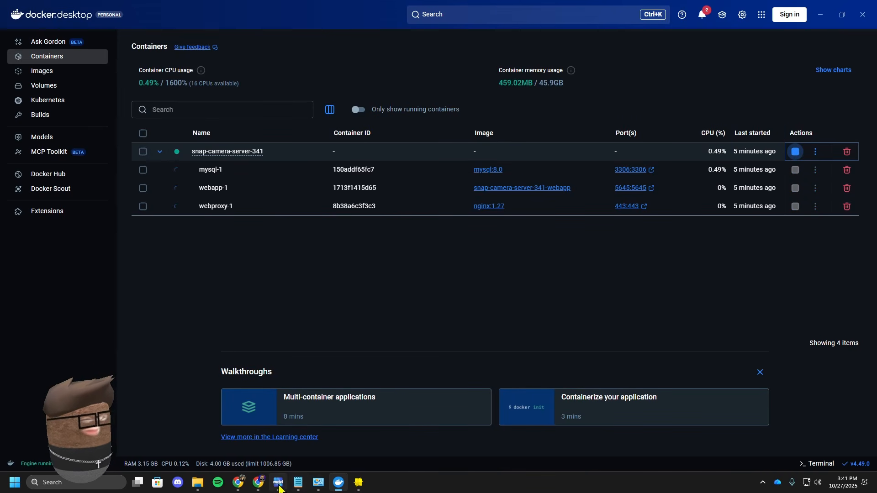
{"action": "left_click", "coordinate": [197, 485]}
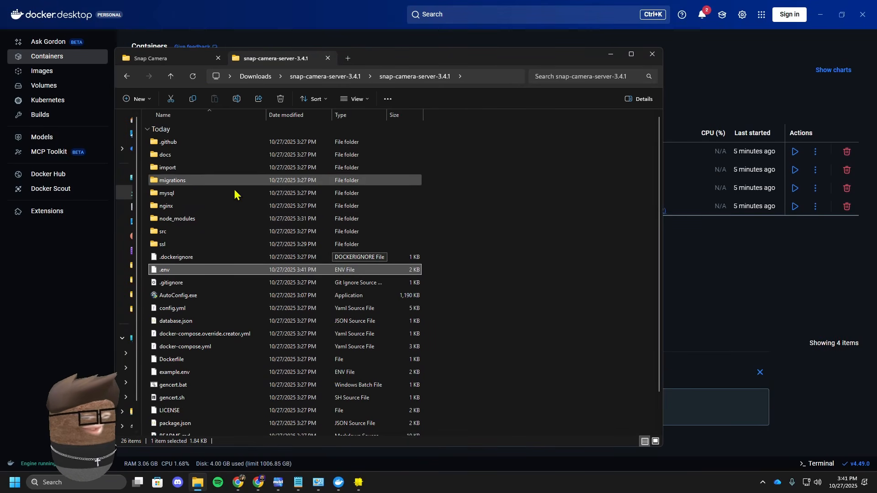
{"action": "left_click", "coordinate": [475, 81]}
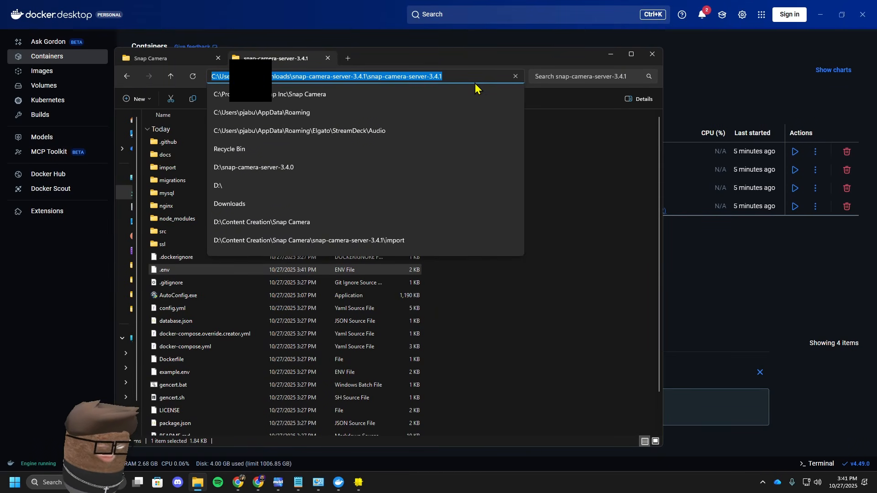
{"action": "type", "text": "cmd"}
{"action": "key", "text": "Return"}
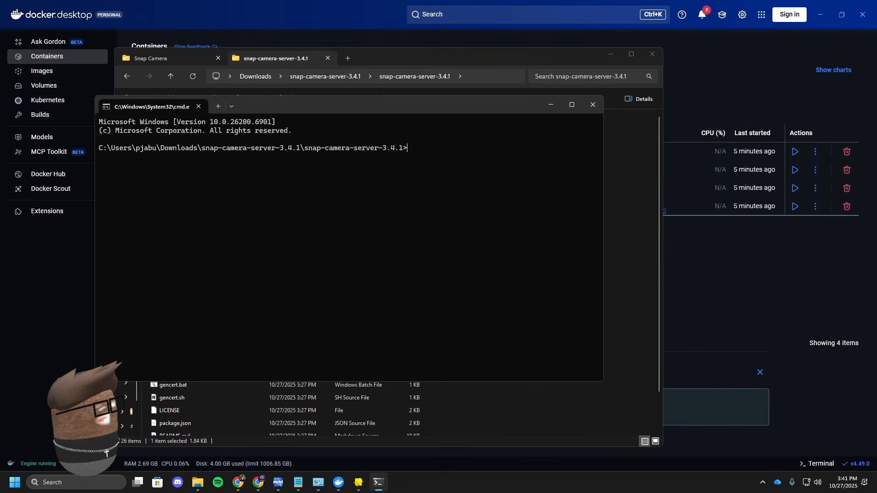
Step: Run "docker compose --profile creator up" in the server folder and close the command prompt once the containers have started
{"action": "key", "text": "alt+Tab"}
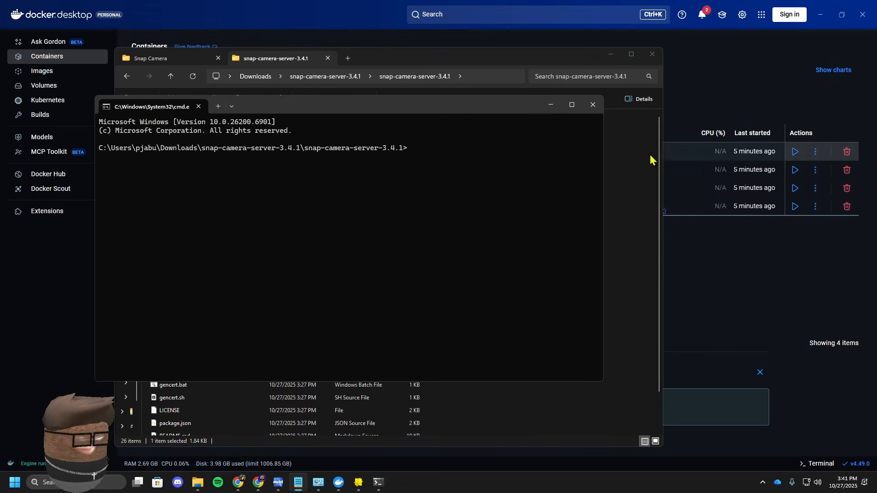
{"action": "left_click", "coordinate": [432, 153]}
{"action": "type", "text": "docker compose --profile creator up"}
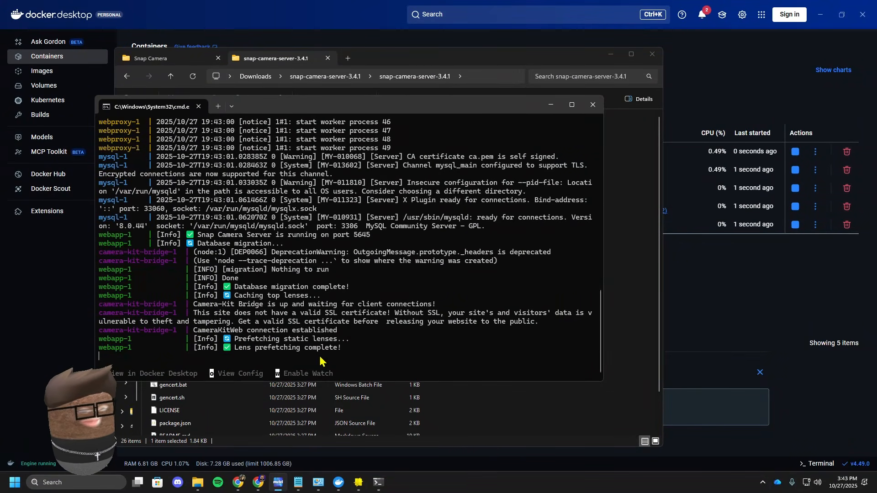
{"action": "left_click", "coordinate": [593, 105]}
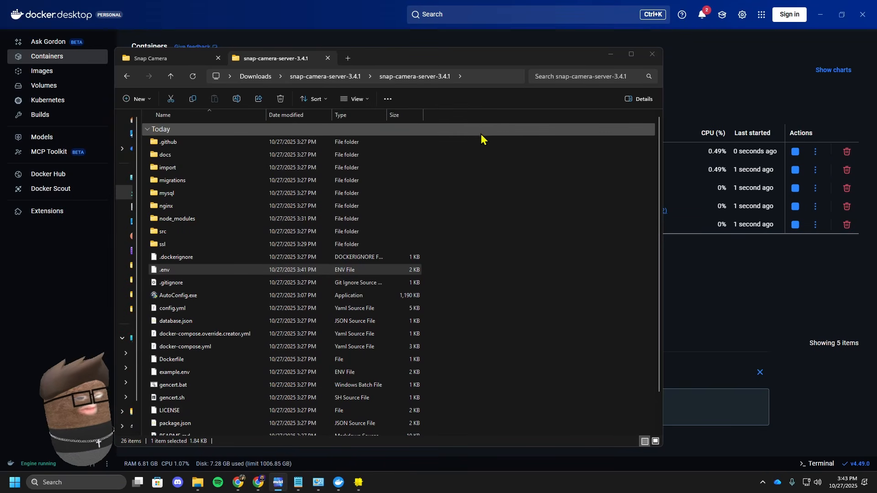
Step: Minimize File Explorer, Docker Desktop, the browser and Lens Studio, dismissing Lens Studio's upload dialog
{"action": "left_click", "coordinate": [609, 56]}
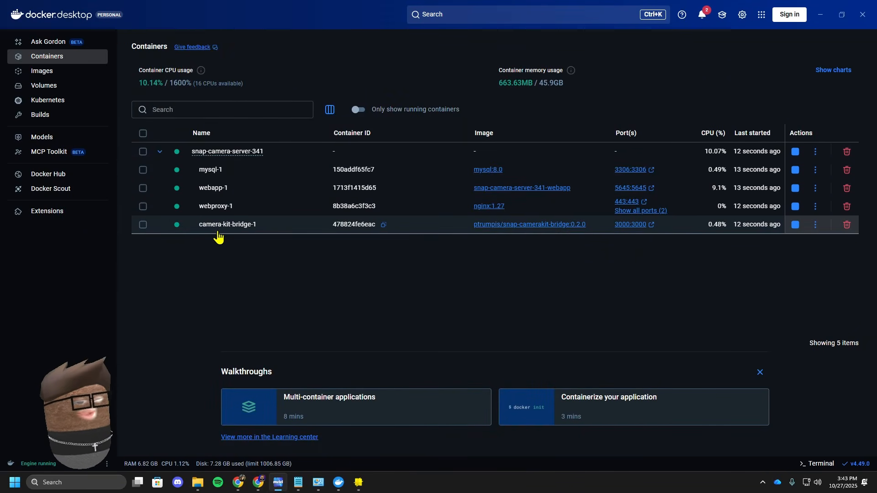
{"action": "left_click", "coordinate": [827, 18]}
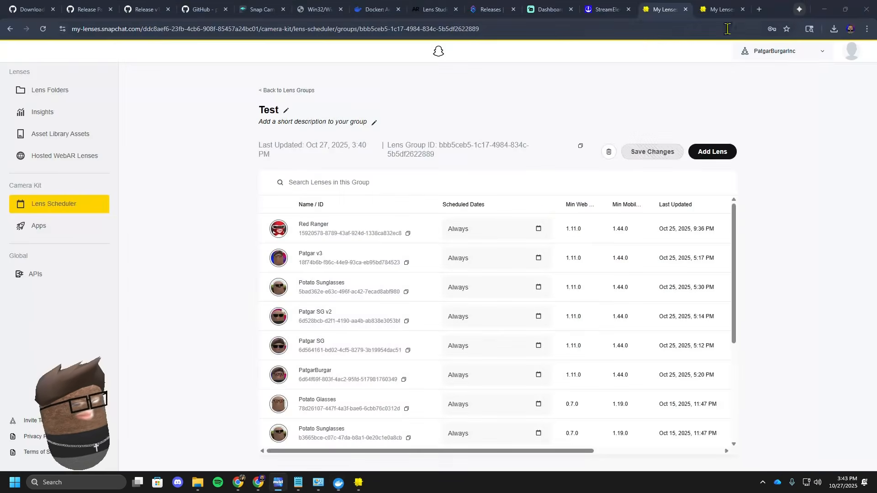
{"action": "left_click", "coordinate": [823, 5]}
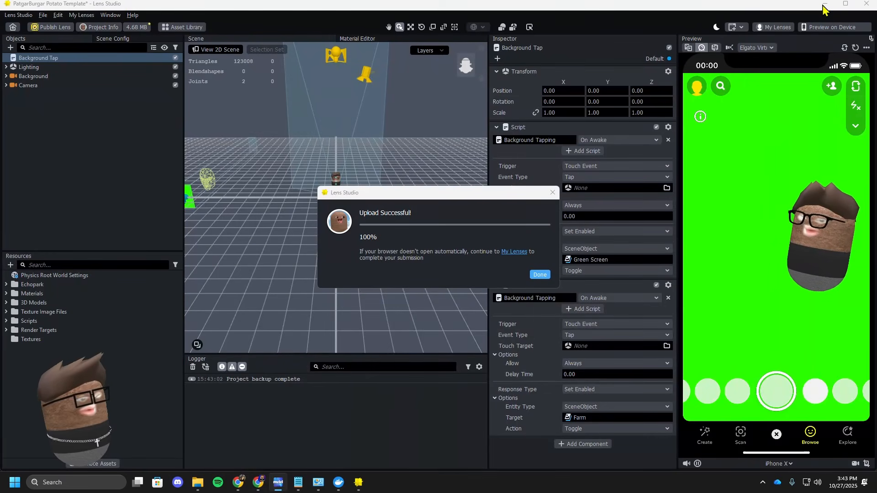
{"action": "left_click", "coordinate": [552, 201]}
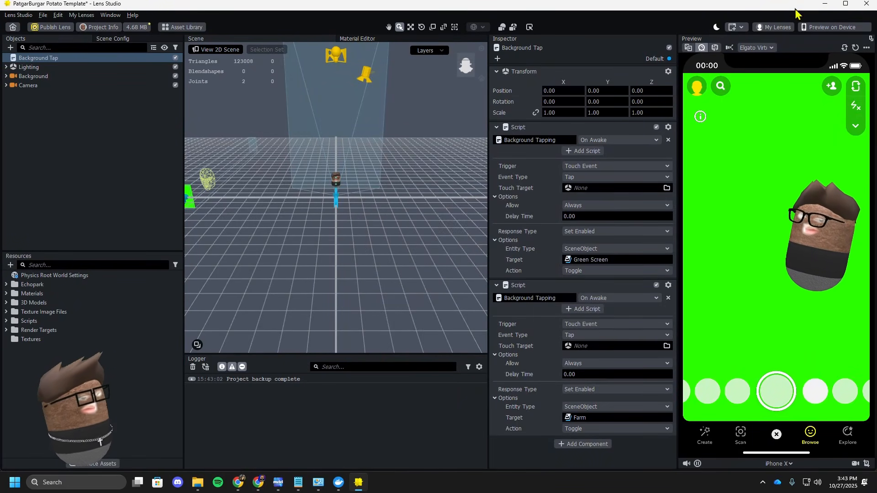
{"action": "left_click", "coordinate": [824, 3]}
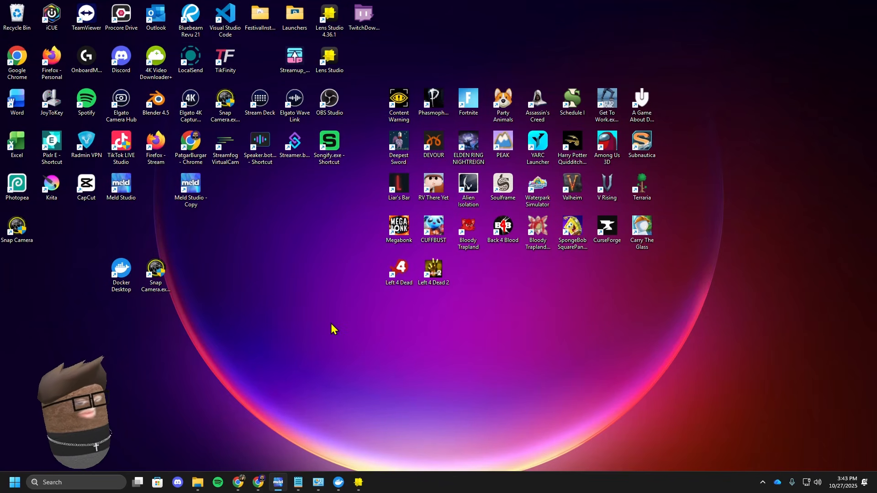
Step: Open Snap Camera and complete its introductory setup pages
{"action": "left_click", "coordinate": [458, 341]}
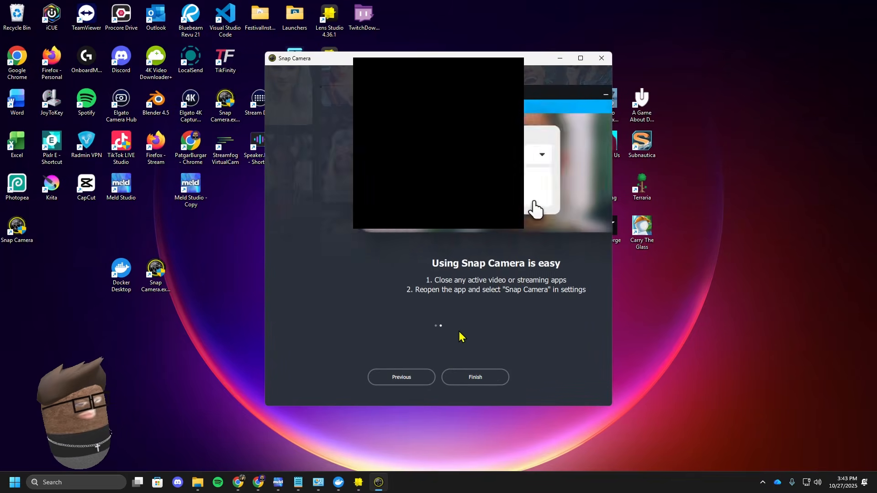
{"action": "left_click", "coordinate": [455, 379]}
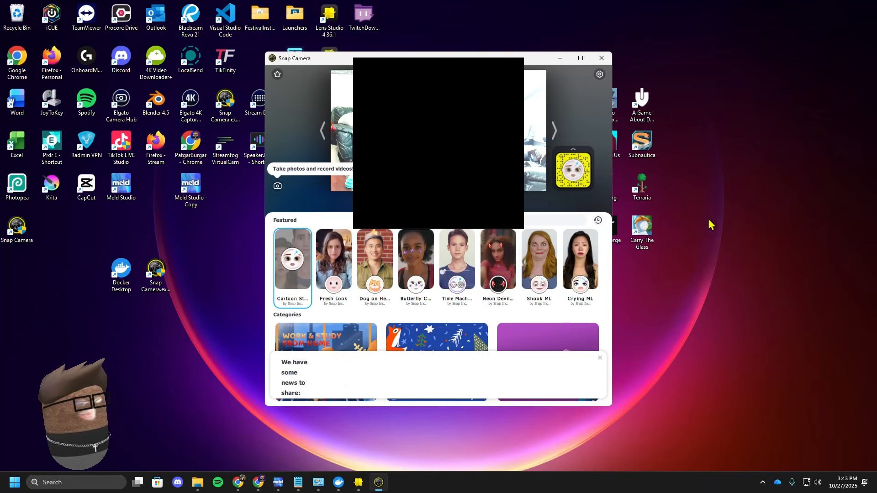
Step: Copy the Lens Group ID from the Notepad notes and search for it in Snap Camera's lens search
{"action": "key", "text": "alt+Tab"}
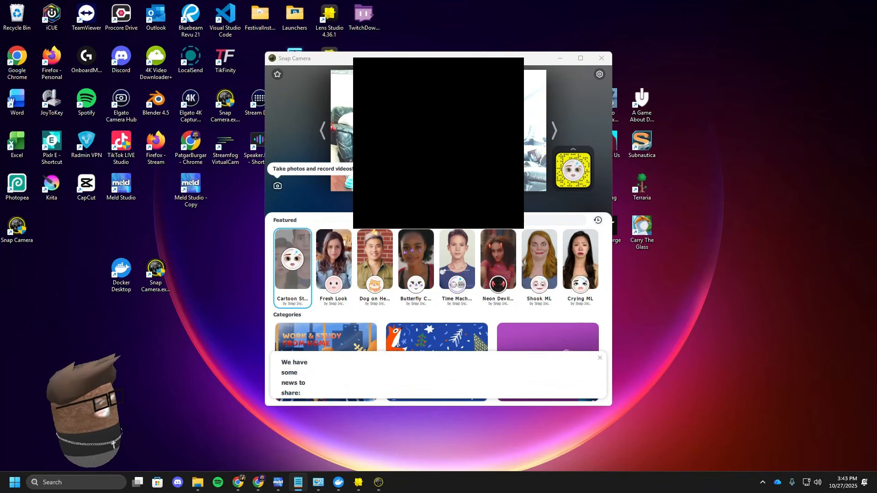
{"action": "left_click_drag", "start_coordinate": [876, 104], "coordinate": [507, 96]}
{"action": "left_click_drag", "start_coordinate": [396, 197], "coordinate": [221, 200]}
{"action": "key", "text": "ctrl+c"}
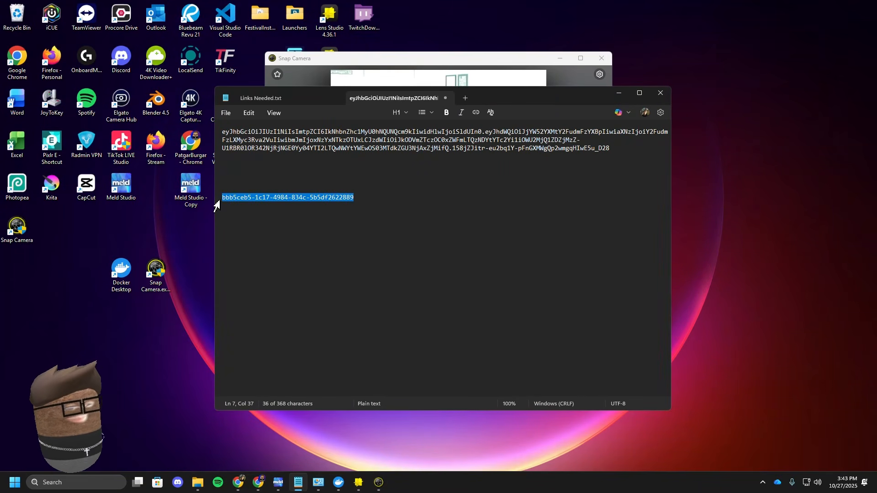
{"action": "left_click", "coordinate": [369, 82]}
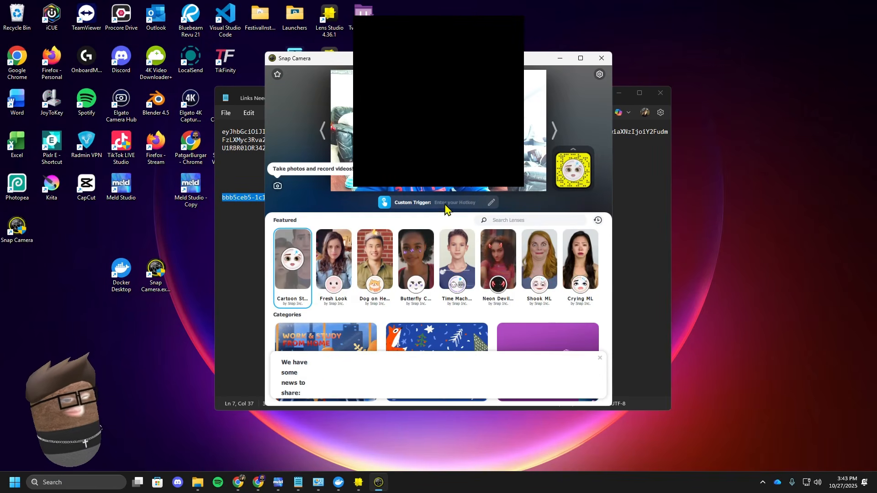
{"action": "left_click", "coordinate": [510, 222]}
{"action": "key", "text": "ctrl+v"}
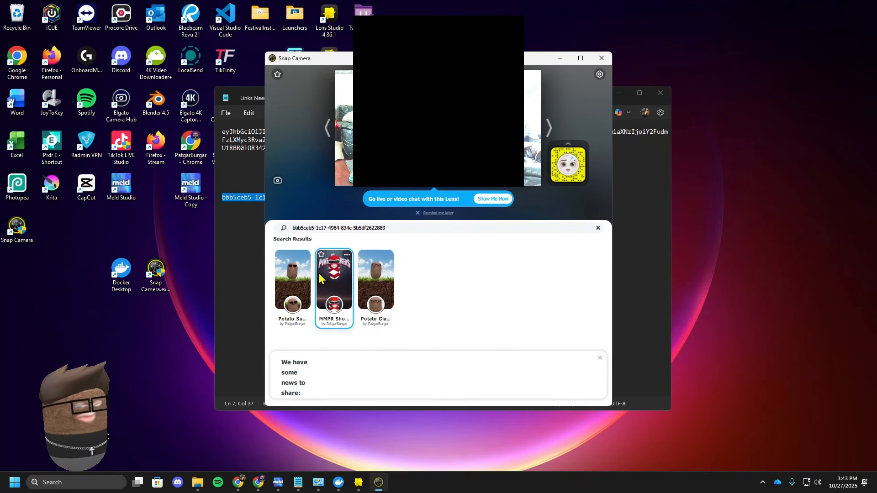
Step: Add the Potato Sunglasses, MMPR and Potato Glasses lenses from the search results to the favorites and open the Favorites list
{"action": "left_click", "coordinate": [284, 261]}
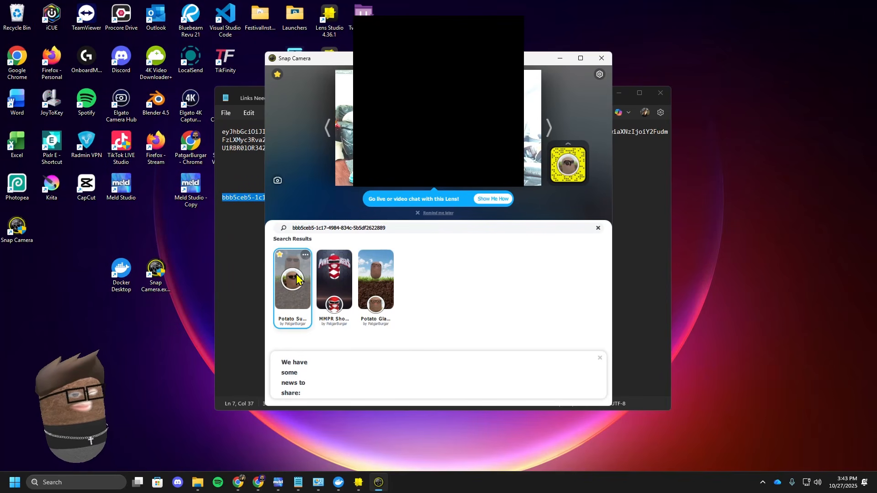
{"action": "left_click", "coordinate": [440, 214]}
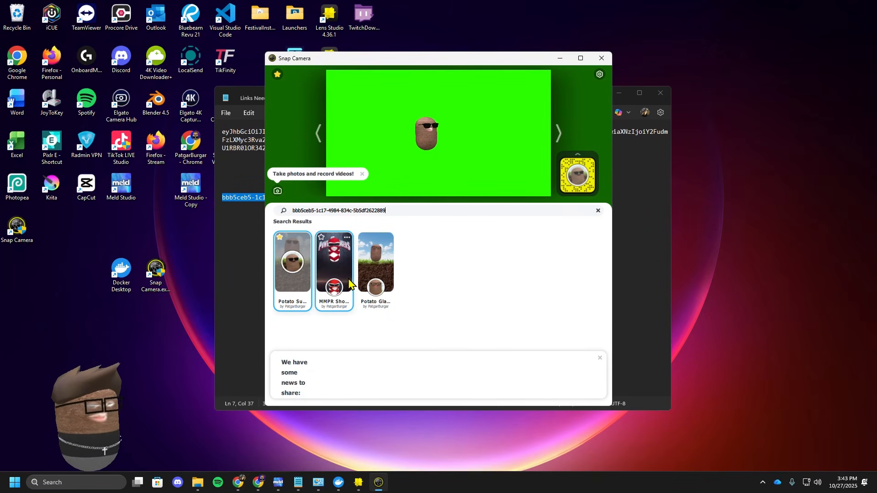
{"action": "left_click", "coordinate": [326, 249]}
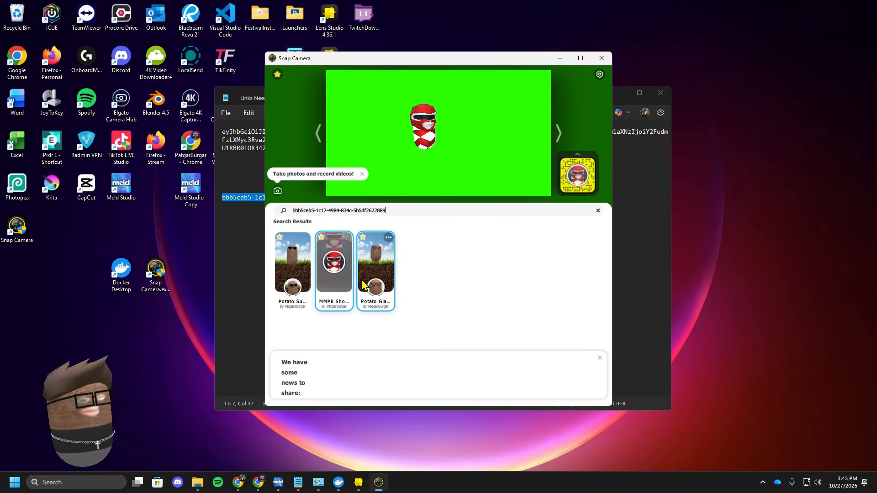
{"action": "left_click", "coordinate": [385, 250]}
{"action": "mouse_move", "coordinate": [276, 80]}
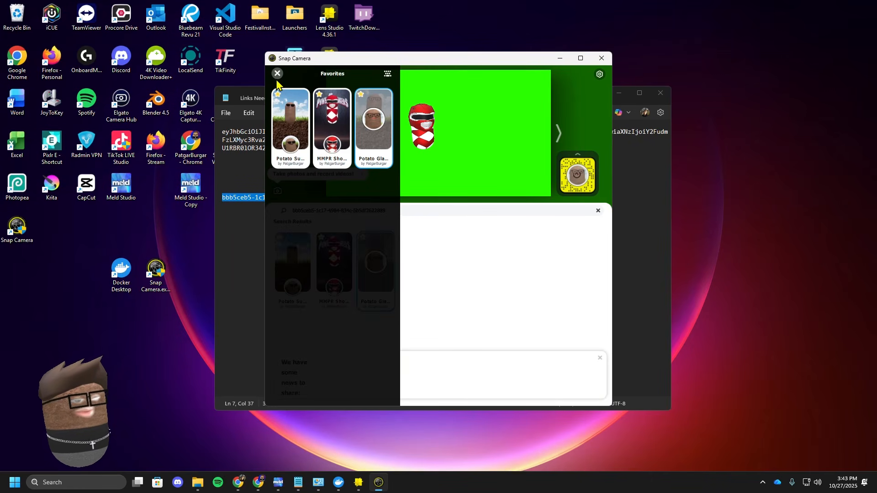
Step: Assign the lens hotkeys Ctrl+1 to Potato Sunglasses, Ctrl+2 to MMPR and Ctrl+3 to Potato Glasses
{"action": "left_click", "coordinate": [385, 76]}
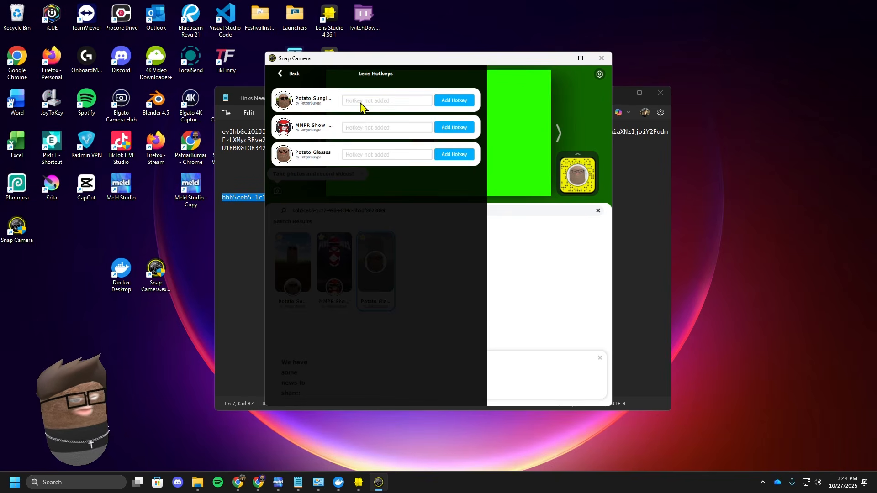
{"action": "left_click", "coordinate": [361, 104]}
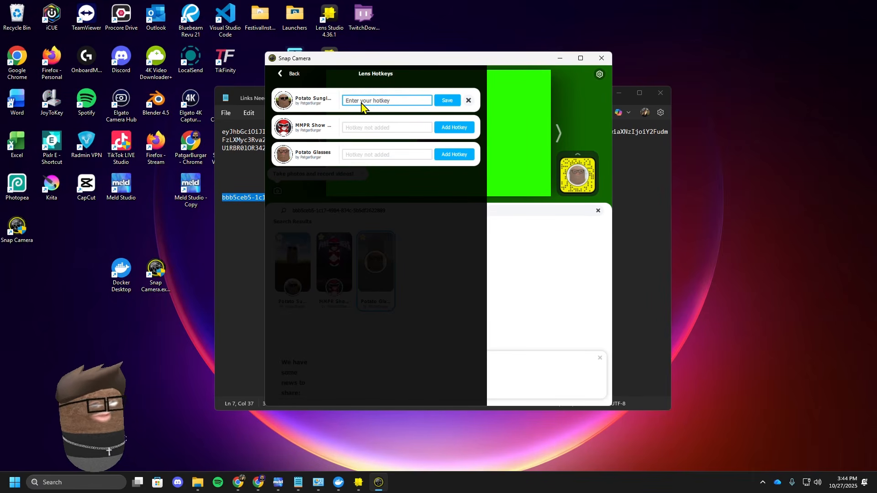
{"action": "key", "text": "ctrl+1"}
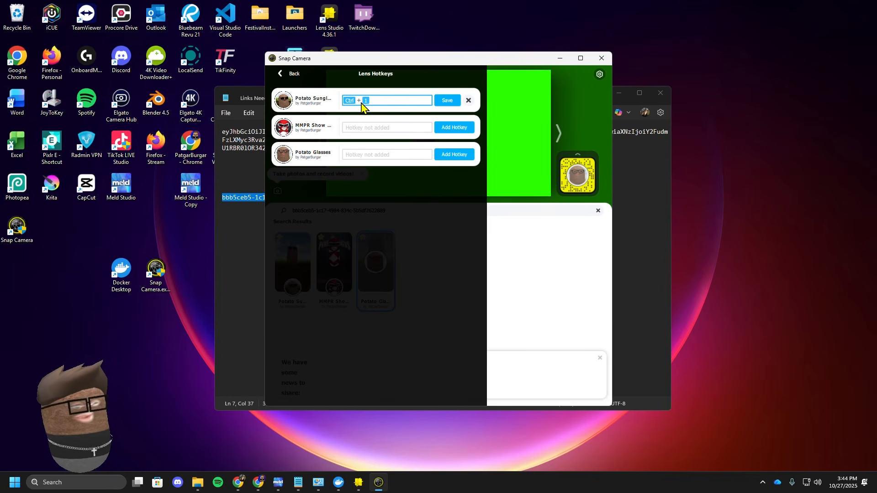
{"action": "left_click", "coordinate": [384, 128]}
{"action": "key", "text": "ctrl+2"}
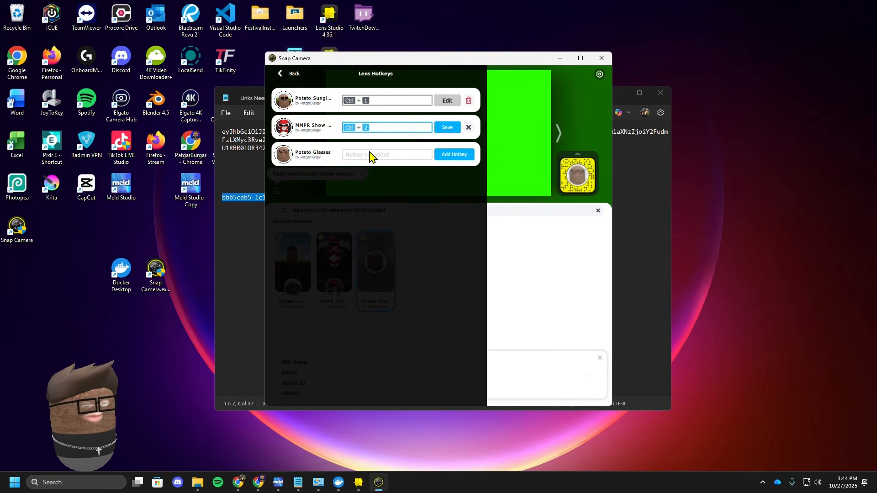
{"action": "left_click", "coordinate": [370, 154]}
{"action": "key", "text": "ctrl+3"}
{"action": "left_click", "coordinate": [448, 156]}
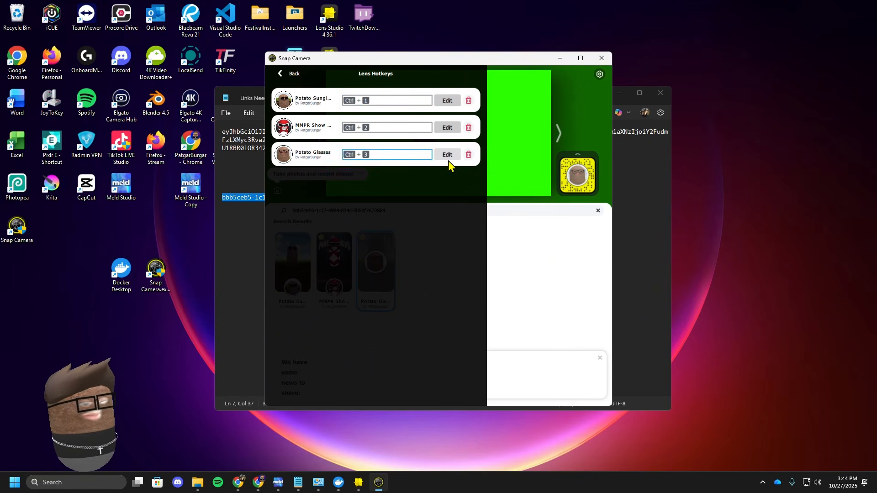
Step: Close the lens hotkeys view and end the Snap Camera task
{"action": "left_click", "coordinate": [531, 75]}
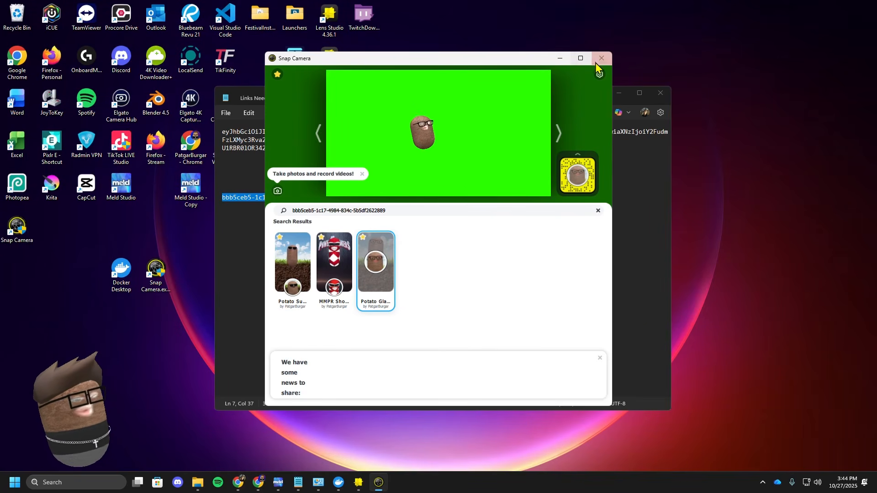
{"action": "right_click", "coordinate": [378, 482]}
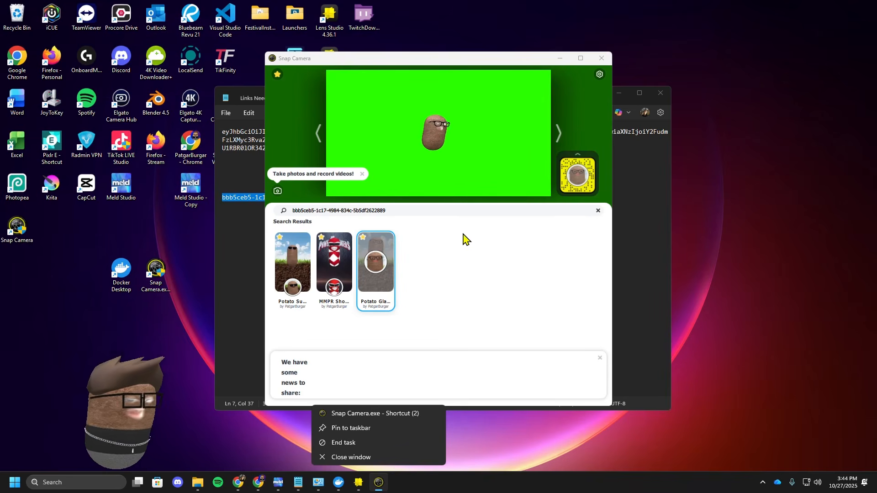
{"action": "left_click", "coordinate": [346, 443]}
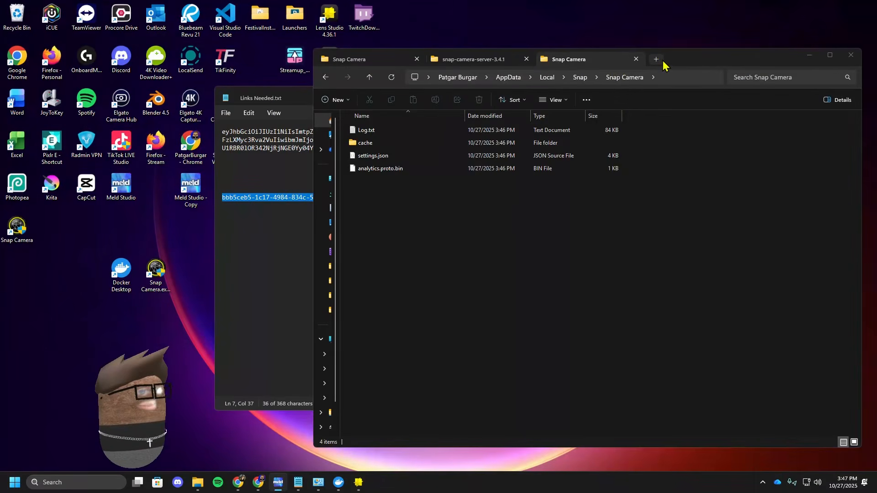
Step: In File Explorer, go to %appdata% and move up to the parent AppData folder
{"action": "left_click_drag", "start_coordinate": [680, 59], "coordinate": [535, 62]}
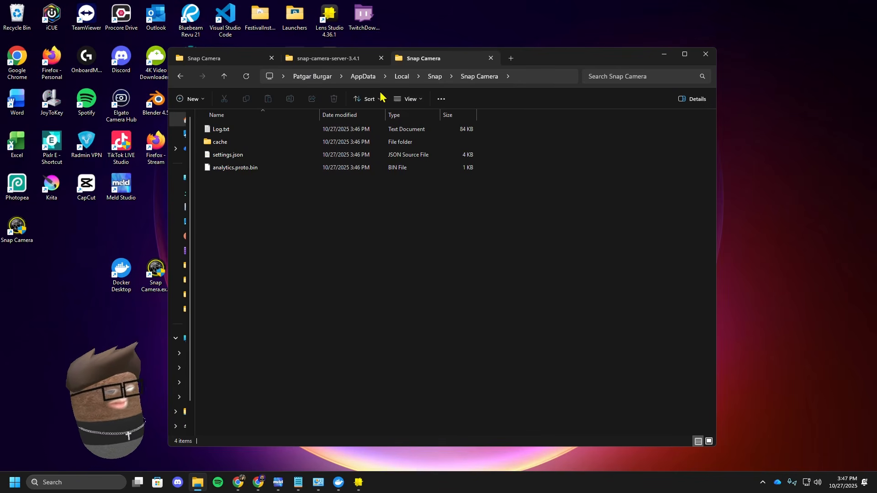
{"action": "left_click", "coordinate": [542, 74]}
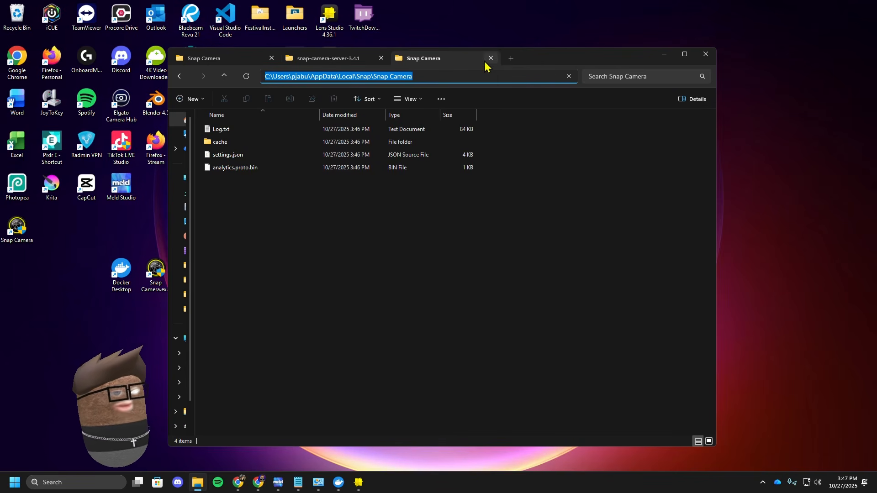
{"action": "type", "text": "%"}
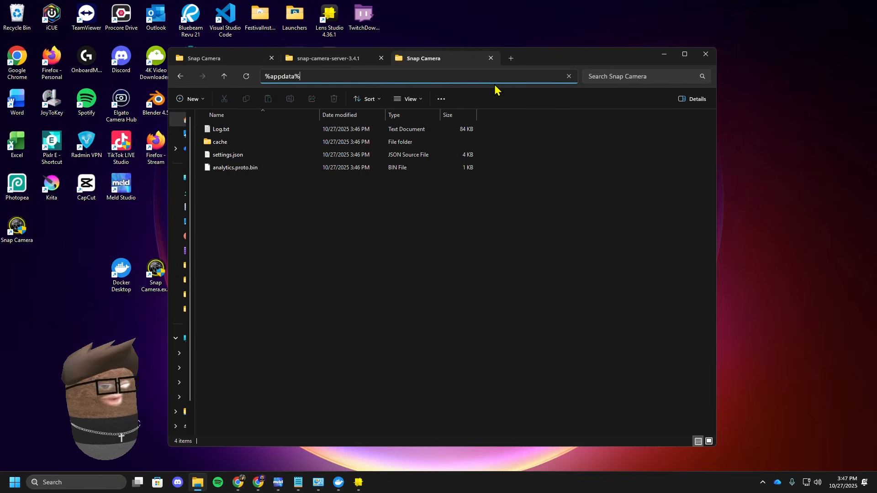
{"action": "type", "text": "appdata%"}
{"action": "key", "text": "Return"}
{"action": "left_click", "coordinate": [368, 83]}
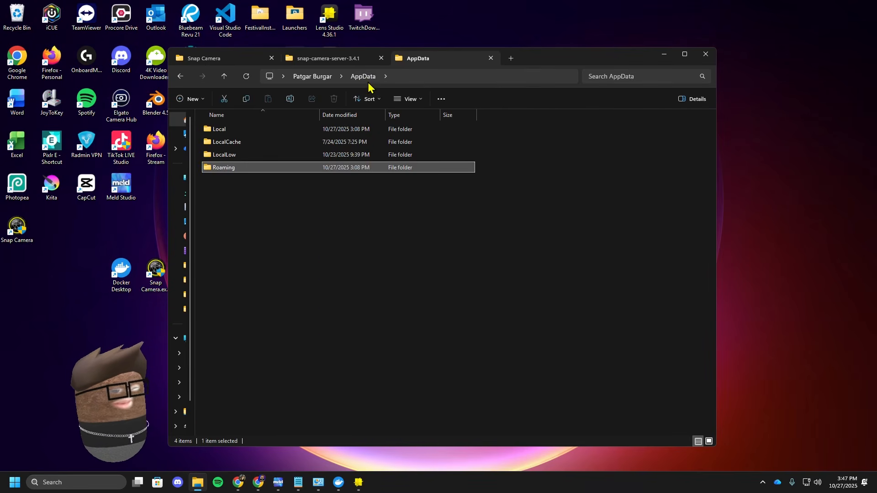
Step: Browse from AppData through Local and Snap into the Snap Camera folder
{"action": "double_click", "coordinate": [251, 130]}
{"action": "scroll", "coordinate": [247, 312], "scroll_direction": "down", "scroll_amount": 2}
{"action": "scroll", "coordinate": [247, 312], "scroll_direction": "down", "scroll_amount": 15}
{"action": "scroll", "coordinate": [233, 388], "scroll_direction": "down", "scroll_amount": 2}
{"action": "double_click", "coordinate": [244, 365]}
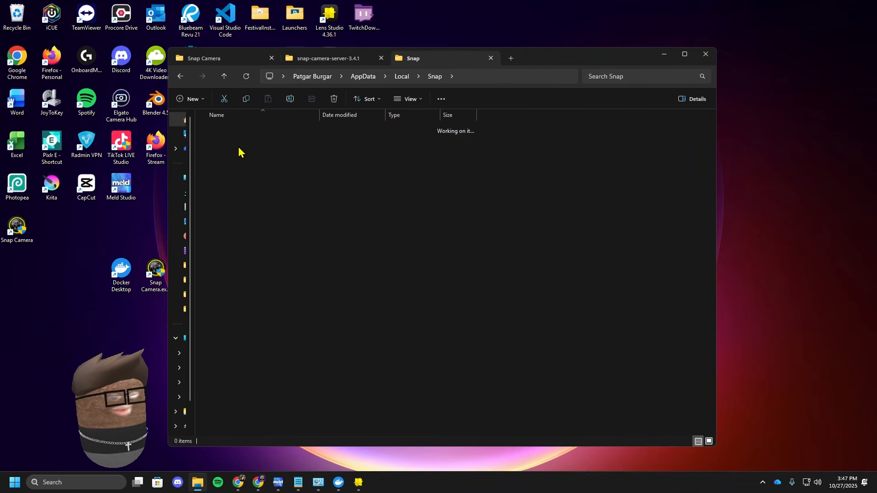
Step: Open settings.json from the Snap Camera folder in Notepad and maximize the window
{"action": "left_click", "coordinate": [244, 171]}
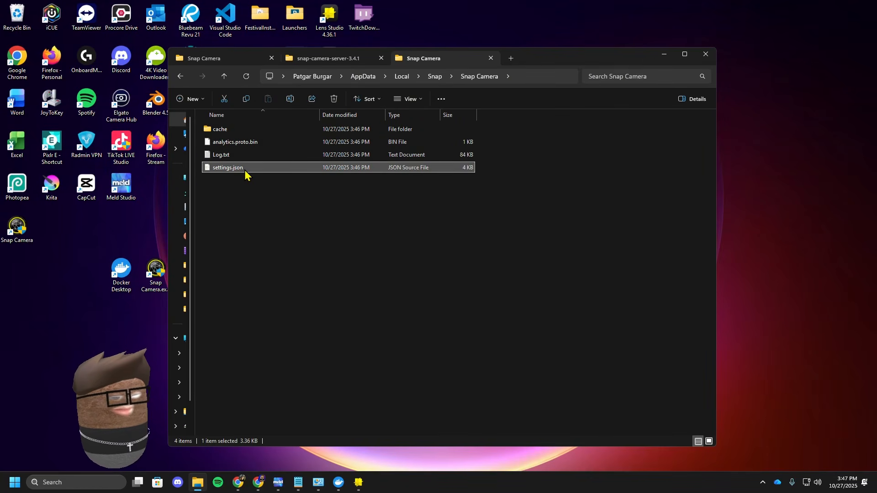
{"action": "right_click", "coordinate": [245, 171]}
{"action": "mouse_move", "coordinate": [296, 223]}
{"action": "left_click", "coordinate": [414, 222]}
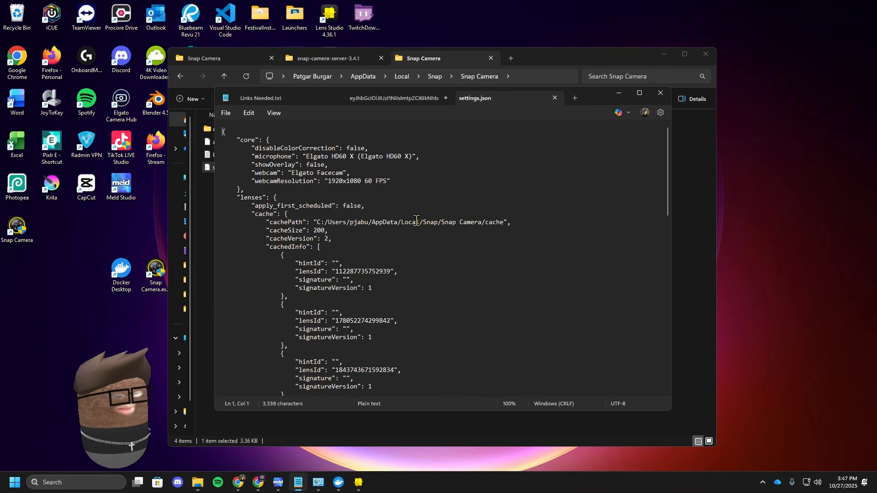
{"action": "left_click", "coordinate": [639, 93]}
Step: Under lenses_shortcuts in settings.json, change the three lens shortcuts to 1, 2 and F24
{"action": "scroll", "coordinate": [313, 278], "scroll_direction": "down", "scroll_amount": 10}
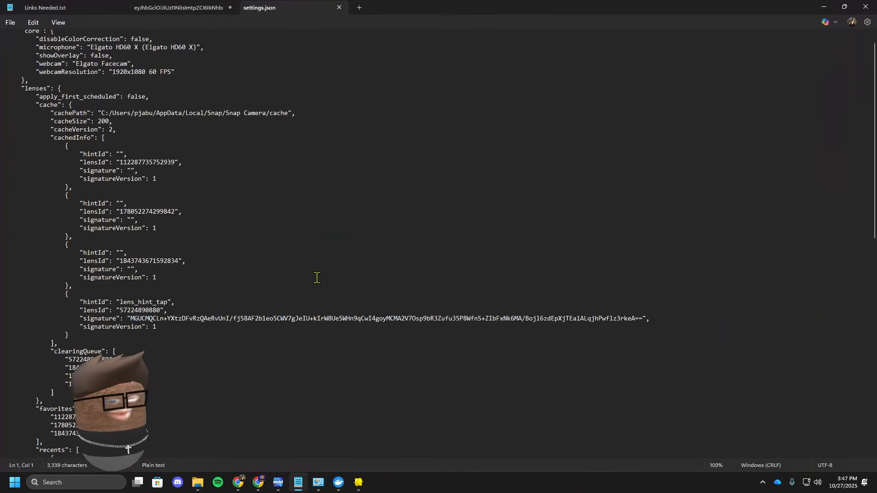
{"action": "scroll", "coordinate": [207, 260], "scroll_direction": "down", "scroll_amount": 9}
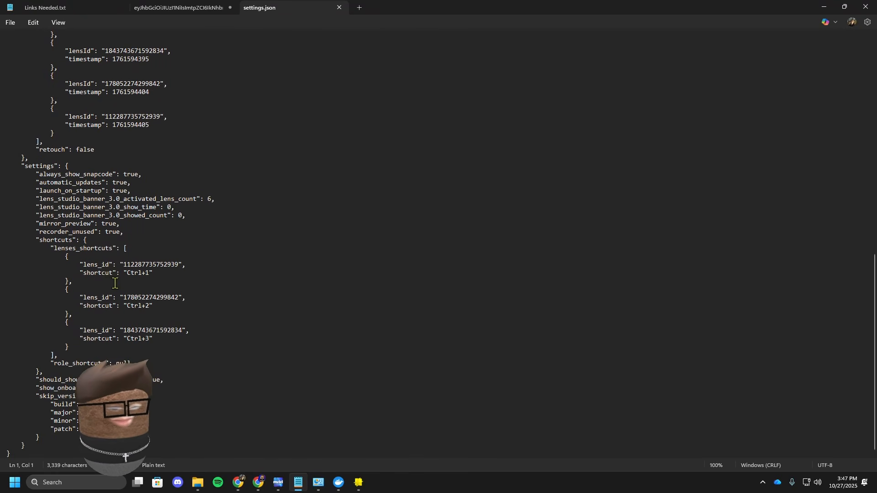
{"action": "left_click", "coordinate": [141, 275]}
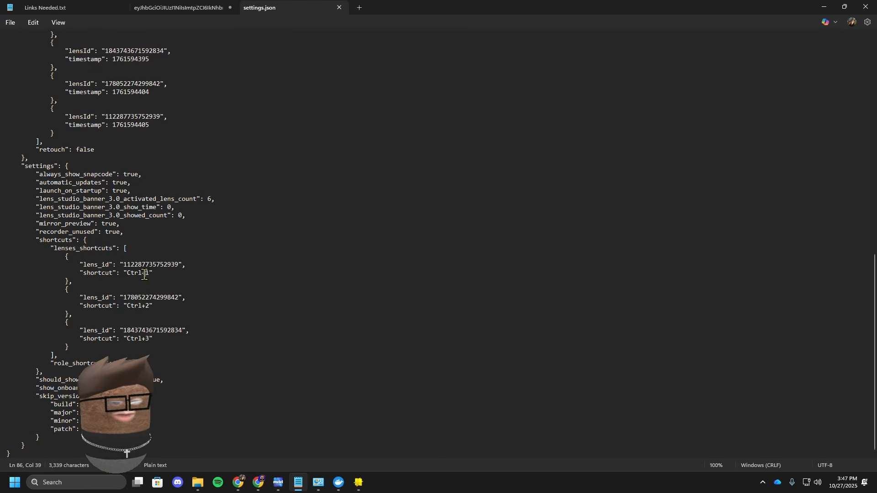
{"action": "key", "text": "BackSpace"}
{"action": "key", "text": "BackSpace"}
{"action": "key", "text": "BackSpace"}
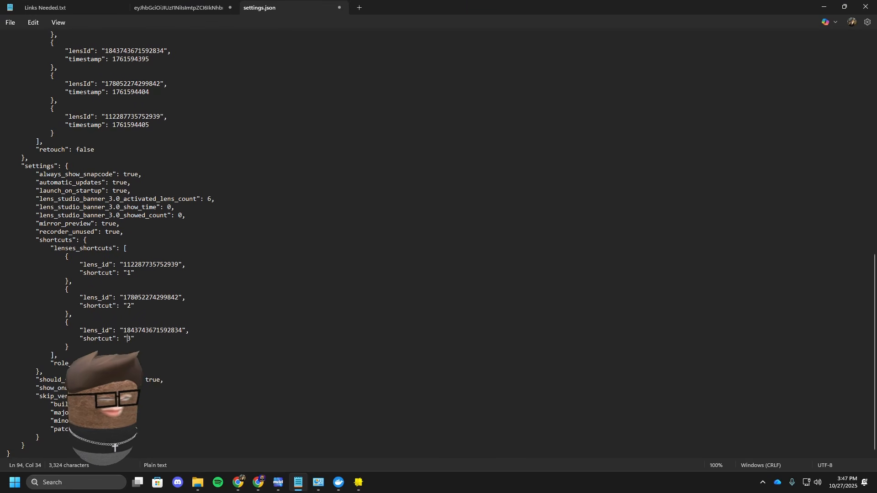
{"action": "key", "text": "Right"}
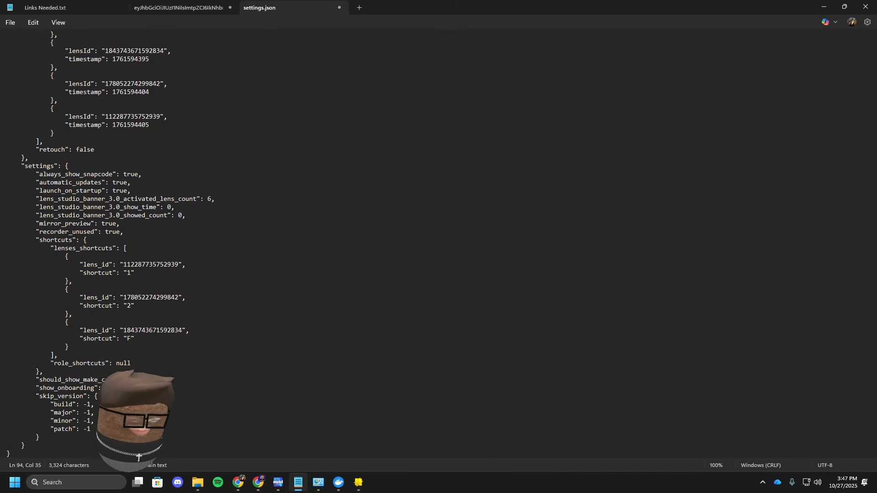
{"action": "type", "text": "4"}
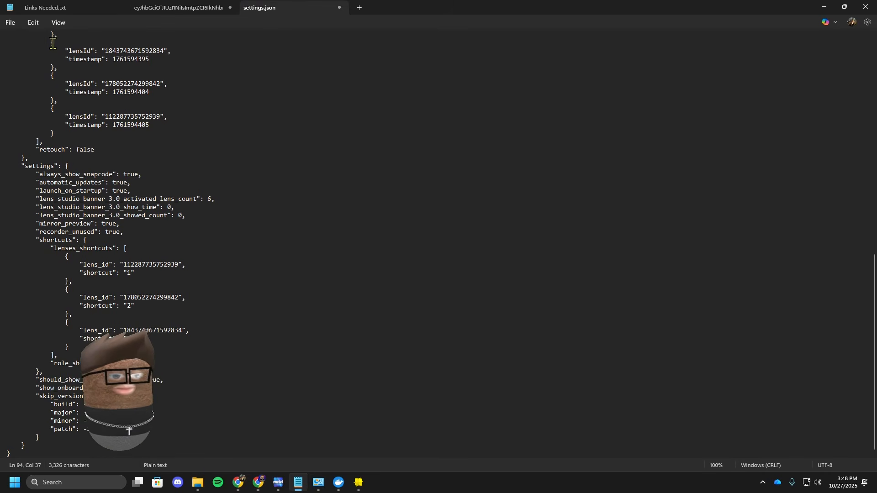
Step: Save and close settings.json, and minimize Notepad and File Explorer
{"action": "left_click", "coordinate": [10, 23]}
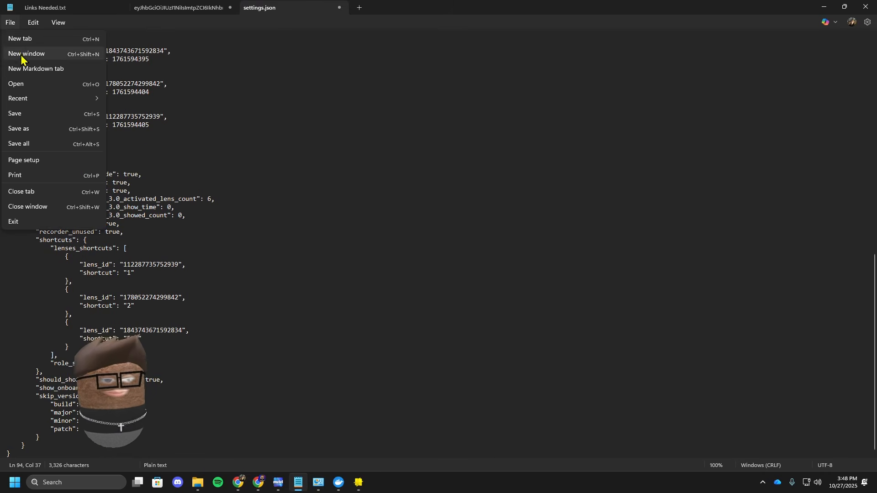
{"action": "left_click", "coordinate": [40, 113]}
{"action": "left_click", "coordinate": [866, 7]}
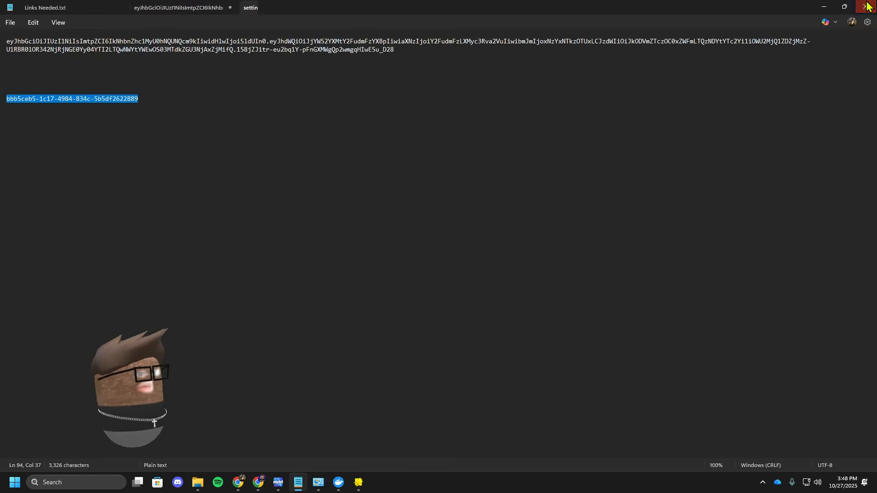
{"action": "left_click", "coordinate": [514, 263]}
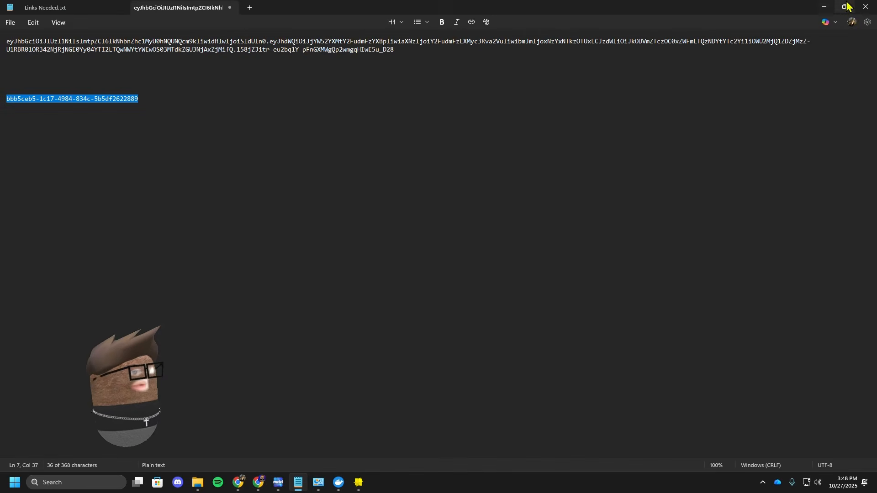
{"action": "left_click", "coordinate": [823, 6]}
{"action": "left_click", "coordinate": [665, 54]}
Step: Relaunch Snap Camera from the desktop, review the favorite lenses' hotkeys and close the hotkeys view
{"action": "double_click", "coordinate": [169, 283]}
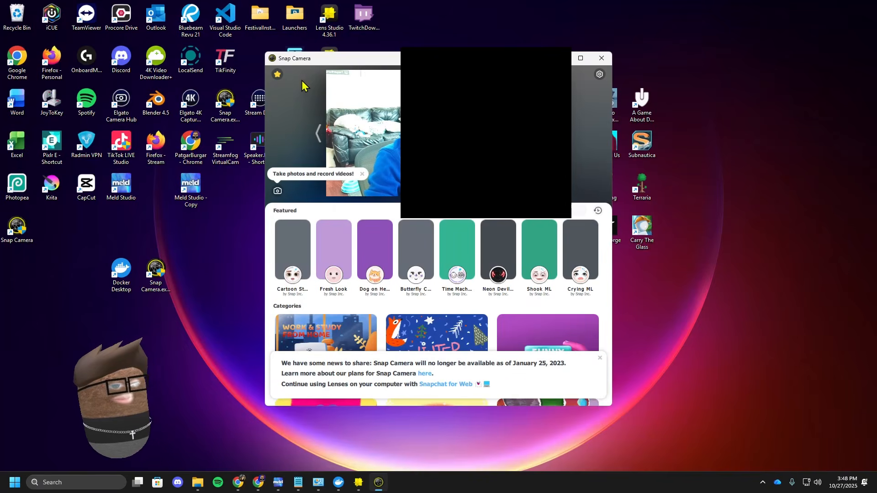
{"action": "left_click", "coordinate": [279, 76]}
{"action": "left_click", "coordinate": [386, 74]}
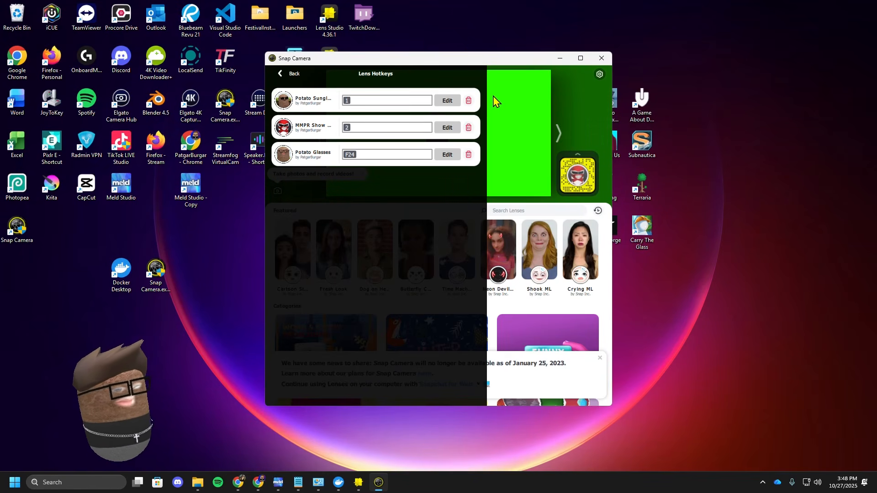
{"action": "left_click", "coordinate": [569, 91]}
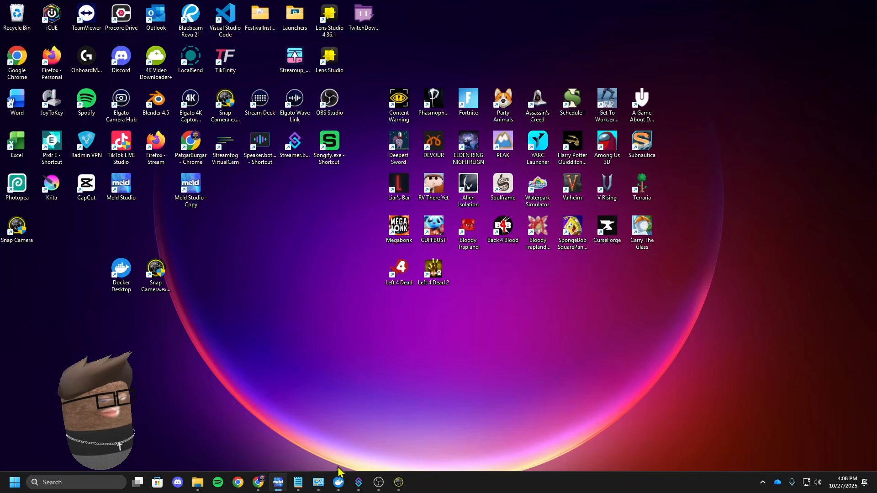
Step: Open the Streamer.bot-x64-1.0.1 folder in Downloads and locate Streamer.bot.exe
{"action": "left_click", "coordinate": [197, 482]}
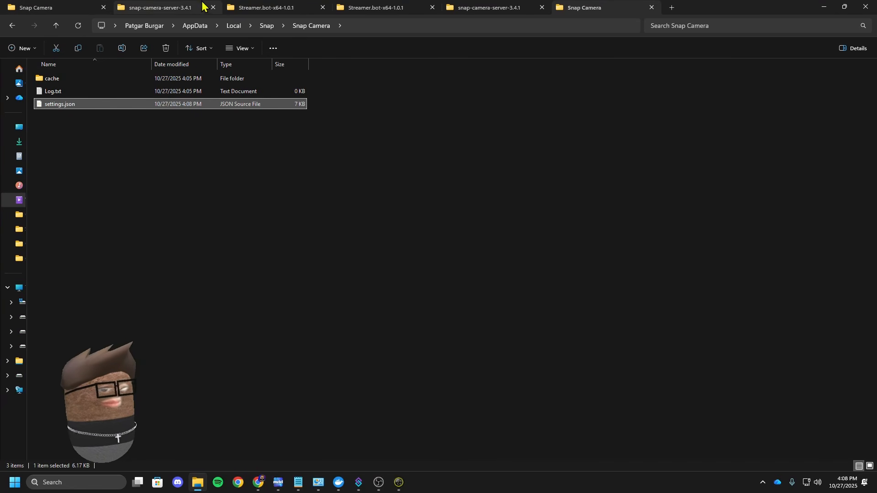
{"action": "left_click", "coordinate": [20, 143]}
{"action": "left_click", "coordinate": [394, 104]}
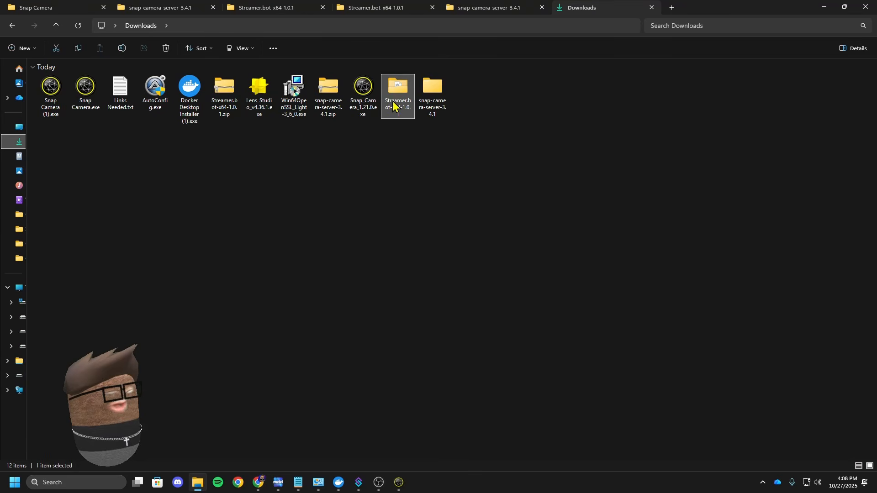
{"action": "double_click", "coordinate": [389, 97]}
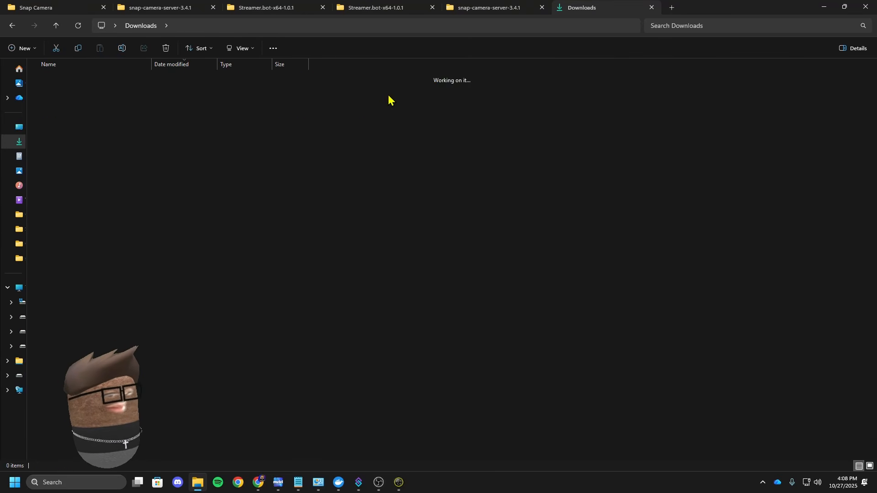
{"action": "scroll", "coordinate": [73, 214], "scroll_direction": "down", "scroll_amount": 6}
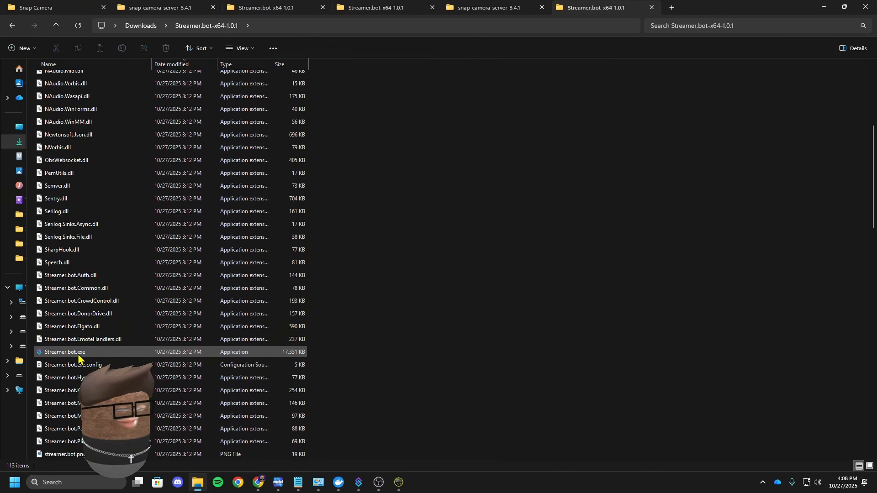
Step: Switch to Streamer.bot and delete the OutFit Change Potato action, confirming the removal
{"action": "left_click", "coordinate": [356, 483]}
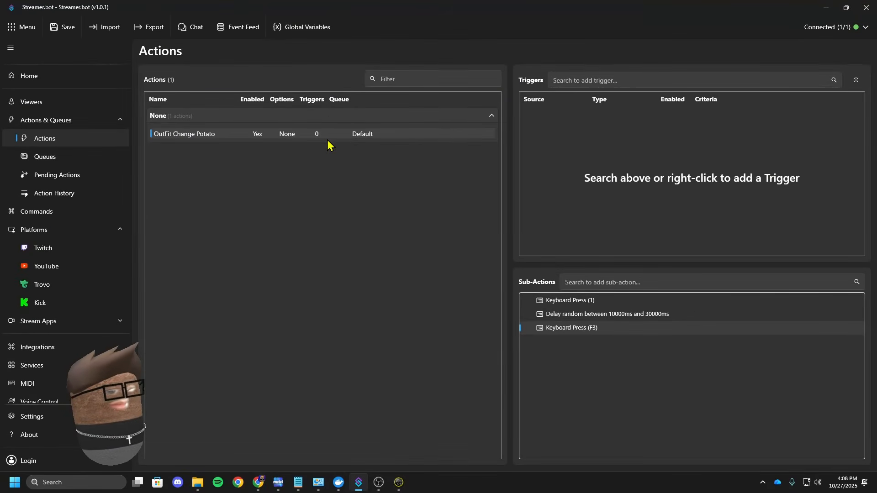
{"action": "key", "text": "Delete"}
{"action": "left_click", "coordinate": [463, 253]}
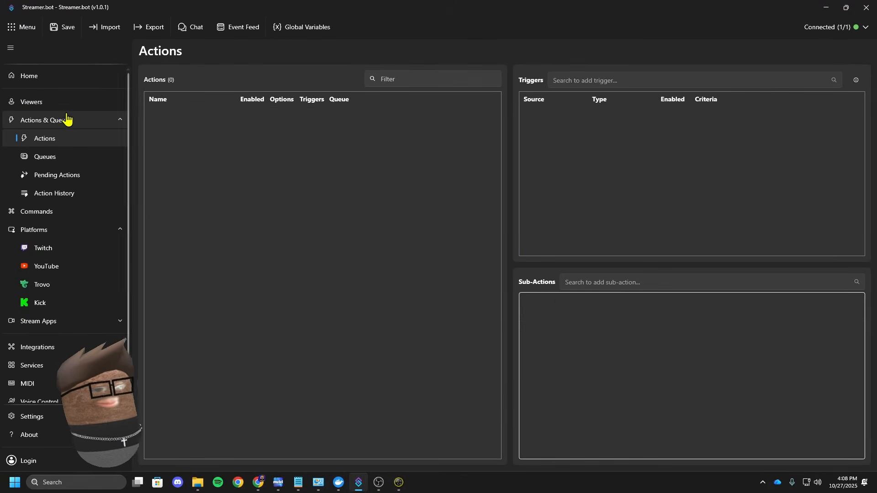
Step: Look through the Twitch channel point rewards and the account connections on the Twitch platform page
{"action": "left_click", "coordinate": [41, 250]}
{"action": "left_click", "coordinate": [233, 80]}
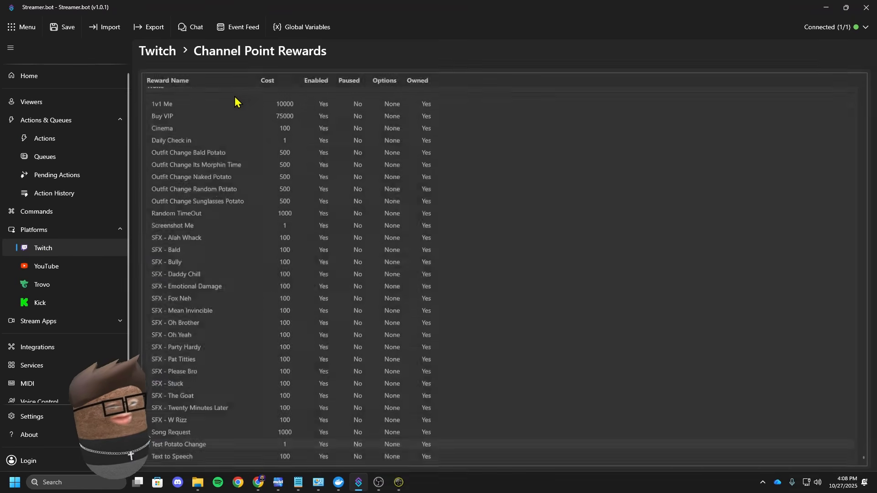
{"action": "left_click", "coordinate": [55, 250]}
{"action": "scroll", "coordinate": [196, 254], "scroll_direction": "down", "scroll_amount": 1}
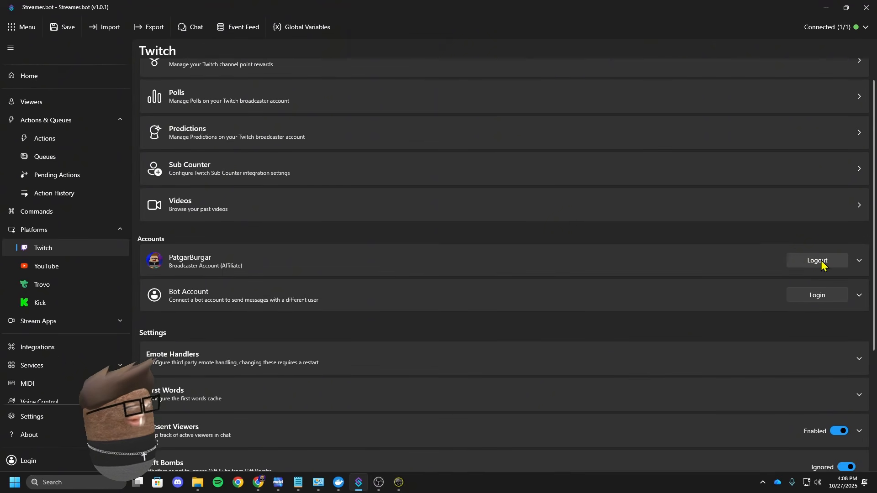
Step: Look at the YouTube platform page and open the list of actions
{"action": "left_click", "coordinate": [72, 267]}
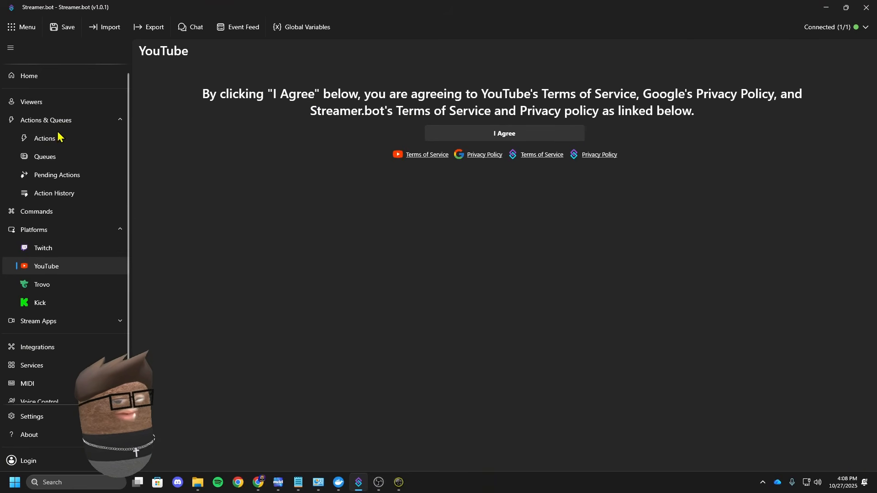
{"action": "left_click", "coordinate": [44, 145]}
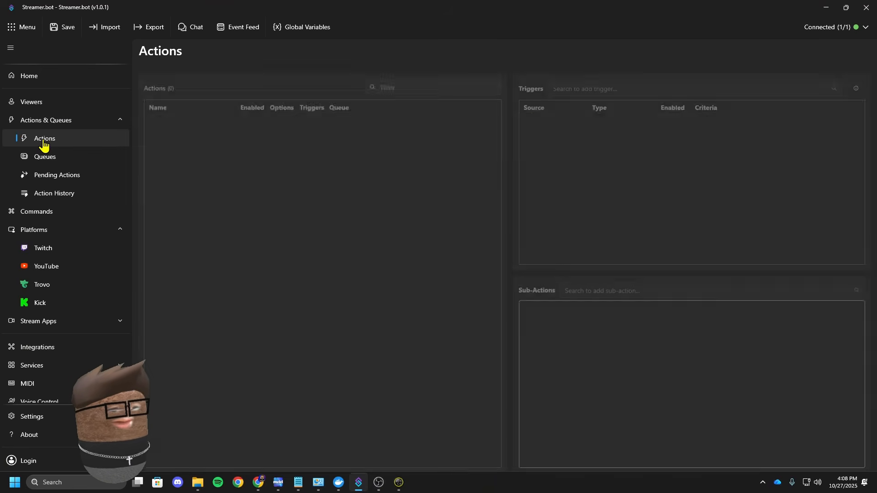
{"action": "right_click", "coordinate": [196, 167]}
{"action": "left_click", "coordinate": [211, 176]}
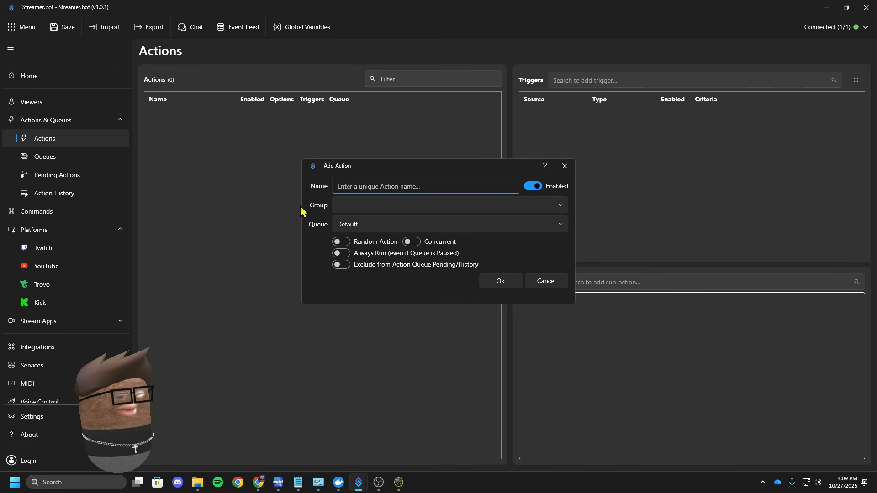
{"action": "left_click", "coordinate": [565, 166]}
Step: Add a new enabled action named OutFit Change 1 in the Default queue
{"action": "right_click", "coordinate": [298, 185]}
{"action": "left_click", "coordinate": [334, 191]}
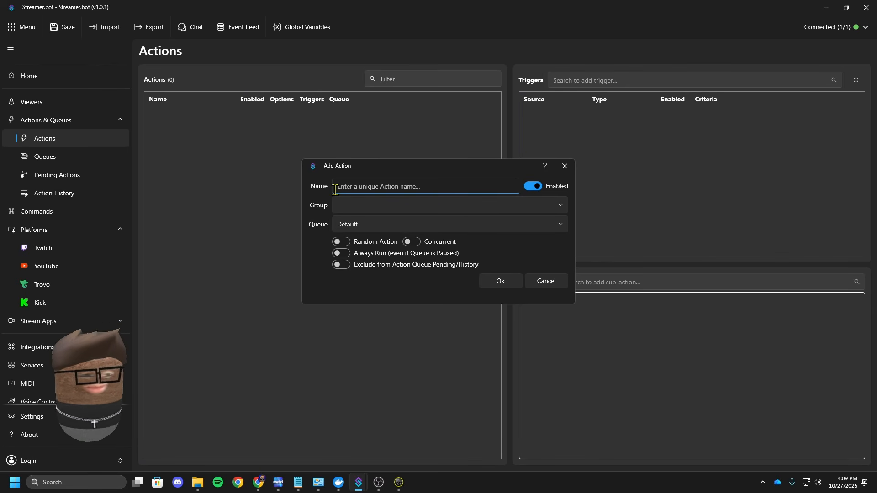
{"action": "type", "text": "O"}
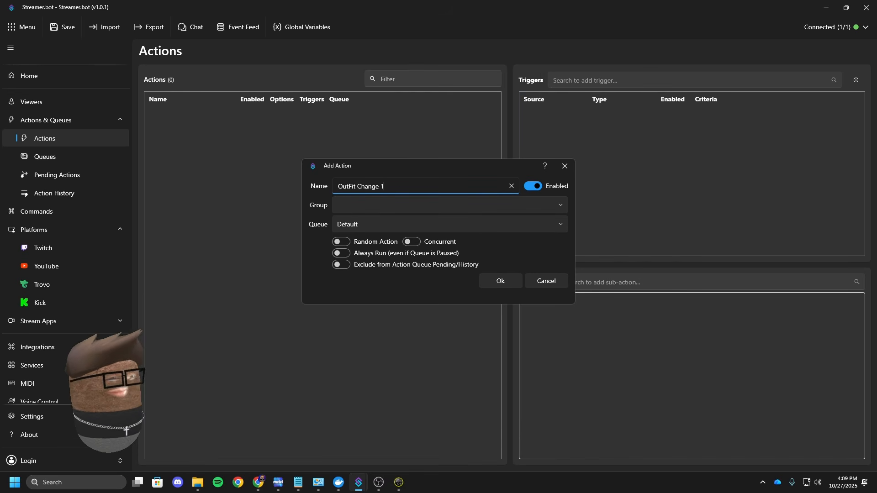
{"action": "type", "text": "utFit Change 1"}
{"action": "key", "text": "Return"}
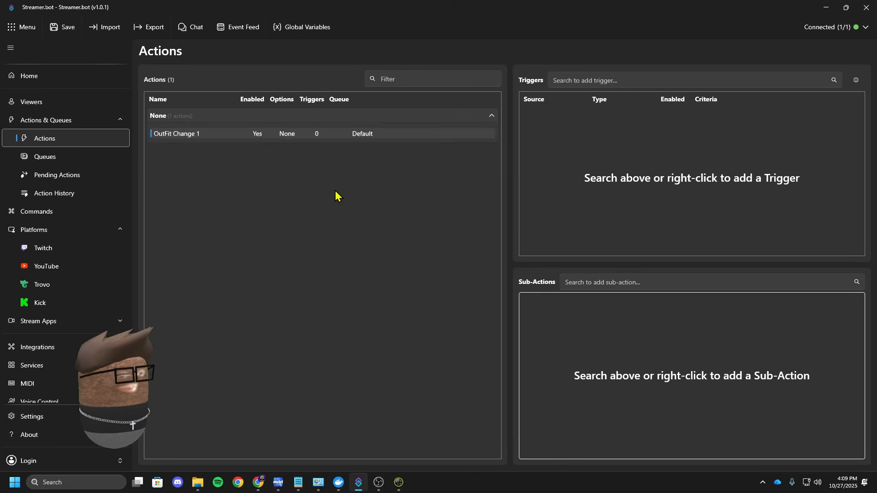
Step: Open the list of action queues and select the Outfit Changes queue
{"action": "left_click", "coordinate": [93, 160]}
{"action": "left_click", "coordinate": [174, 107]}
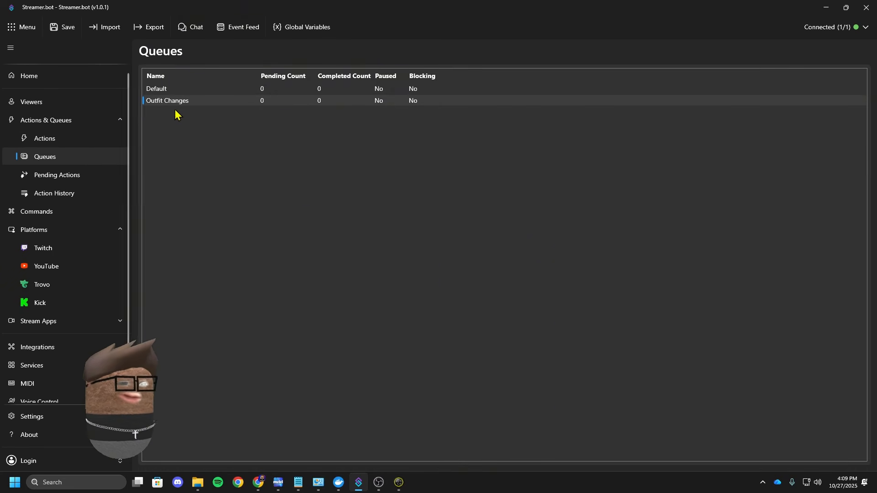
{"action": "right_click", "coordinate": [178, 132]}
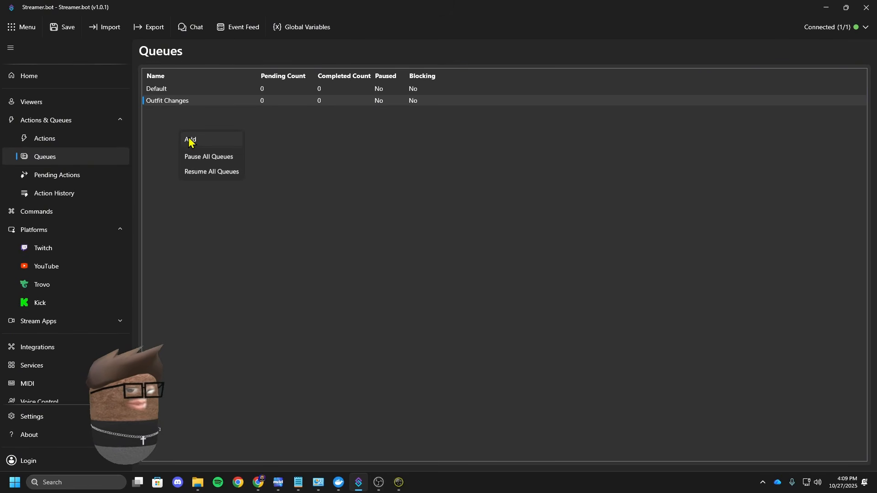
{"action": "left_click", "coordinate": [189, 142]}
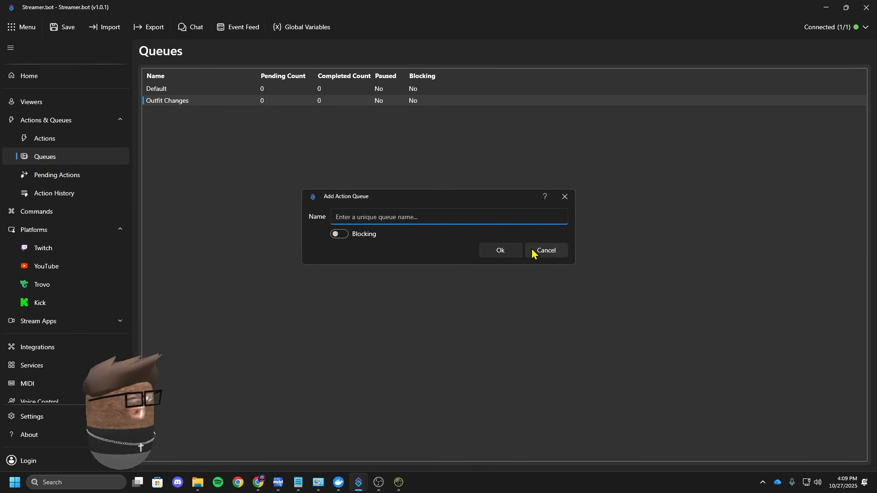
{"action": "left_click", "coordinate": [352, 239]}
{"action": "left_click", "coordinate": [539, 258]}
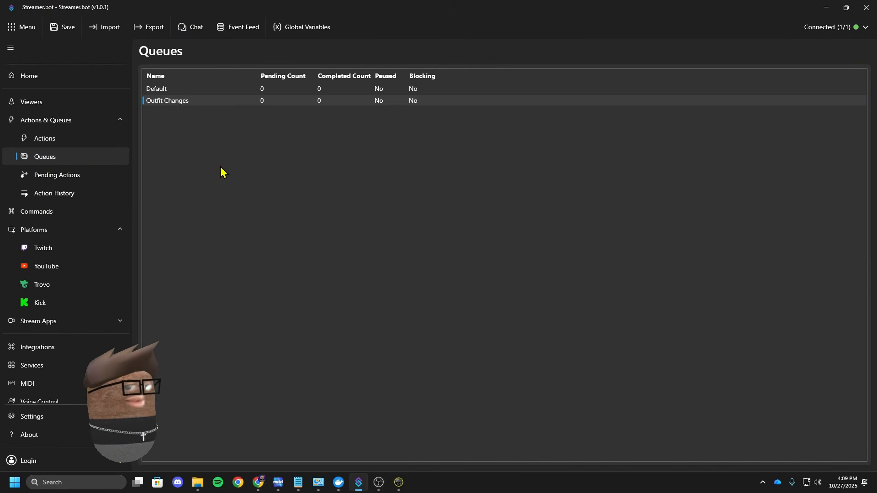
Step: Make the existing Outfit Changes queue blocking and save the configuration
{"action": "right_click", "coordinate": [209, 103]}
{"action": "left_click", "coordinate": [221, 172]}
{"action": "left_click", "coordinate": [68, 28]}
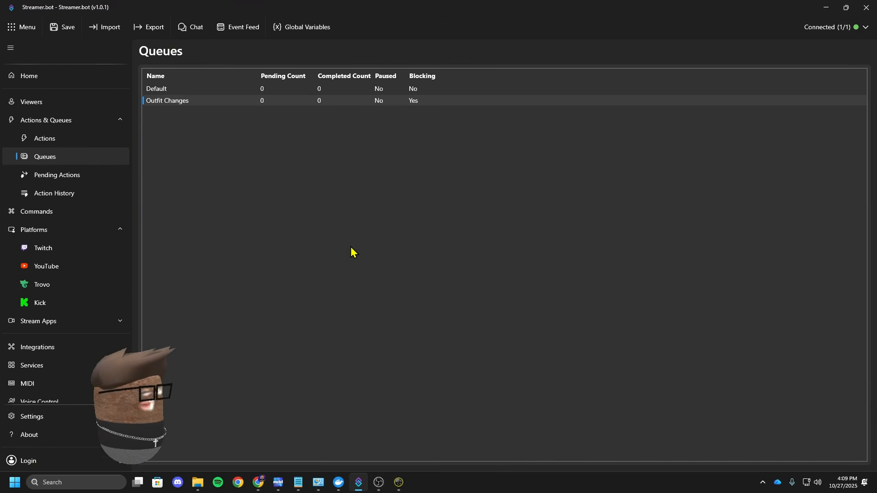
Step: Assign the OutFit Change 1 action to the Outfit Changes queue
{"action": "left_click", "coordinate": [65, 145]}
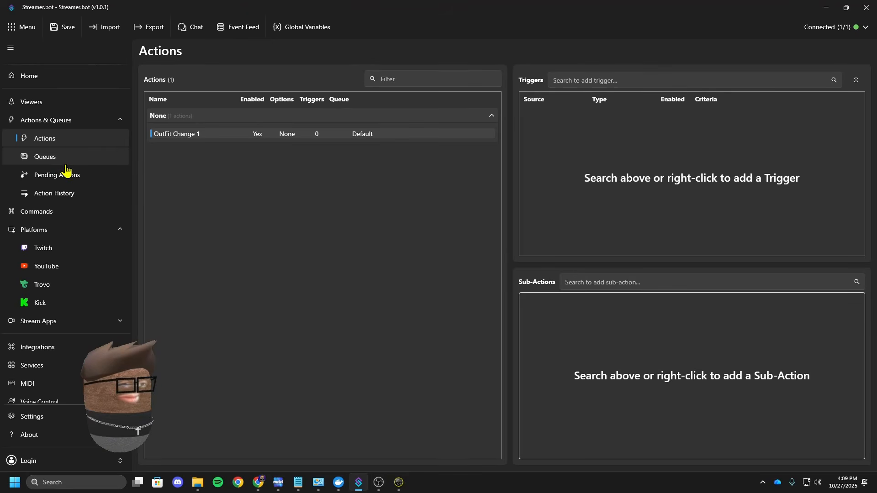
{"action": "double_click", "coordinate": [199, 135]}
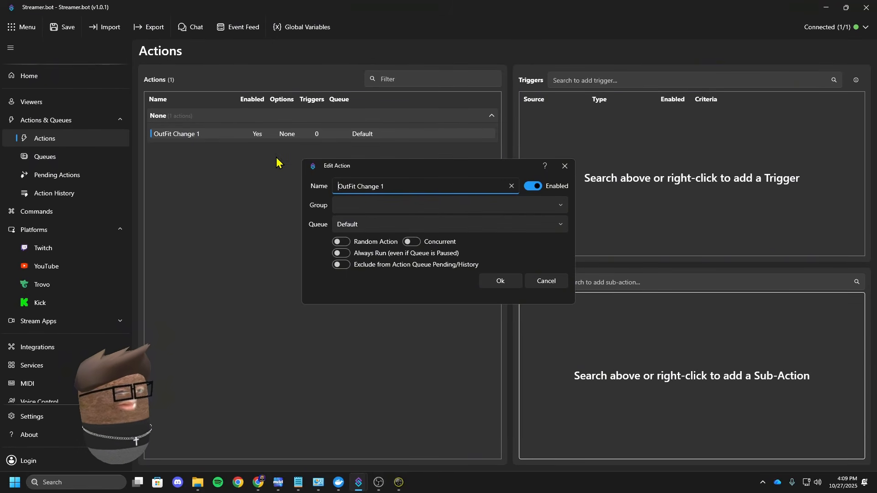
{"action": "left_click", "coordinate": [360, 226]}
{"action": "left_click", "coordinate": [368, 264]}
{"action": "left_click", "coordinate": [498, 281]}
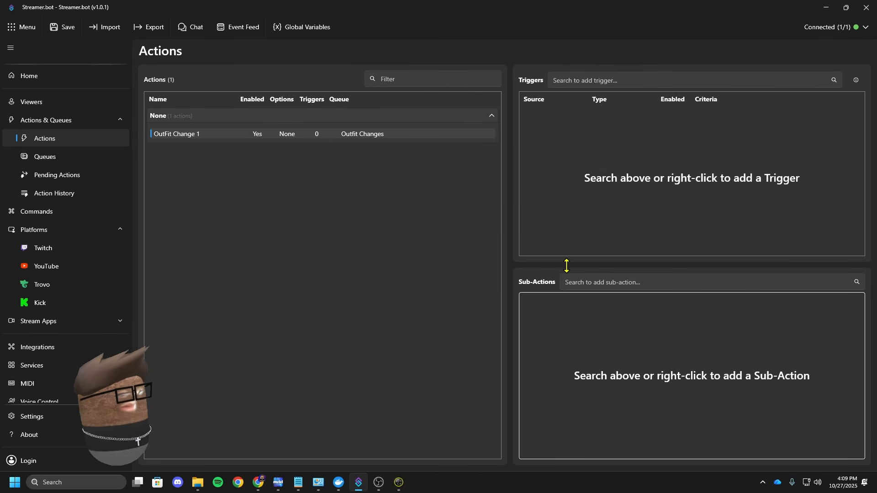
Step: Enlarge the sub-actions area and start adding a Keyboard Press system sub-action to OutFit Change 1
{"action": "left_click_drag", "start_coordinate": [567, 265], "coordinate": [563, 182]}
{"action": "right_click", "coordinate": [564, 296]}
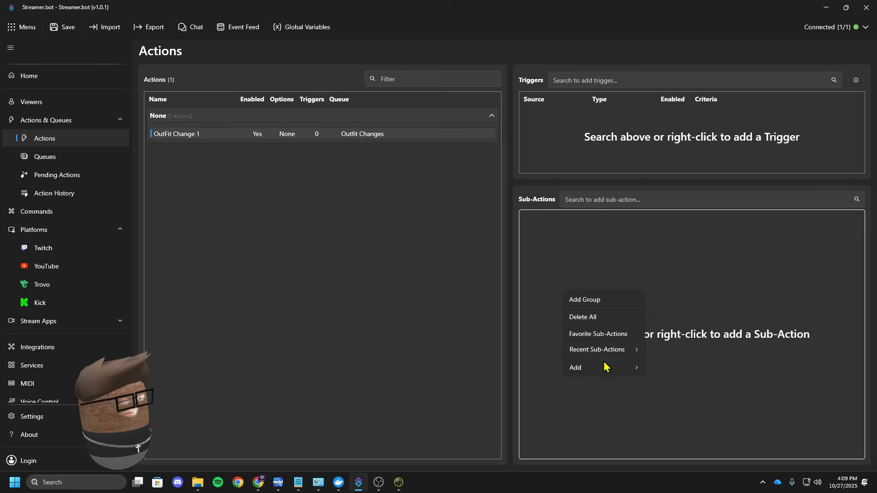
{"action": "mouse_move", "coordinate": [590, 370]}
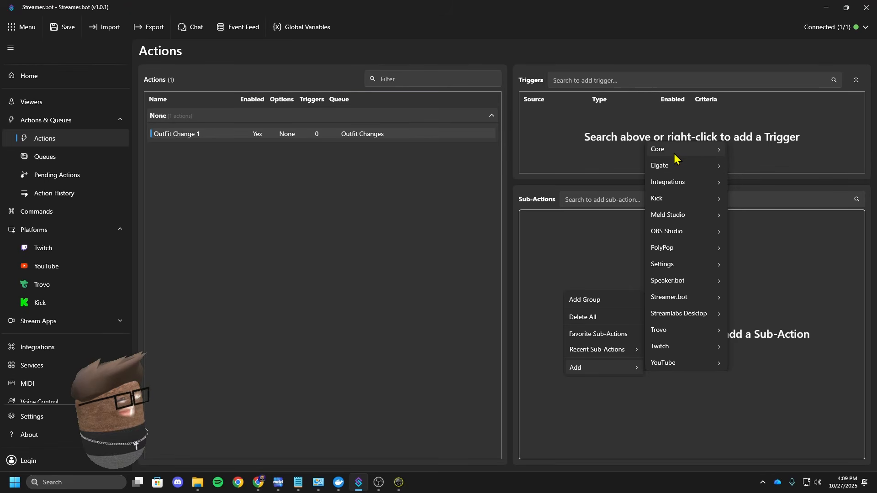
{"action": "right_click", "coordinate": [561, 259]}
{"action": "mouse_move", "coordinate": [585, 351]}
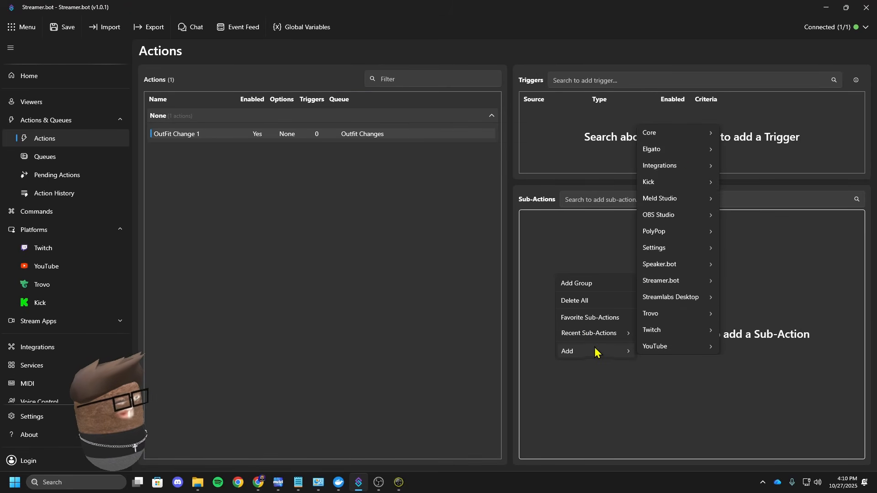
{"action": "mouse_move", "coordinate": [692, 138]}
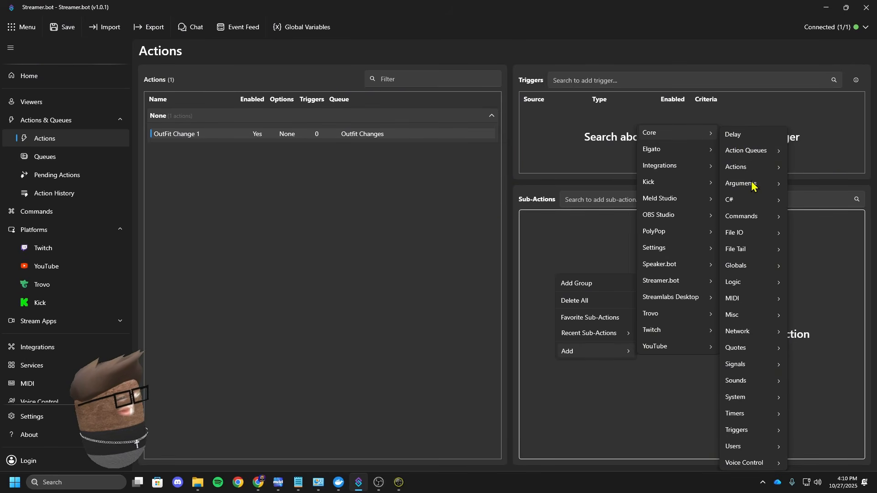
{"action": "mouse_move", "coordinate": [760, 398]}
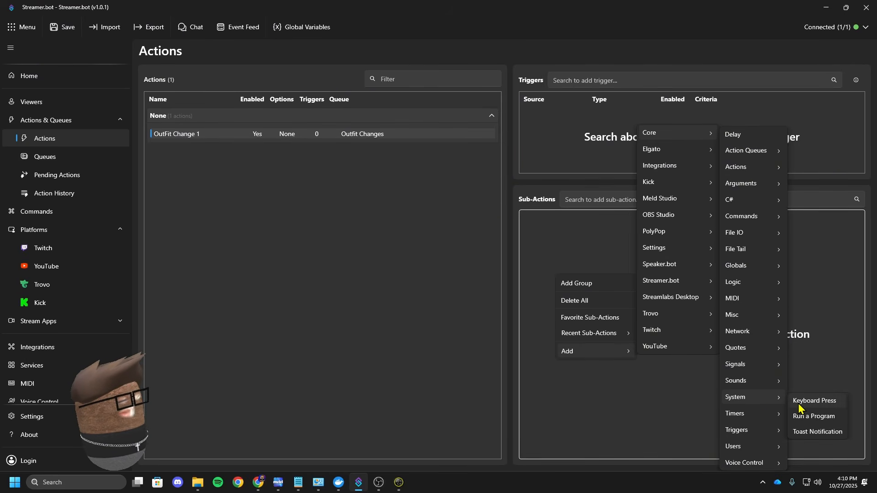
{"action": "left_click", "coordinate": [799, 406]}
Step: Switch to Snap Camera and look up the hotkeys assigned to the favorite lenses
{"action": "left_click", "coordinate": [407, 486]}
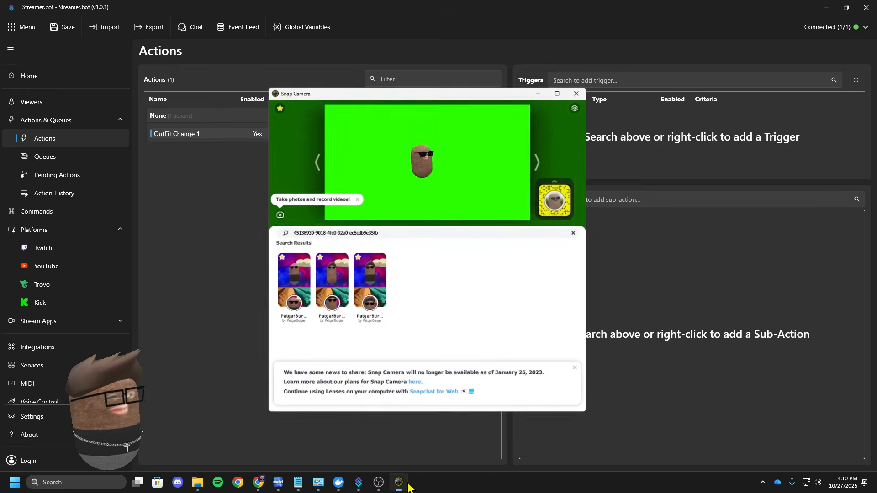
{"action": "left_click", "coordinate": [277, 80]}
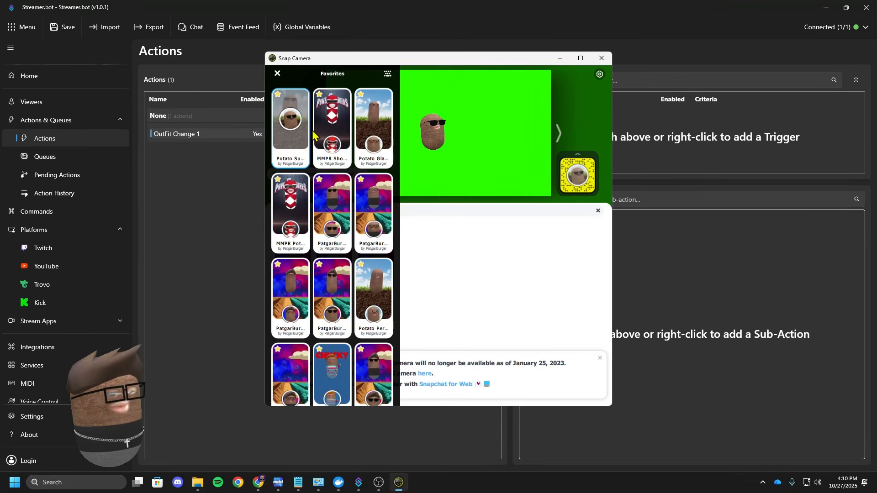
{"action": "left_click", "coordinate": [387, 74]}
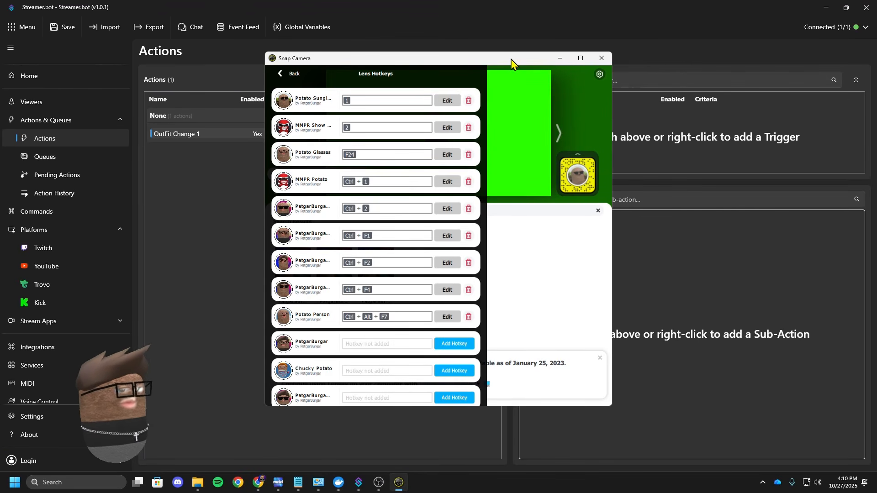
{"action": "left_click", "coordinate": [559, 58]}
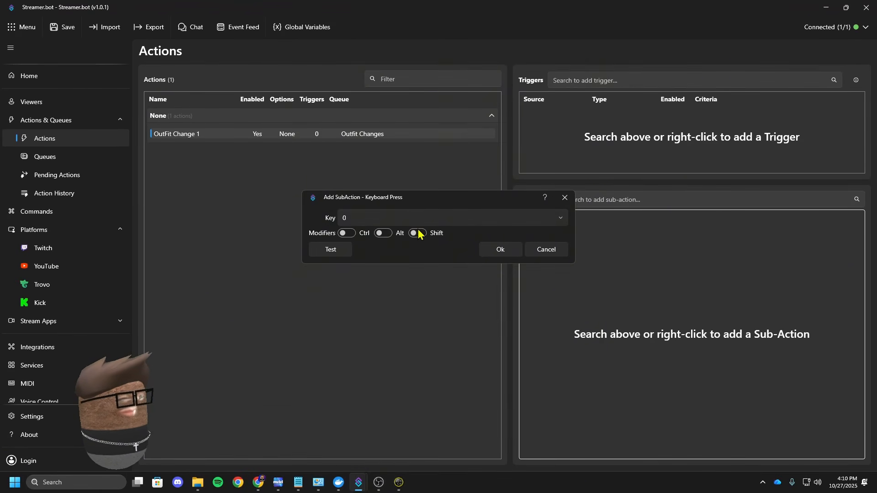
Step: Set the key of the new Keyboard Press sub-action to F24 without modifiers
{"action": "left_click", "coordinate": [379, 220]}
{"action": "scroll", "coordinate": [364, 324], "scroll_direction": "down", "scroll_amount": 15}
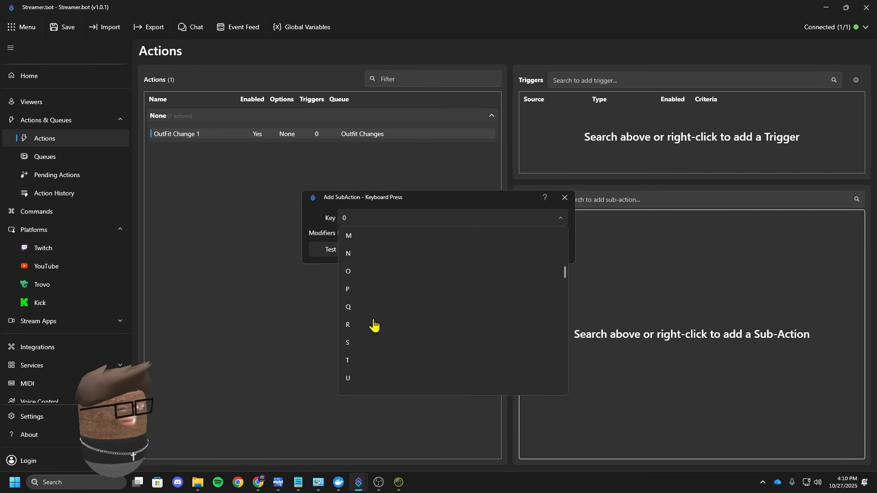
{"action": "scroll", "coordinate": [372, 329], "scroll_direction": "down", "scroll_amount": 5}
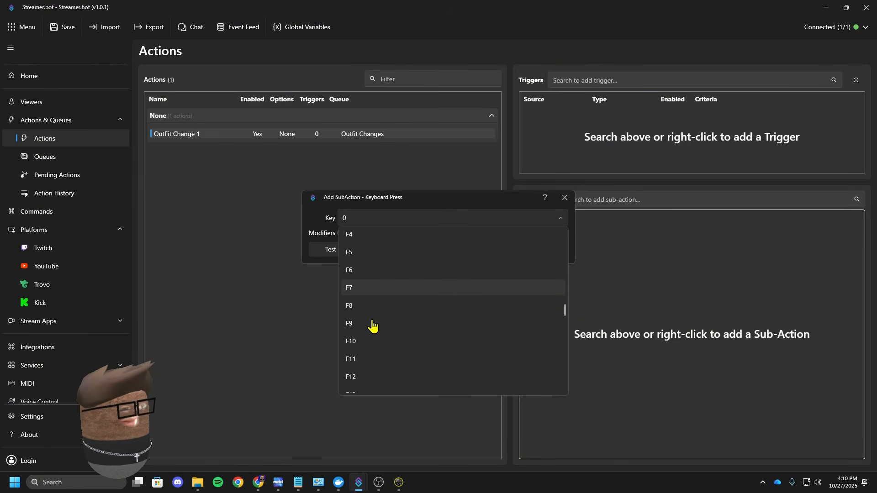
{"action": "scroll", "coordinate": [370, 338], "scroll_direction": "down", "scroll_amount": 2}
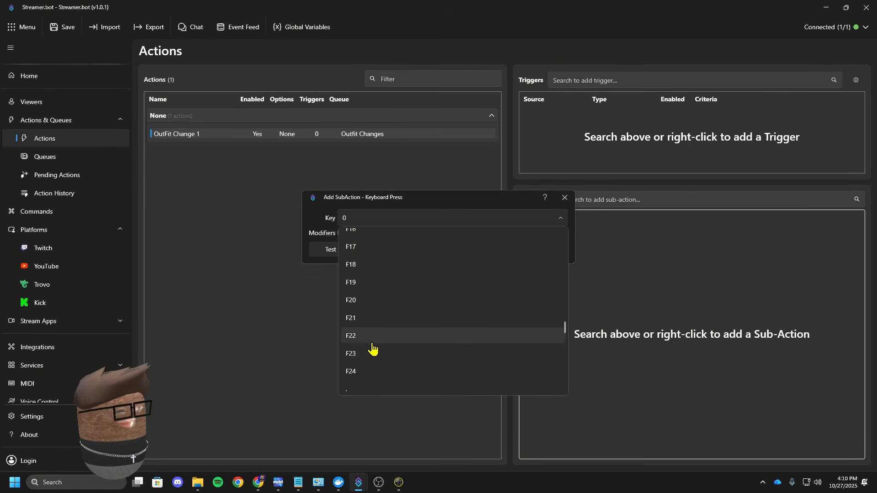
{"action": "left_click", "coordinate": [367, 367]}
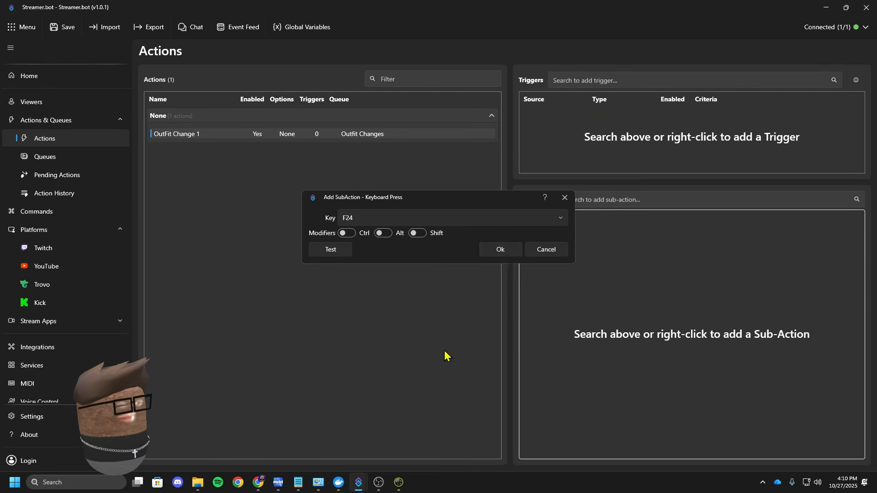
Step: Switch to Snap Camera, return from the lens hotkeys to the favorites, and reposition its window to view the active lens
{"action": "left_click", "coordinate": [399, 483]}
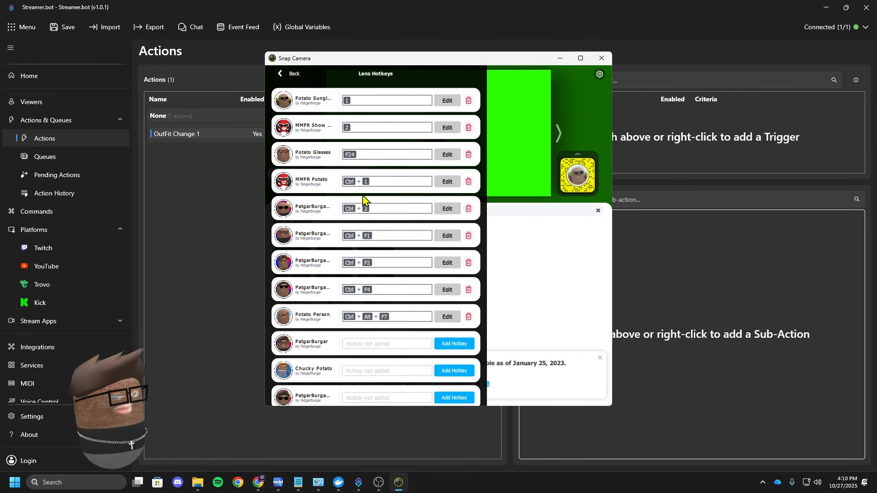
{"action": "left_click", "coordinate": [289, 74]}
{"action": "left_click_drag", "start_coordinate": [390, 59], "coordinate": [149, 45]}
{"action": "left_click", "coordinate": [472, 188]}
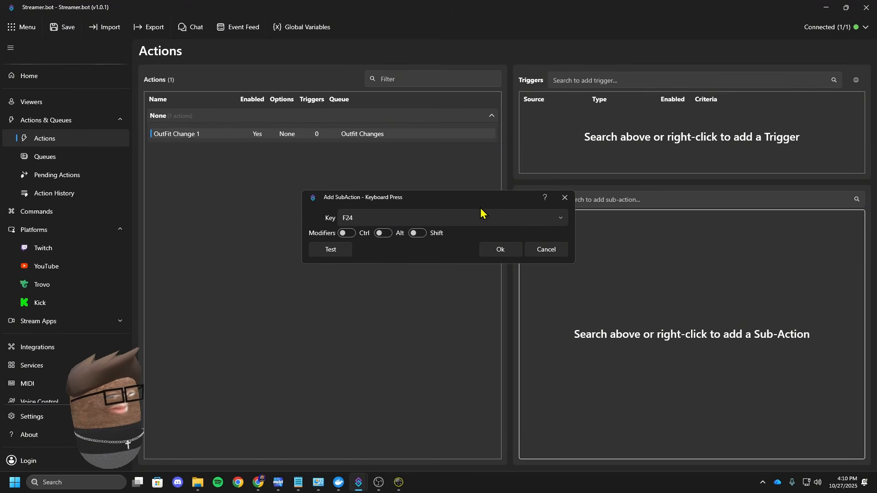
{"action": "left_click", "coordinate": [398, 483]}
{"action": "left_click_drag", "start_coordinate": [248, 43], "coordinate": [441, 81]}
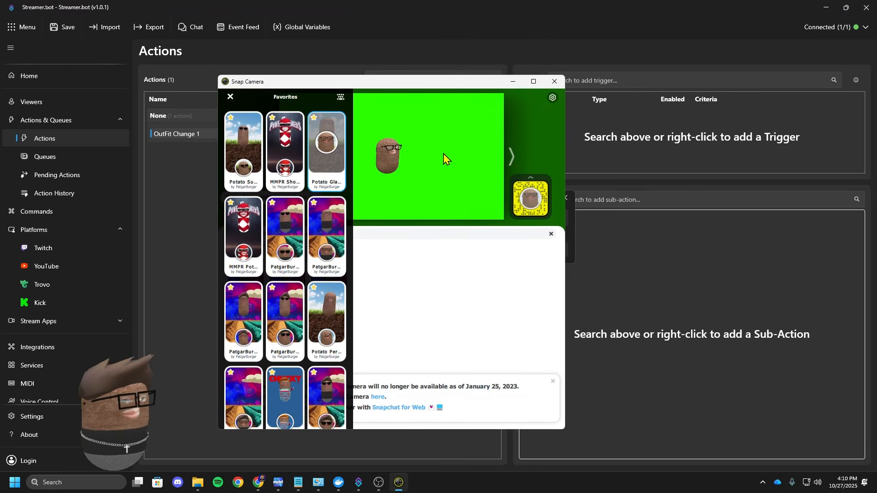
Step: Return to Streamer.bot and confirm adding the F24 Keyboard Press sub-action to OutFit Change 1
{"action": "left_click", "coordinate": [570, 240]}
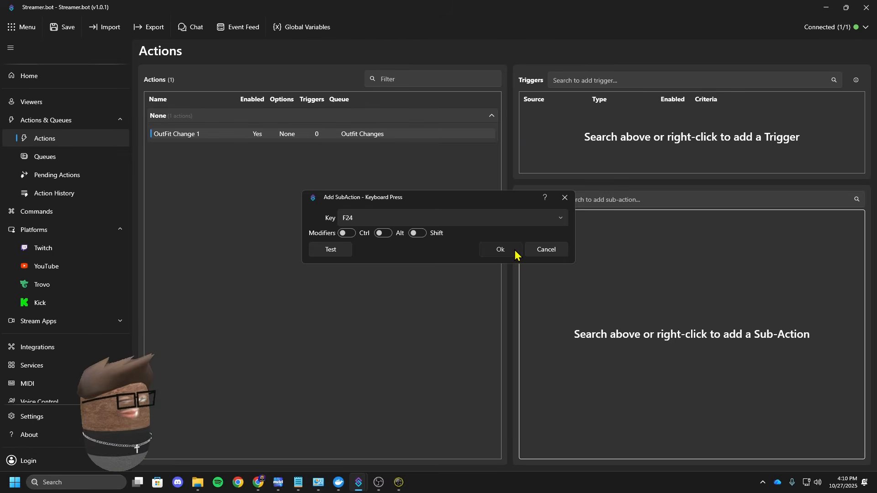
{"action": "left_click", "coordinate": [515, 251]}
{"action": "left_click", "coordinate": [562, 240]}
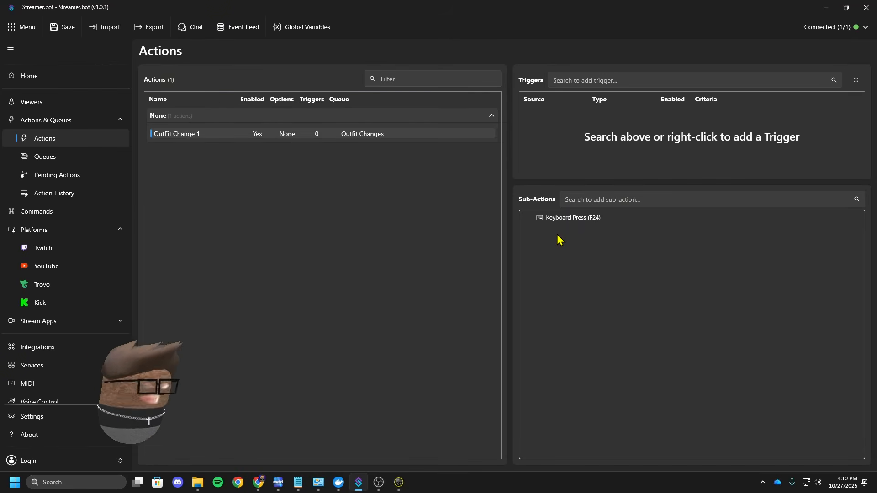
Step: Add a random Delay sub-action of 10000 to 15000 milliseconds after the F24 key press
{"action": "right_click", "coordinate": [561, 252]}
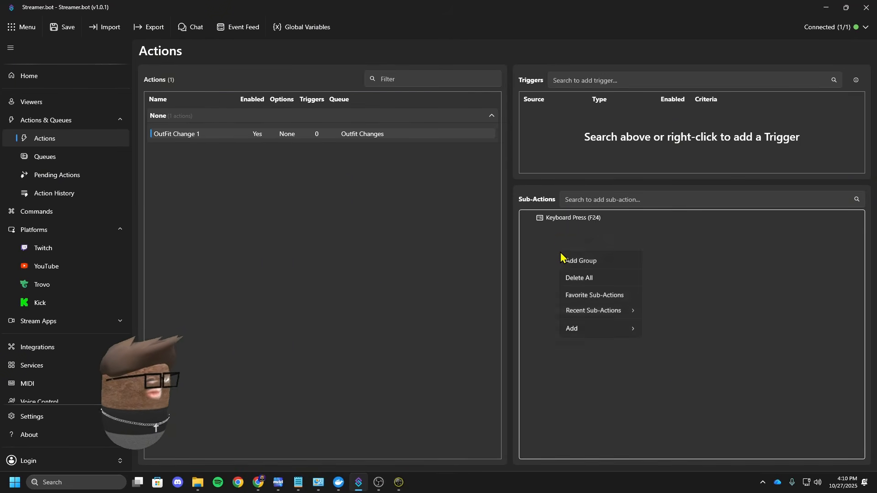
{"action": "mouse_move", "coordinate": [586, 329]}
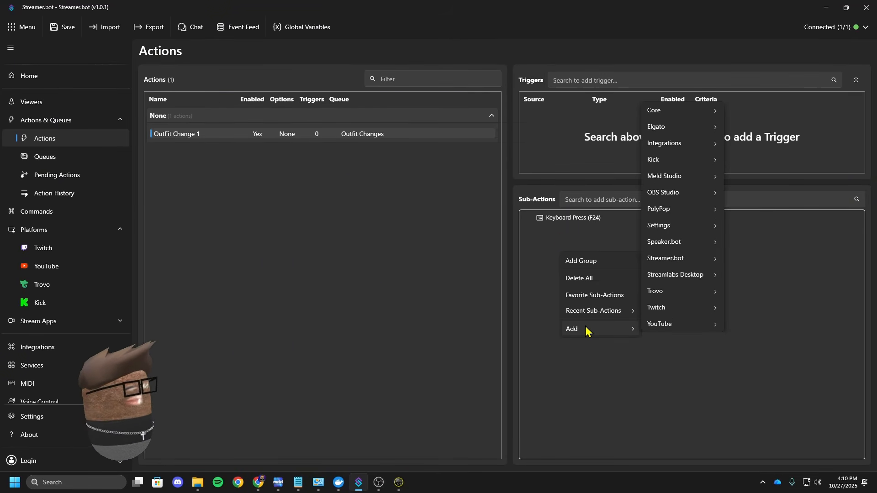
{"action": "mouse_move", "coordinate": [701, 114]}
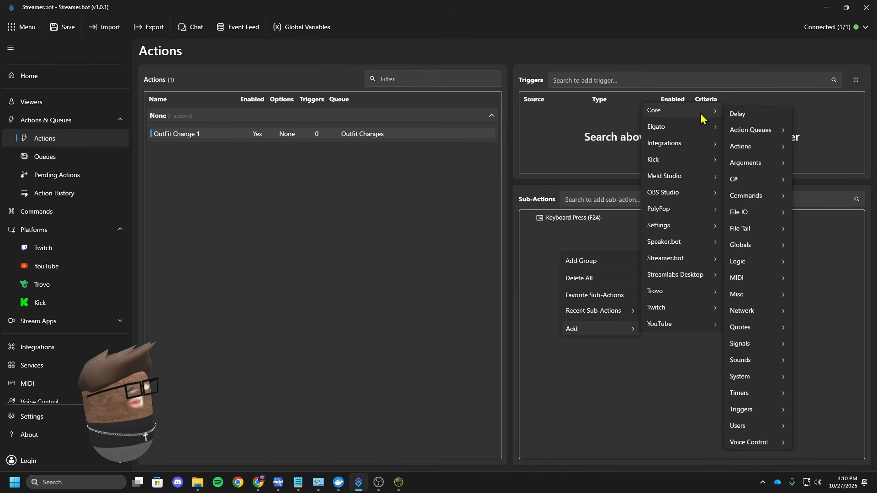
{"action": "left_click", "coordinate": [738, 114]}
{"action": "left_click", "coordinate": [338, 227]}
{"action": "left_click", "coordinate": [343, 214]}
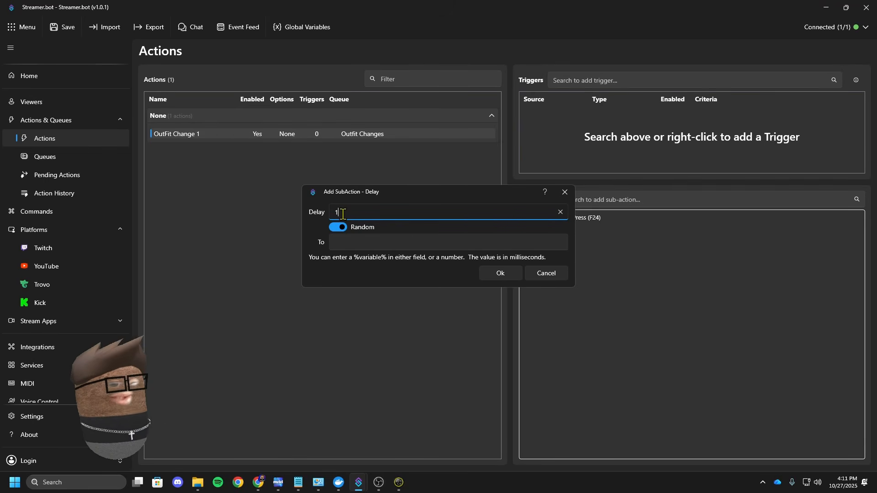
{"action": "key", "text": "BackSpace"}
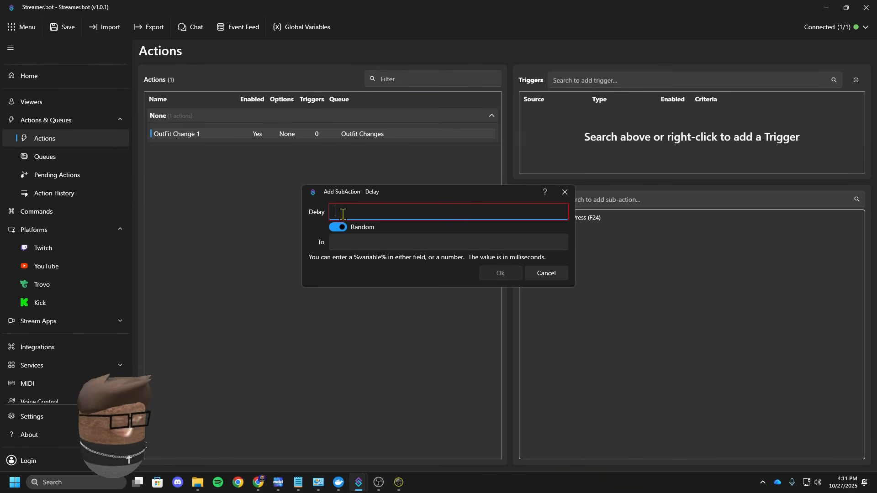
{"action": "type", "text": "10000"}
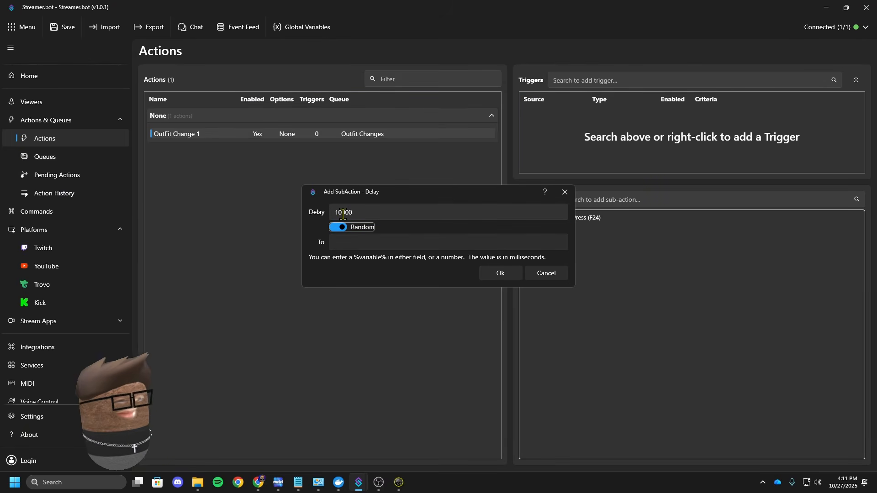
{"action": "key", "text": "Tab"}
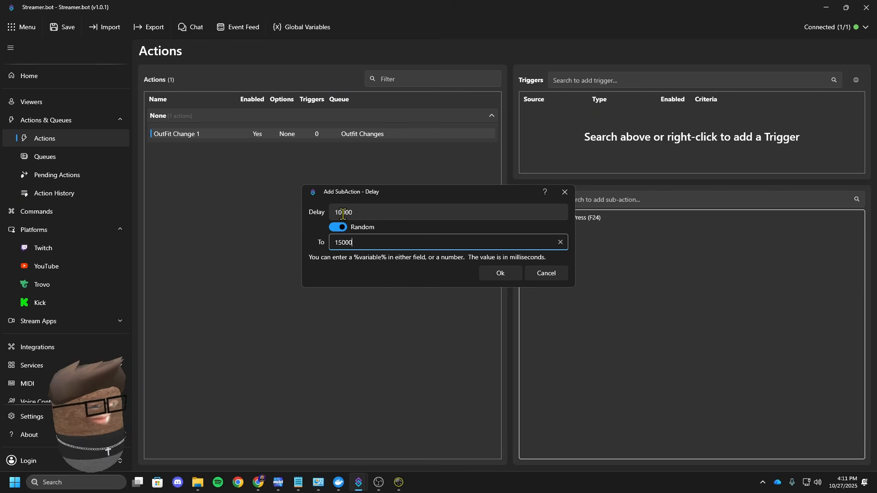
{"action": "left_click", "coordinate": [492, 273]}
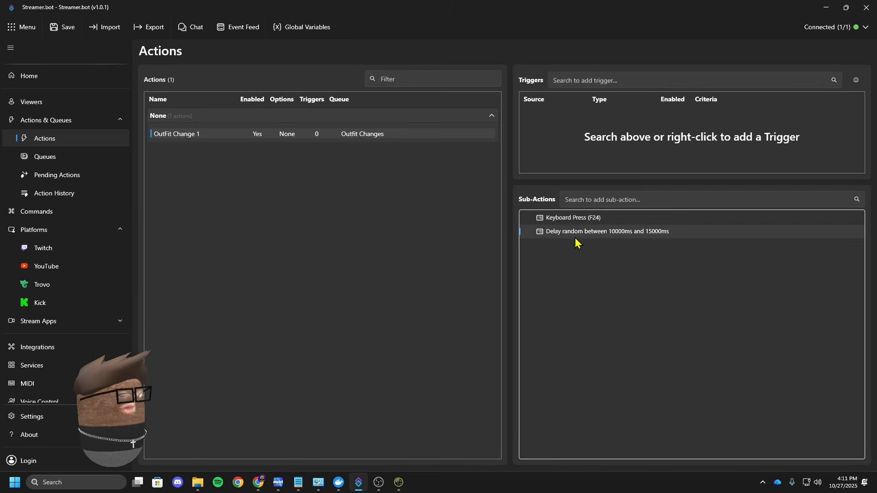
Step: Check the active lens among Snap Camera's favorites and minimize its window
{"action": "left_click", "coordinate": [398, 483]}
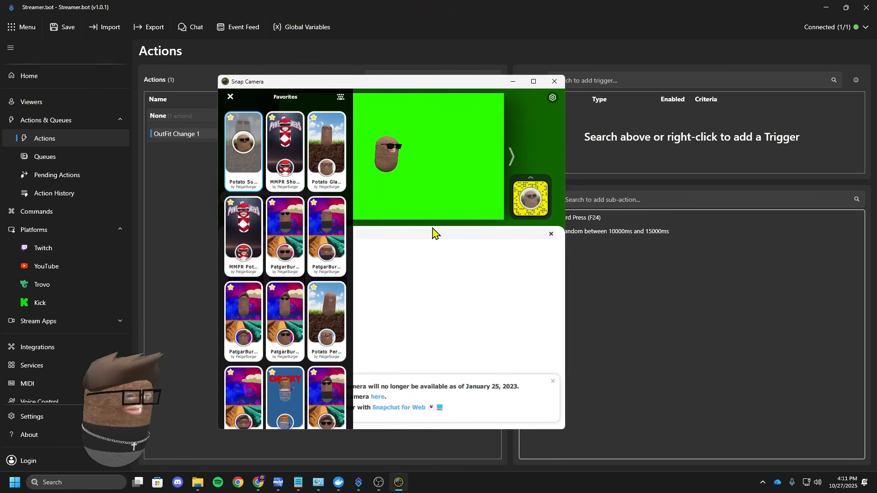
{"action": "left_click", "coordinate": [512, 82]}
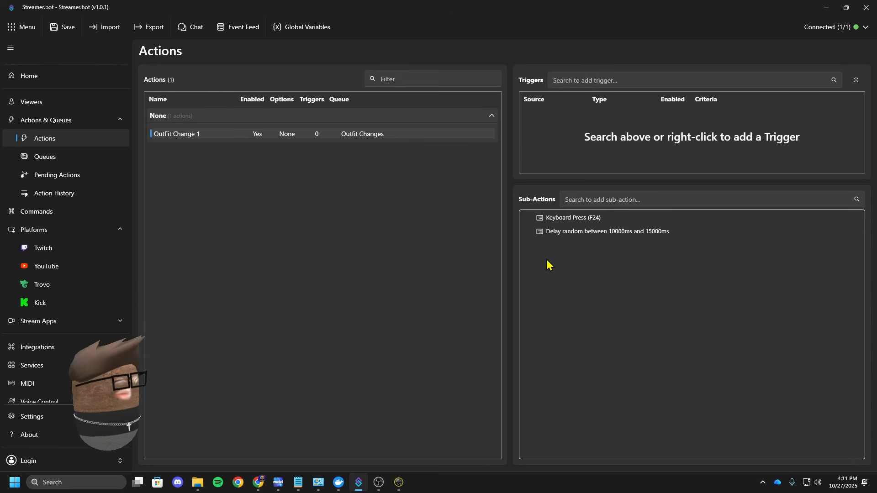
Step: Switch to Snap Camera, check the hotkey assigned to the Potato Sunglasses lens, and return to Streamer.bot
{"action": "left_click", "coordinate": [398, 483]}
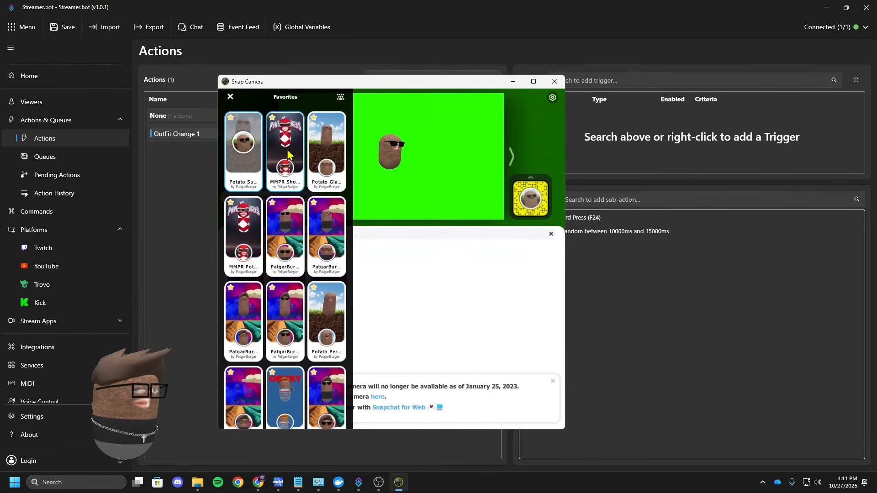
{"action": "left_click", "coordinate": [340, 97]}
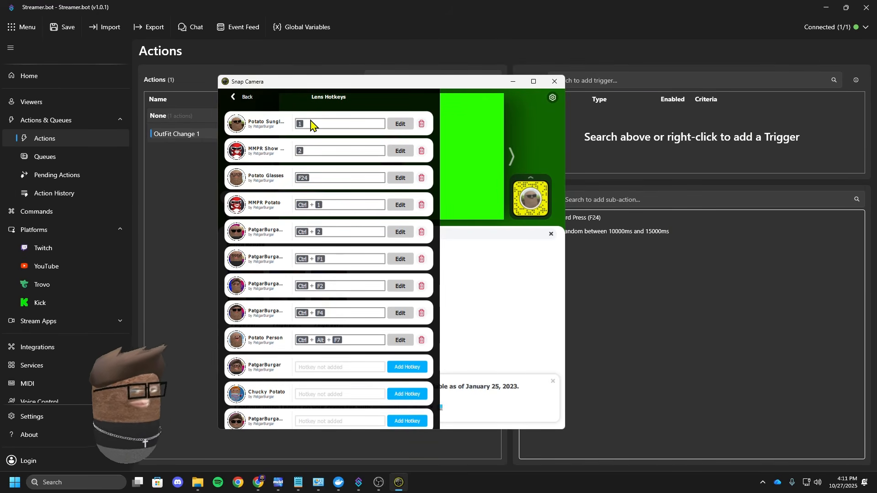
{"action": "left_click", "coordinate": [642, 278]}
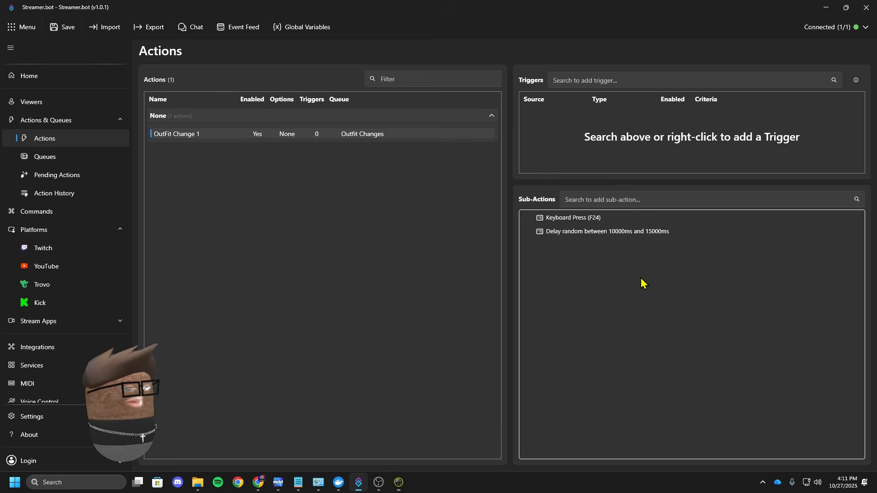
Step: Add a Keyboard Press sub-action for key 1 without modifiers after the random delay in OutFit Change 1
{"action": "right_click", "coordinate": [565, 226]}
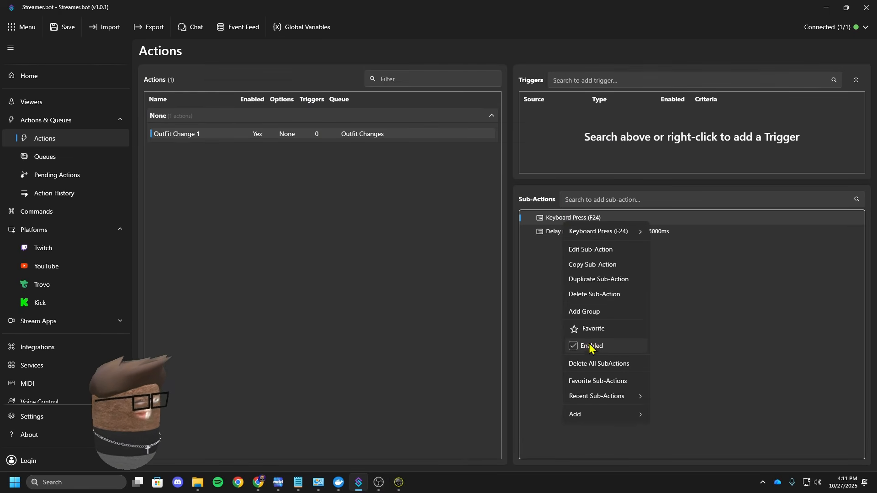
{"action": "left_click", "coordinate": [545, 267]}
{"action": "right_click", "coordinate": [544, 265]}
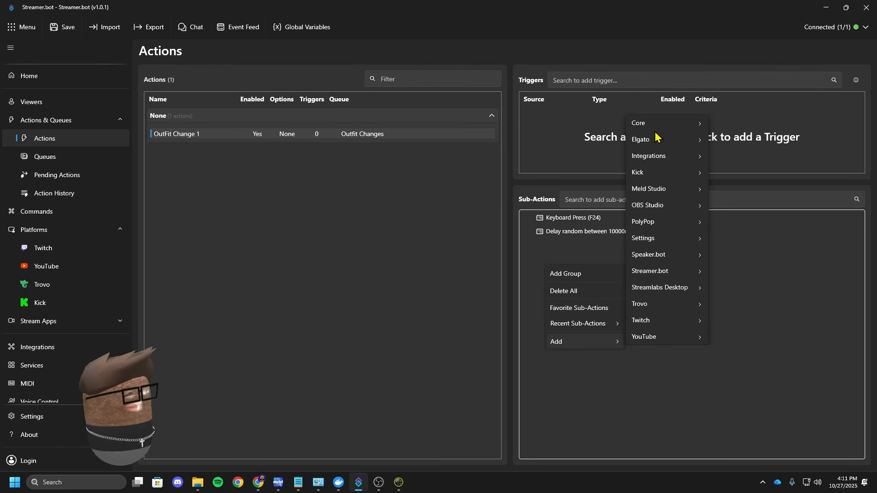
{"action": "mouse_move", "coordinate": [676, 124]}
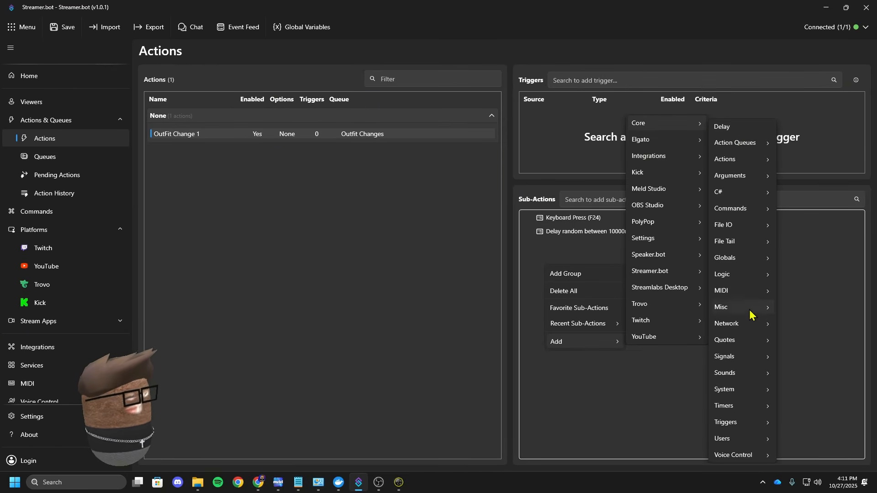
{"action": "mouse_move", "coordinate": [740, 393]}
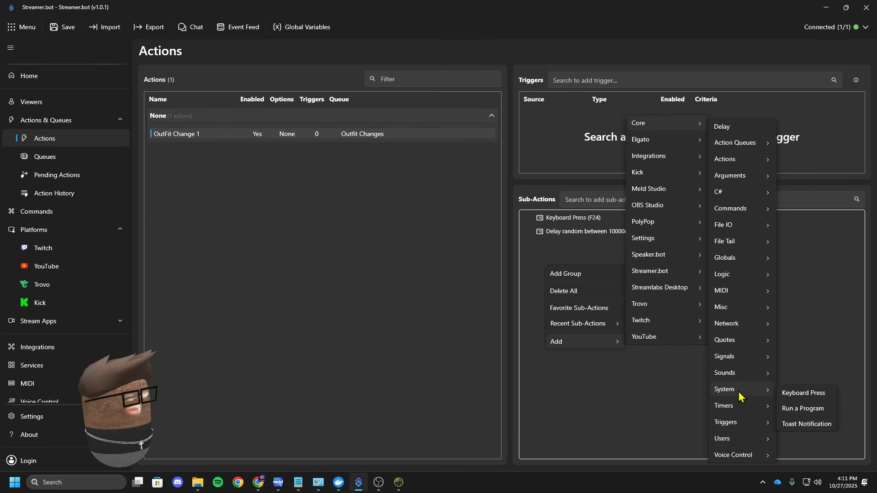
{"action": "left_click", "coordinate": [785, 393]}
{"action": "left_click", "coordinate": [385, 217]}
{"action": "left_click", "coordinate": [370, 256]}
{"action": "left_click", "coordinate": [501, 250]}
Step: Bring up Snap Camera, leave the lens hotkeys, move its window clear of the Sub-Actions list, and return to Streamer.bot
{"action": "left_click", "coordinate": [398, 483]}
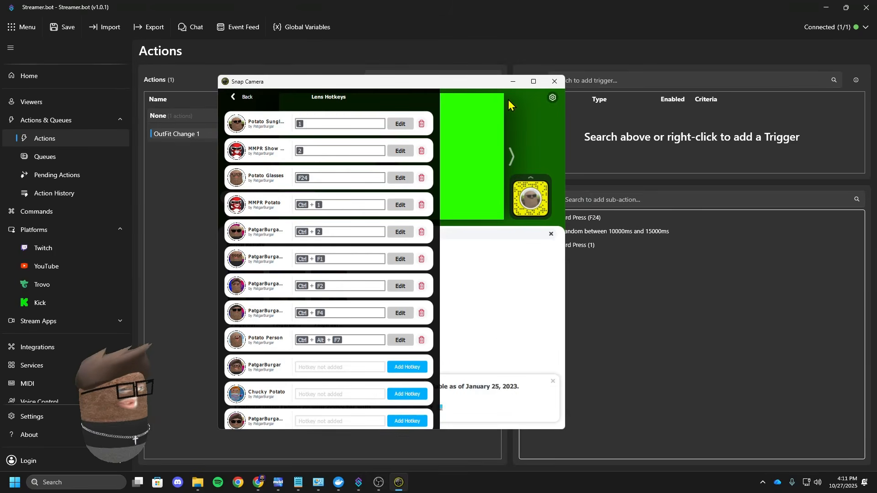
{"action": "left_click", "coordinate": [496, 112]}
{"action": "left_click_drag", "start_coordinate": [487, 82], "coordinate": [381, 82]}
{"action": "left_click", "coordinate": [603, 258]}
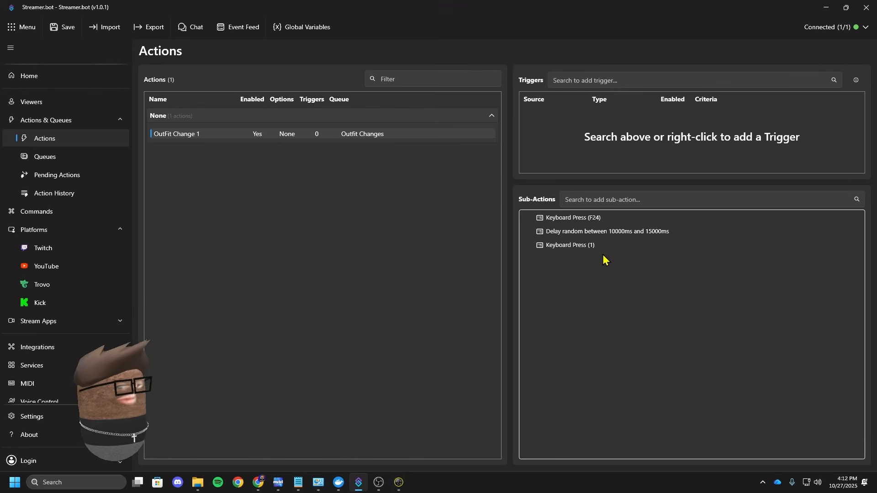
Step: Test the key 1 Keyboard Press sub-action, check the active lens in Snap Camera, minimize that window, and close the sub-action editor
{"action": "double_click", "coordinate": [603, 249]}
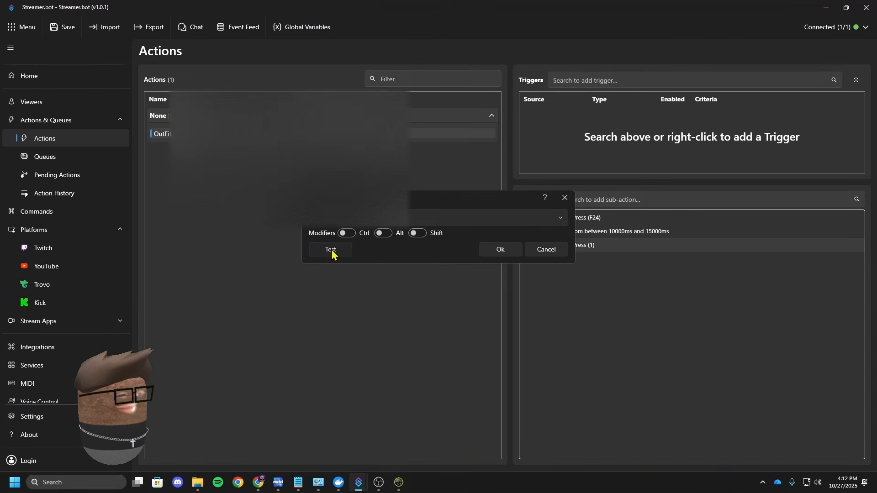
{"action": "left_click", "coordinate": [399, 482]}
{"action": "left_click", "coordinate": [494, 245]}
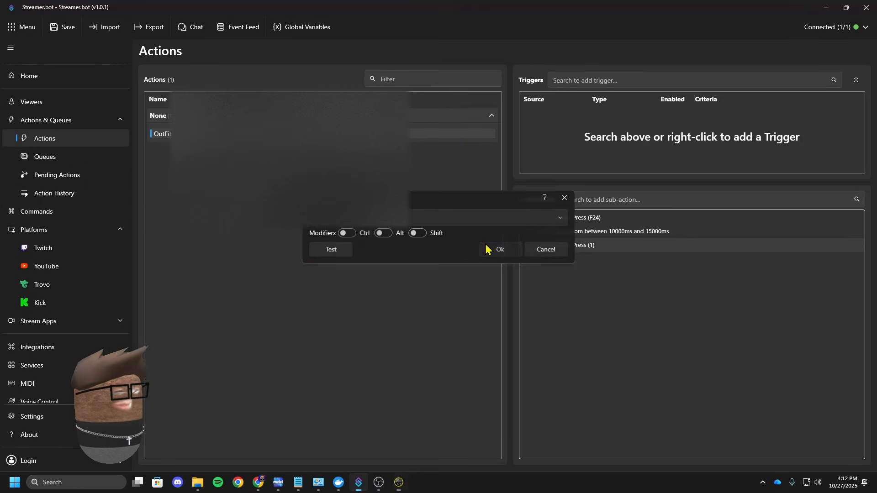
{"action": "left_click", "coordinate": [489, 247]}
{"action": "double_click", "coordinate": [576, 249]}
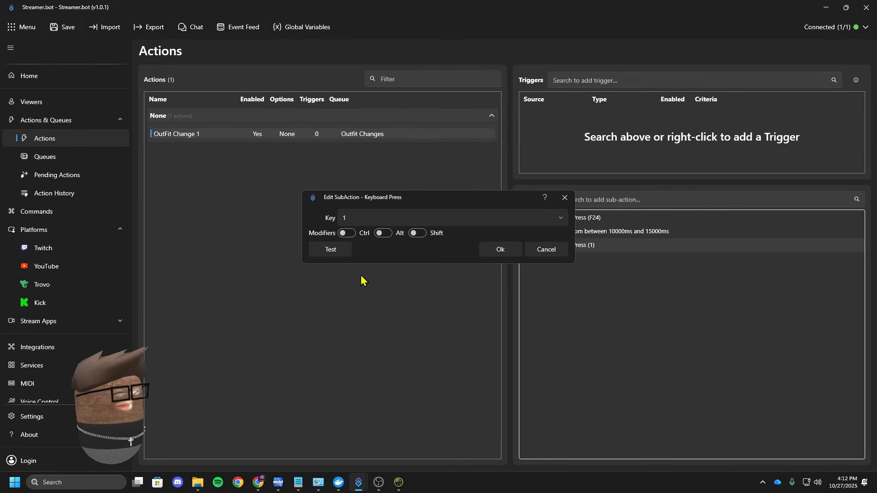
{"action": "left_click", "coordinate": [329, 251]}
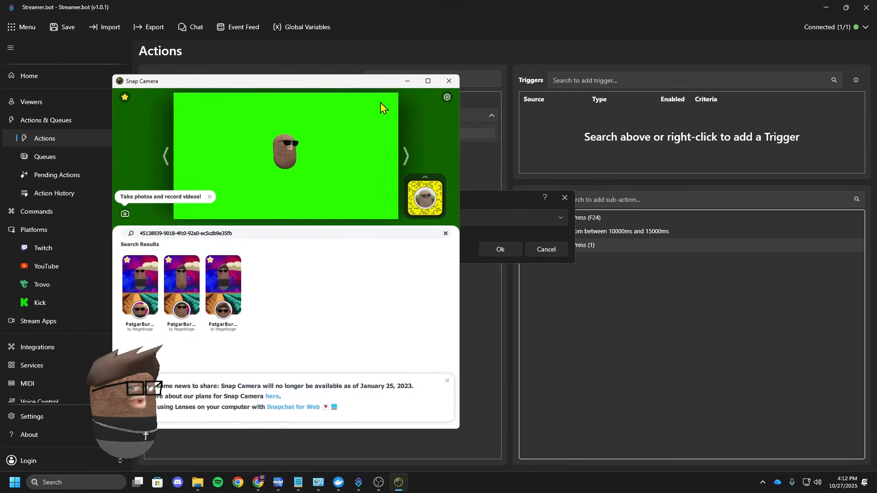
{"action": "left_click", "coordinate": [408, 81]}
{"action": "left_click", "coordinate": [515, 255]}
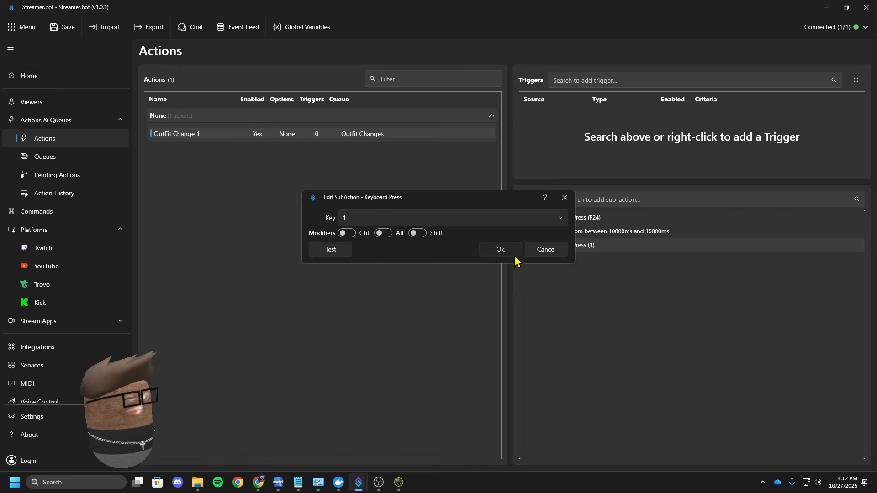
{"action": "left_click", "coordinate": [580, 293]}
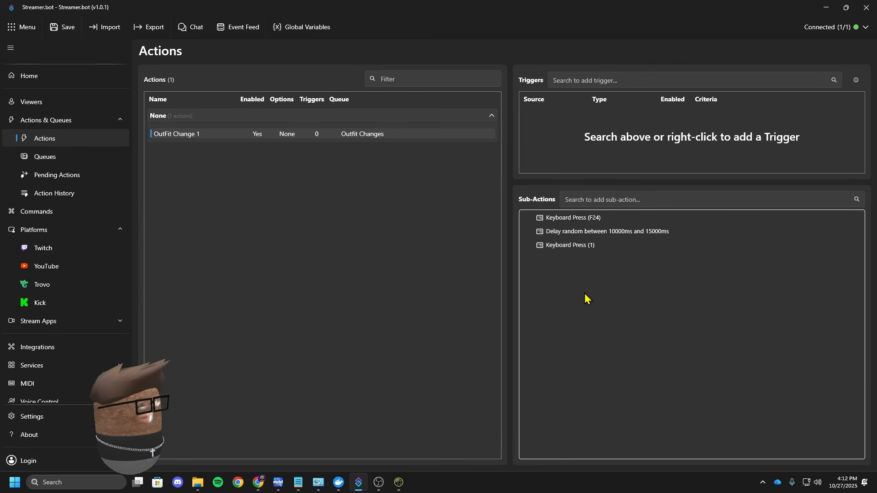
{"action": "left_click", "coordinate": [572, 220]}
{"action": "left_click", "coordinate": [572, 246]}
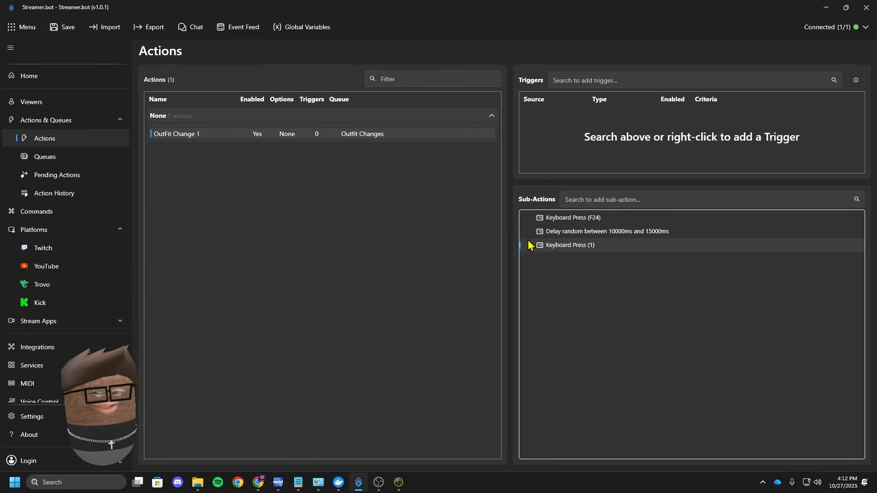
{"action": "right_click", "coordinate": [546, 155]}
{"action": "mouse_move", "coordinate": [569, 245]}
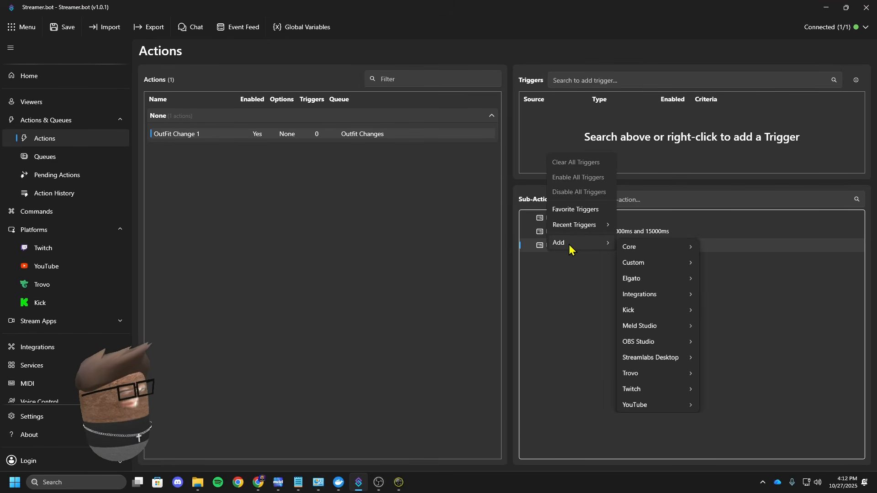
{"action": "left_click", "coordinate": [514, 130]}
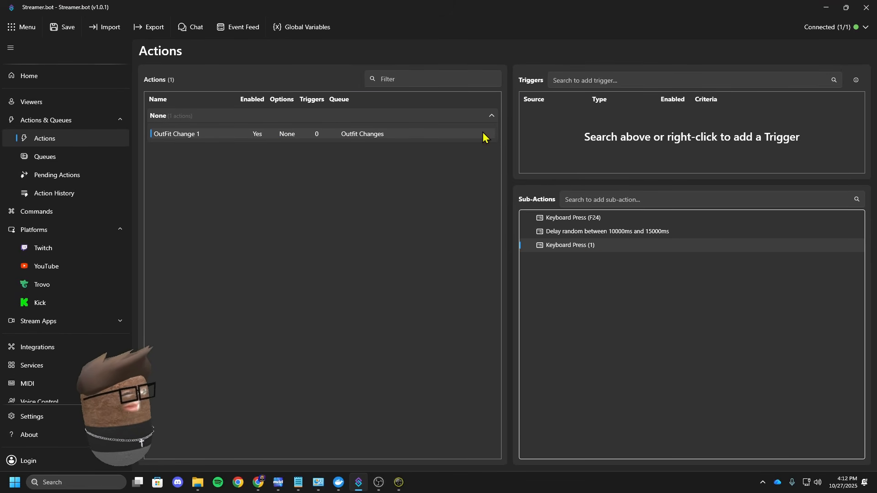
Step: Open the Twitch Channel Point Rewards list, view the form for creating a new reward, and close it without creating one
{"action": "left_click", "coordinate": [40, 250]}
{"action": "left_click", "coordinate": [170, 94]}
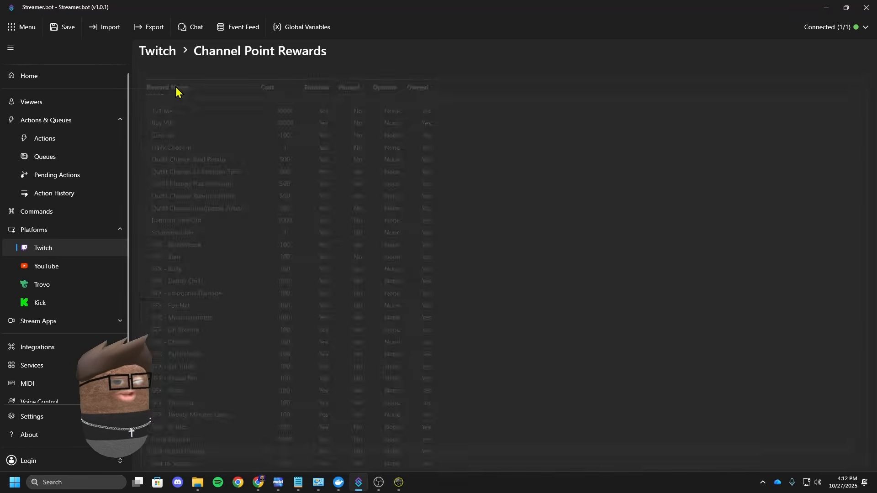
{"action": "right_click", "coordinate": [527, 387]}
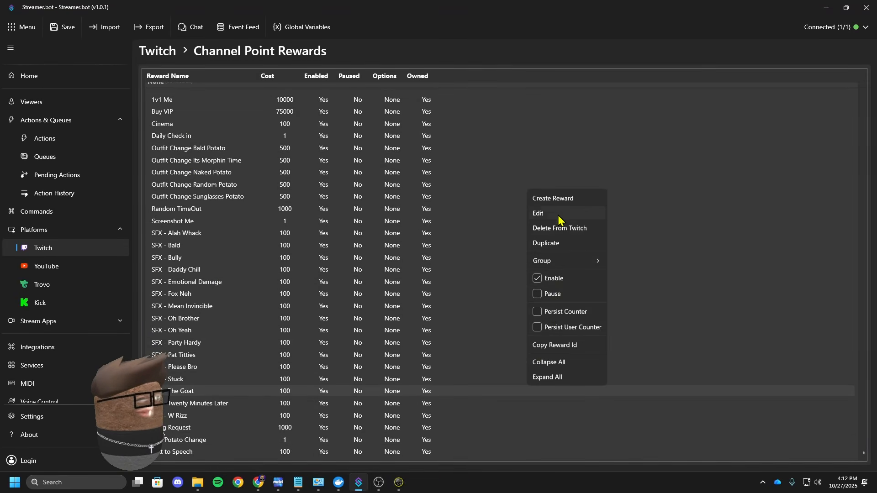
{"action": "left_click", "coordinate": [546, 195]}
{"action": "left_click", "coordinate": [384, 119]}
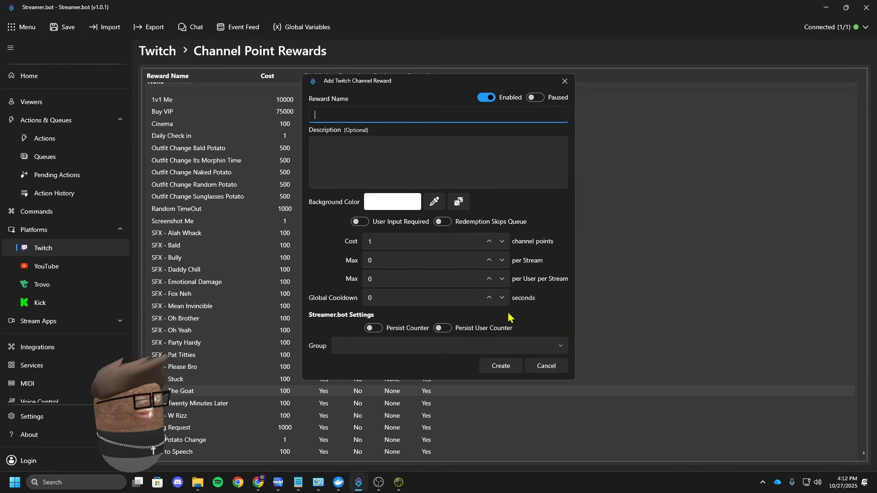
{"action": "left_click", "coordinate": [565, 83]}
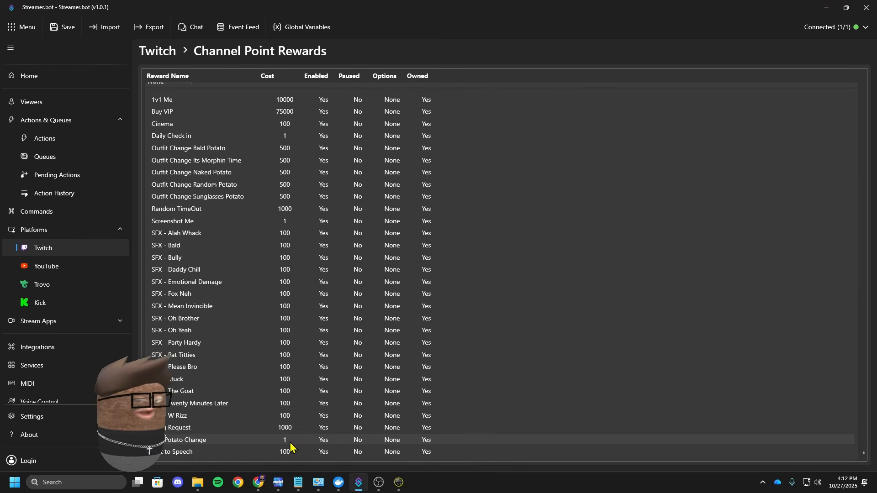
Step: Add a Twitch Reward Redemption trigger for the Test Potato Change reward to OutFit Change 1 and save the settings
{"action": "left_click", "coordinate": [56, 144]}
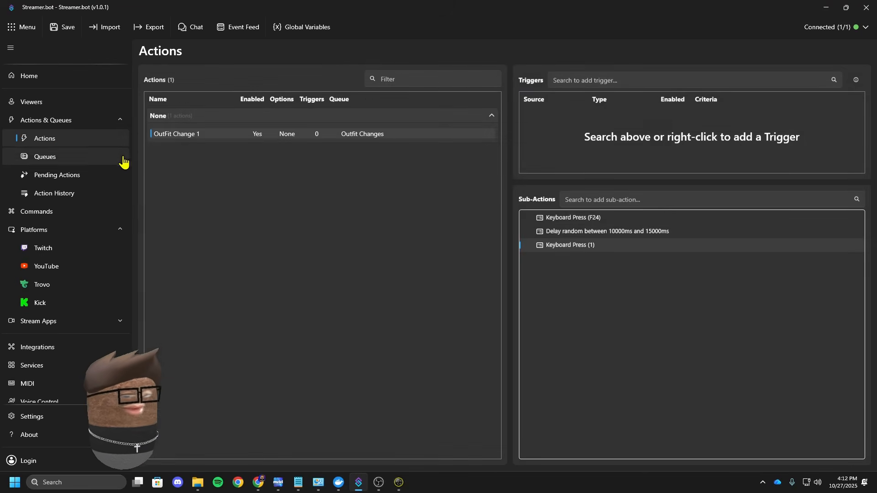
{"action": "right_click", "coordinate": [546, 152]}
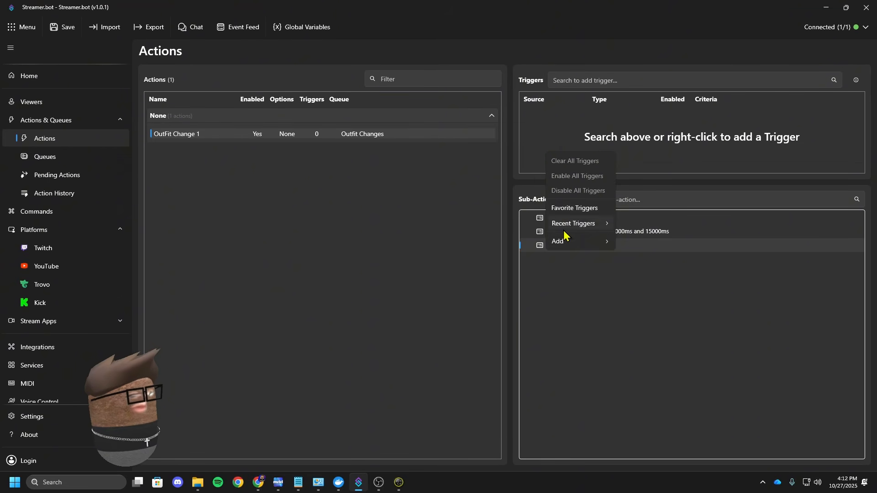
{"action": "mouse_move", "coordinate": [565, 242]}
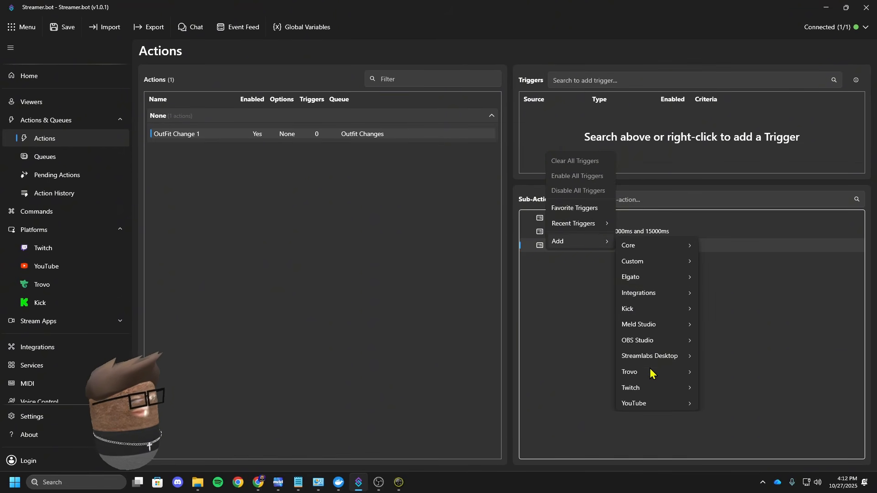
{"action": "mouse_move", "coordinate": [645, 387]}
{"action": "mouse_move", "coordinate": [754, 152]}
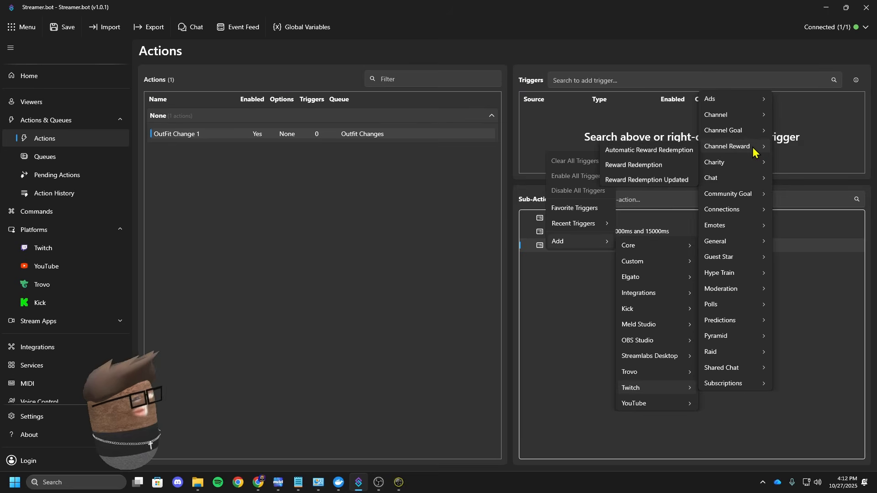
{"action": "left_click", "coordinate": [667, 166]}
{"action": "left_click", "coordinate": [459, 226]}
{"action": "scroll", "coordinate": [426, 342], "scroll_direction": "down", "scroll_amount": 2}
{"action": "scroll", "coordinate": [426, 342], "scroll_direction": "down", "scroll_amount": 7}
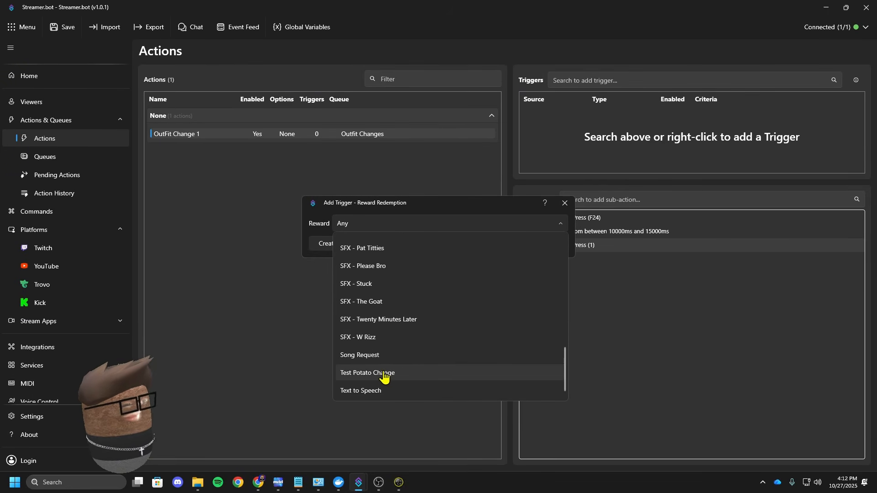
{"action": "left_click", "coordinate": [382, 375]}
{"action": "left_click", "coordinate": [502, 244]}
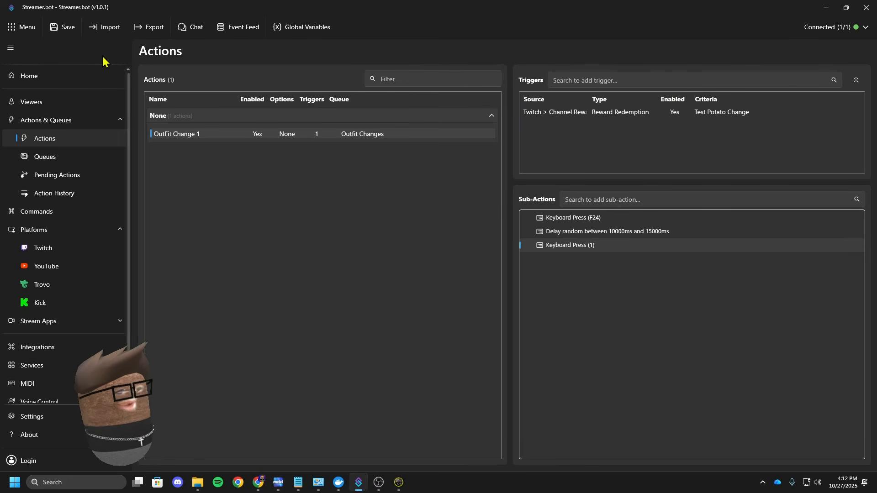
{"action": "left_click", "coordinate": [55, 28]}
{"action": "double_click", "coordinate": [603, 114]}
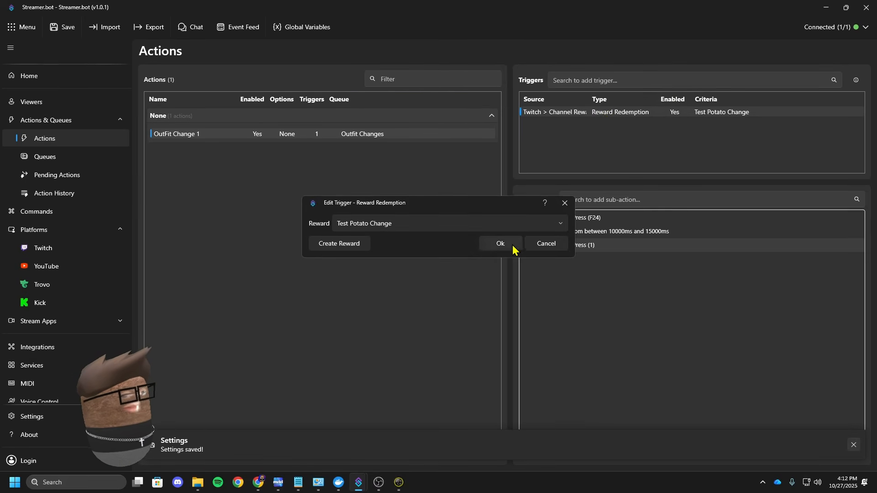
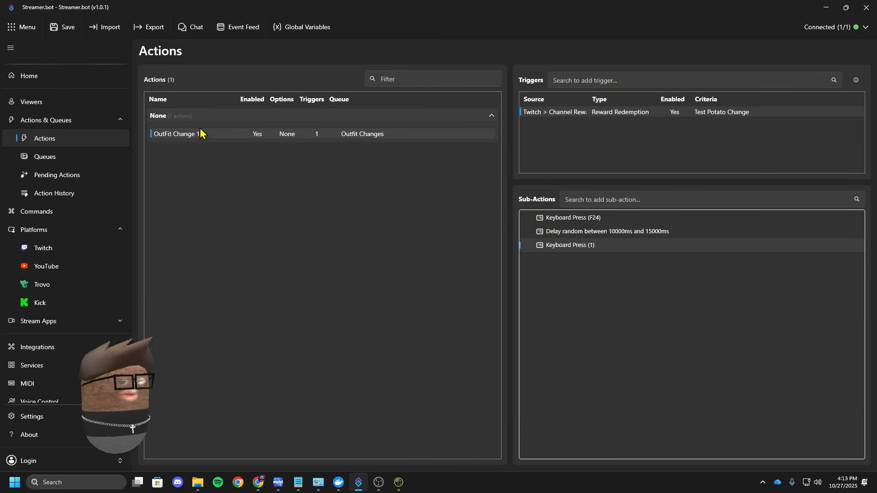
Step: Switch to the StreamElements dashboard in Chrome and view the loyalty settings for the PotatoChips currency
{"action": "left_click", "coordinate": [253, 486]}
{"action": "left_click", "coordinate": [638, 16]}
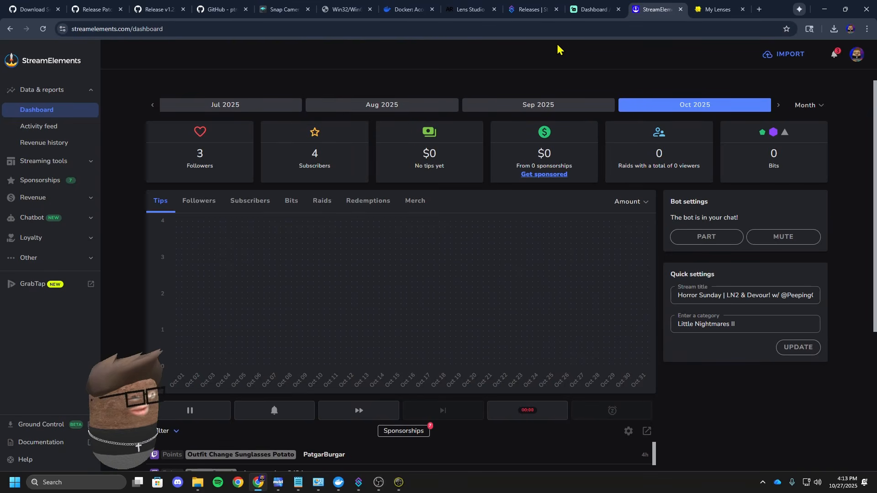
{"action": "left_click", "coordinate": [87, 219]}
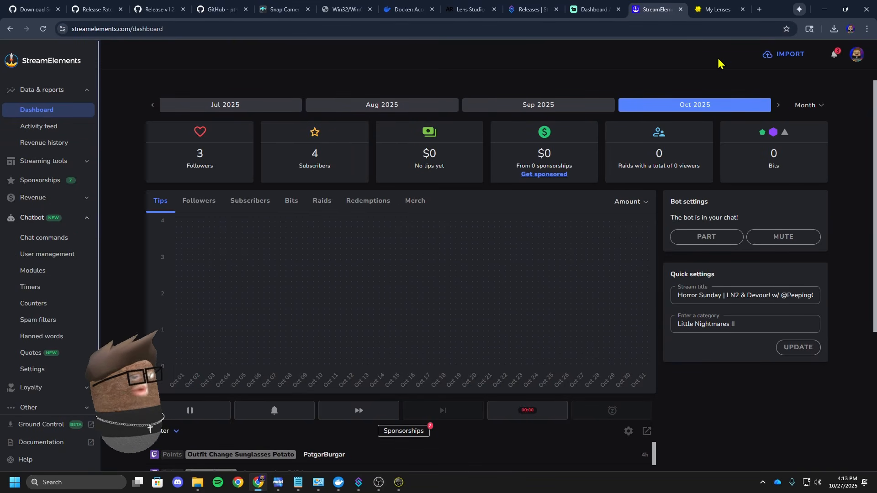
{"action": "left_click", "coordinate": [78, 220]}
{"action": "left_click", "coordinate": [65, 241]}
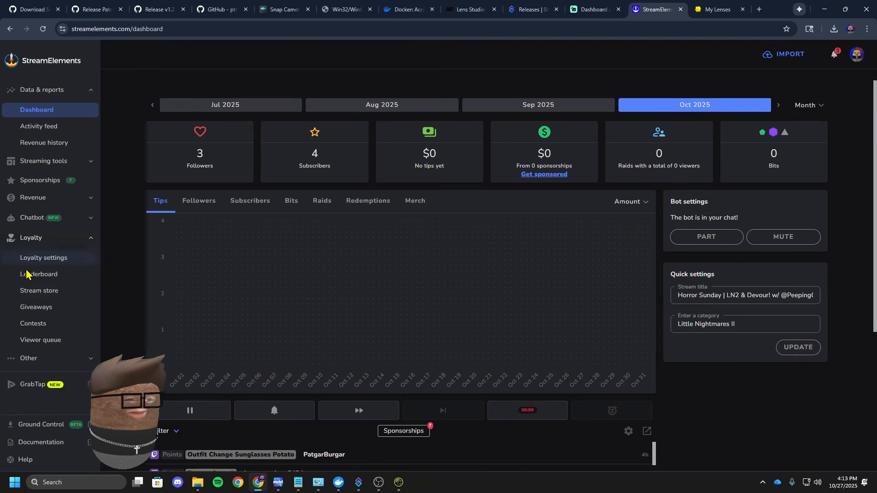
{"action": "left_click", "coordinate": [46, 258]}
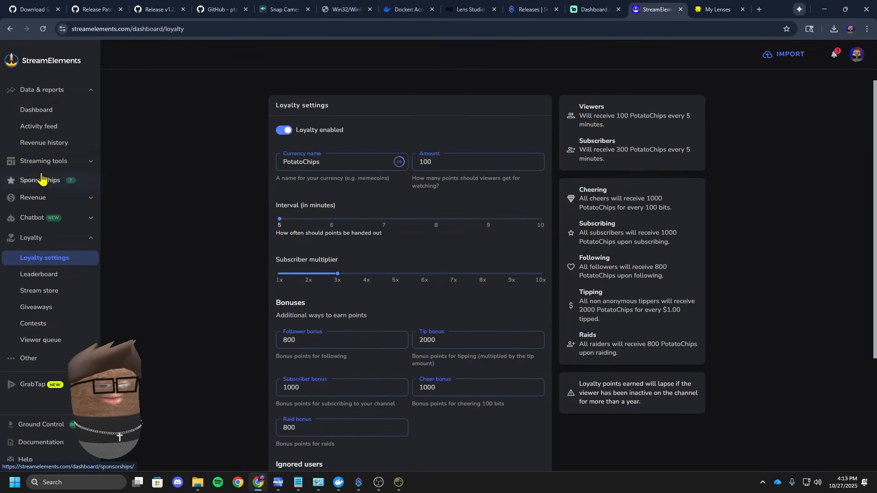
Step: Open the chatbot's custom commands, sort them by command name, and search for potato
{"action": "left_click", "coordinate": [39, 219]}
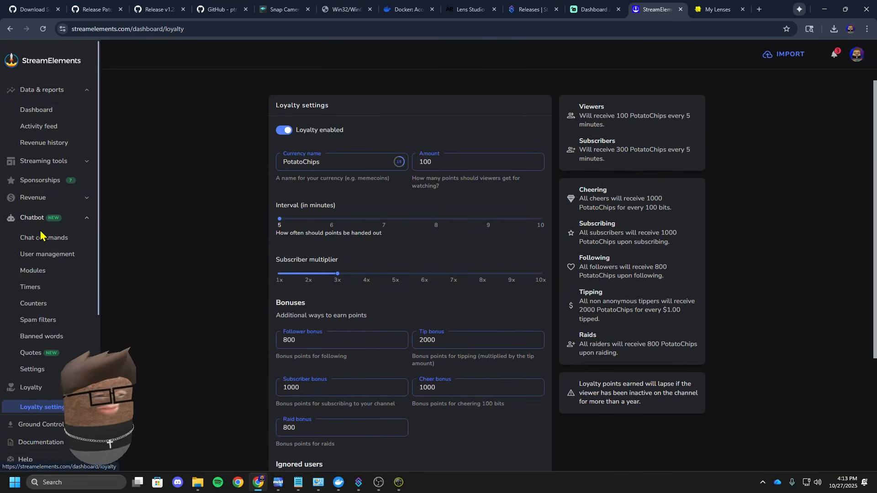
{"action": "left_click", "coordinate": [44, 242]}
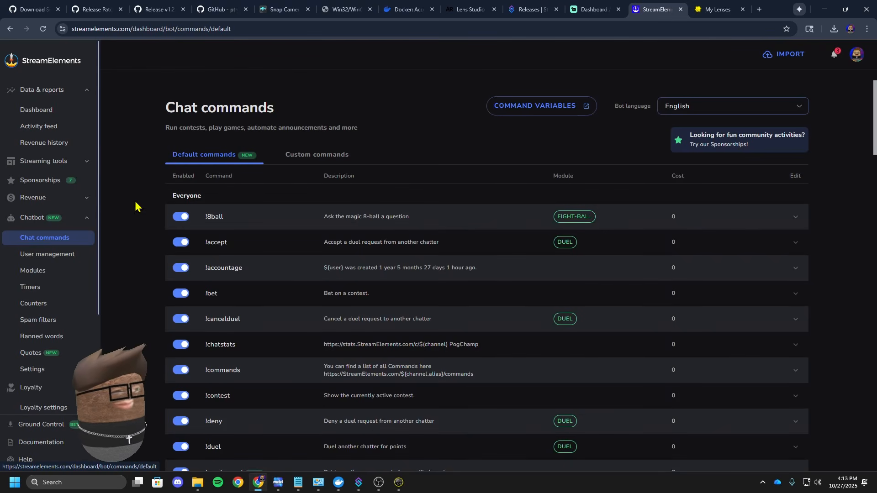
{"action": "left_click", "coordinate": [290, 159]}
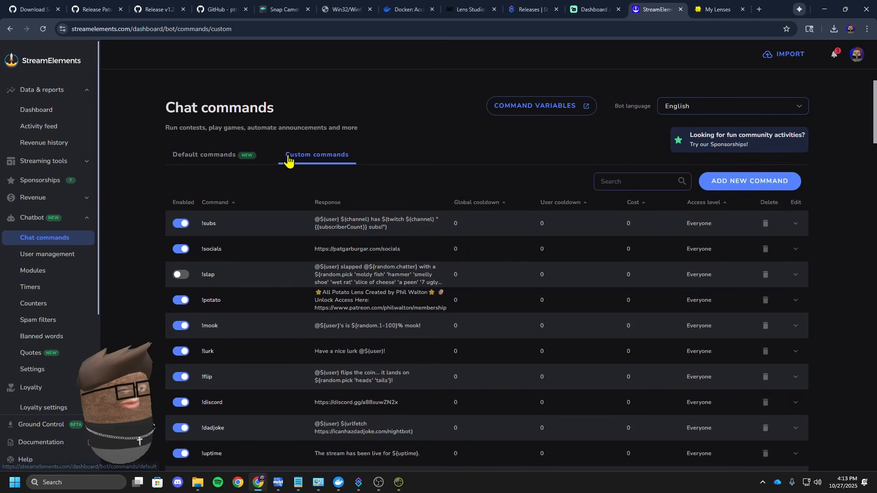
{"action": "left_click", "coordinate": [214, 204]}
{"action": "left_click", "coordinate": [606, 181]}
{"action": "type", "text": "potato"}
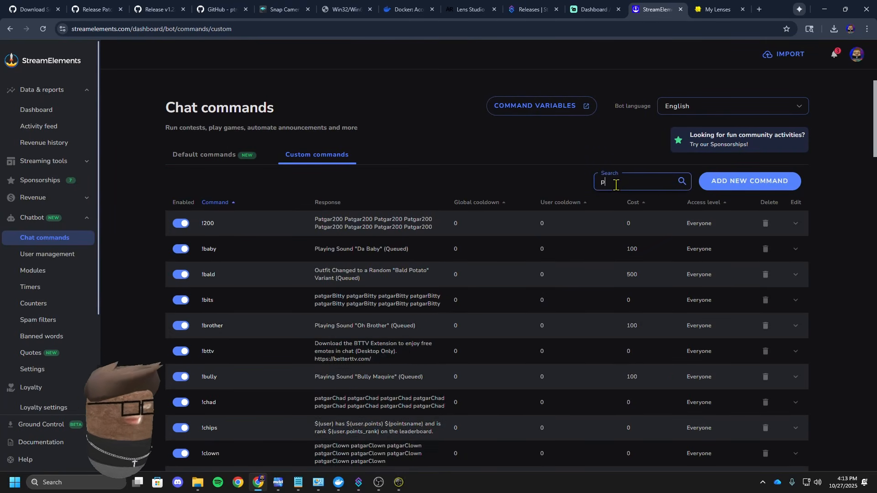
Step: Create a new chat command named testp with the response Testing Change (queued), and copy that response text
{"action": "left_click", "coordinate": [732, 181]}
{"action": "left_click", "coordinate": [439, 293]}
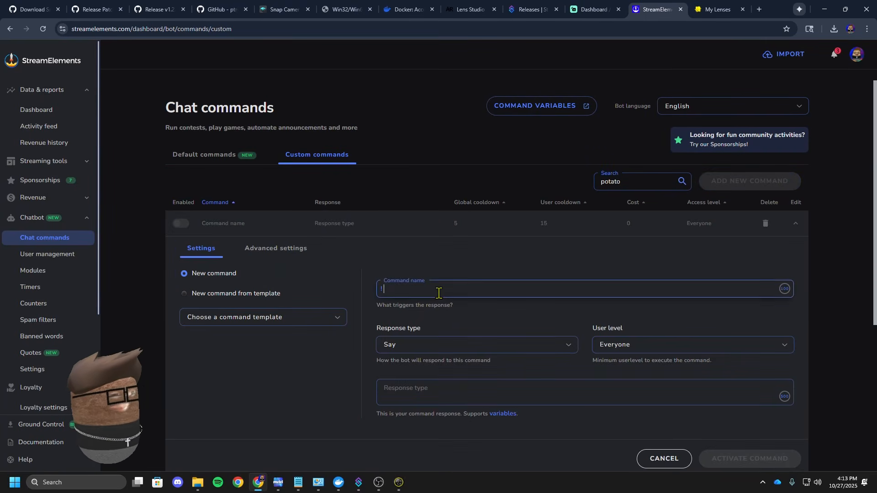
{"action": "left_click", "coordinate": [438, 387]}
{"action": "type", "text": "Testing Change"}
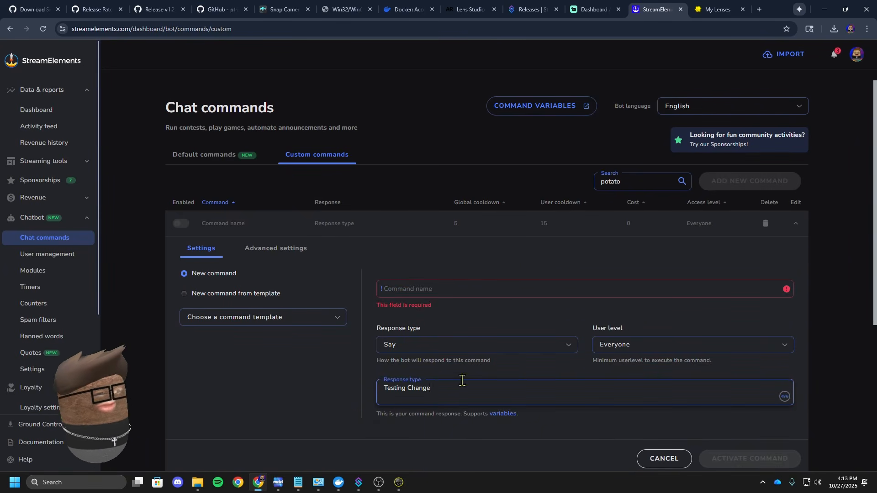
{"action": "left_click", "coordinate": [495, 295]}
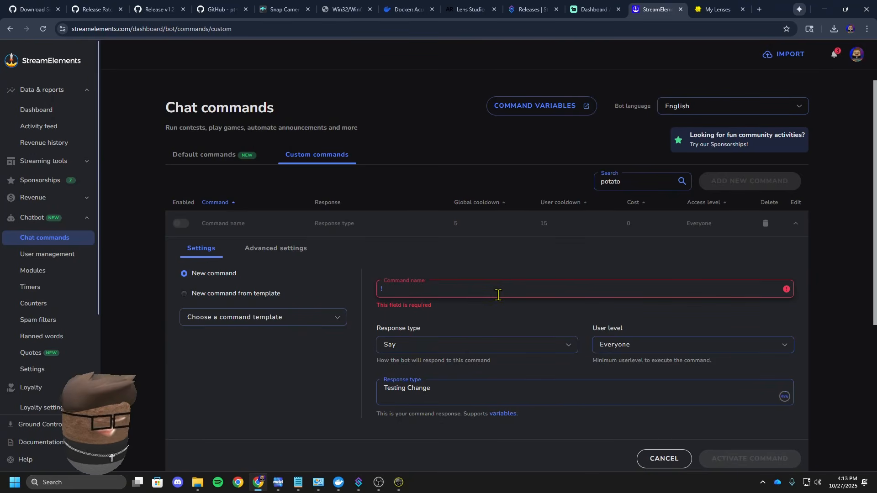
{"action": "type", "text": "testp"}
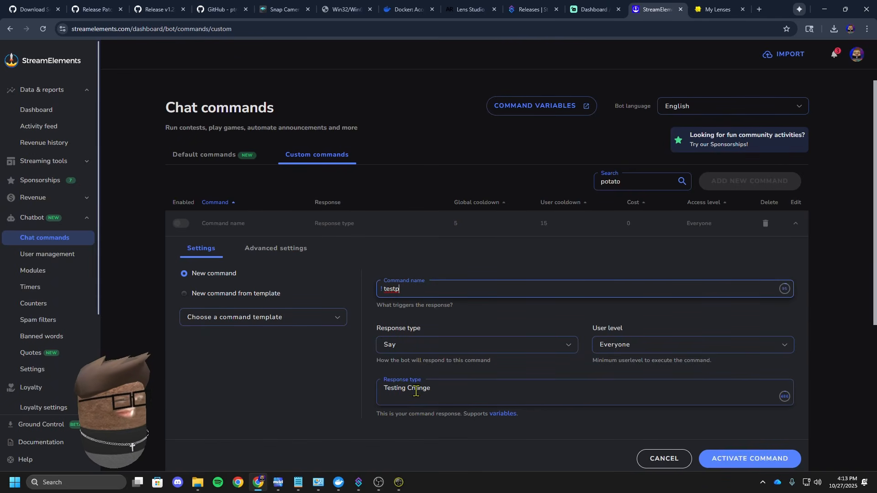
{"action": "left_click", "coordinate": [451, 392]}
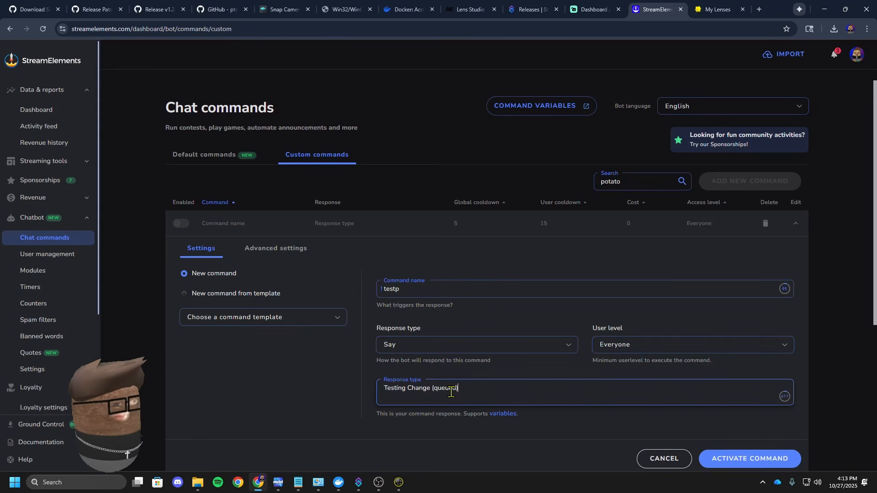
{"action": "key", "text": "ctrl+a"}
{"action": "key", "text": "ctrl+c"}
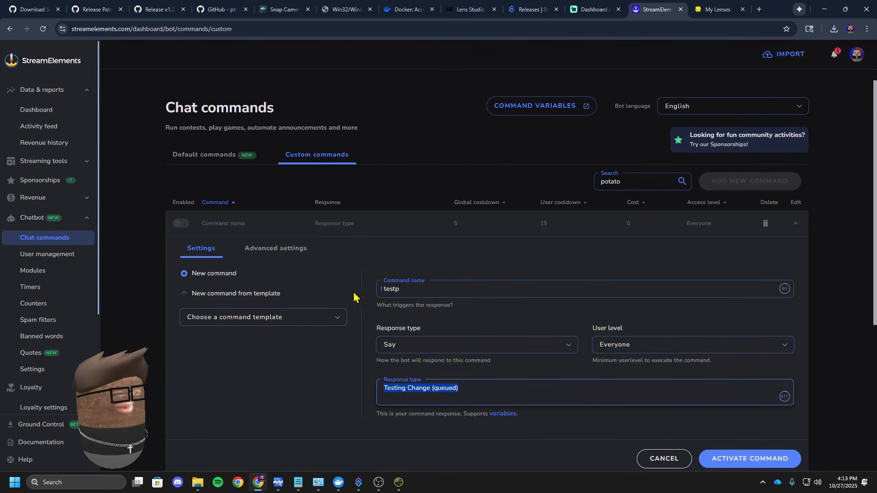
Step: Set the new chat command's cost to 10 and activate the command
{"action": "left_click", "coordinate": [275, 257]}
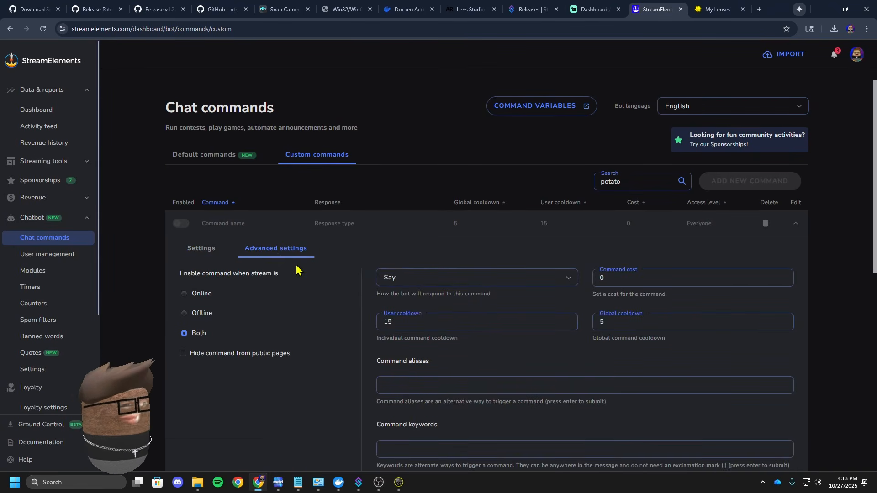
{"action": "left_click_drag", "start_coordinate": [618, 277], "coordinate": [589, 277]}
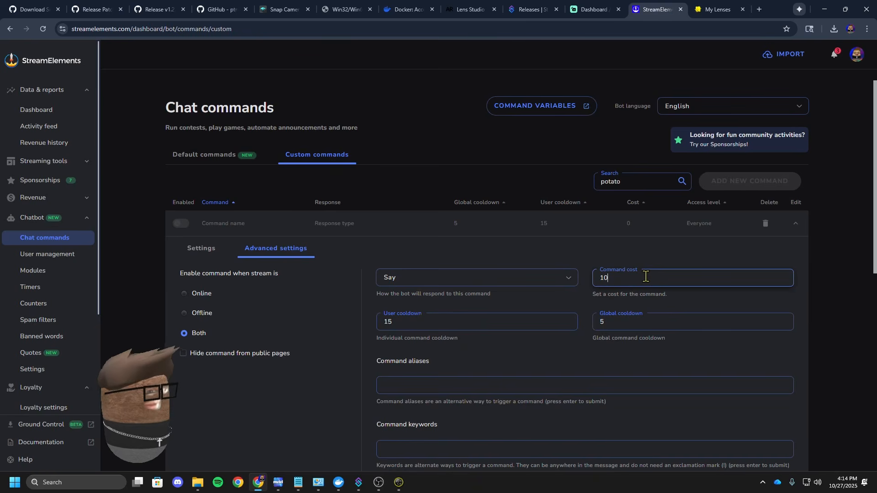
{"action": "left_click", "coordinate": [641, 255]}
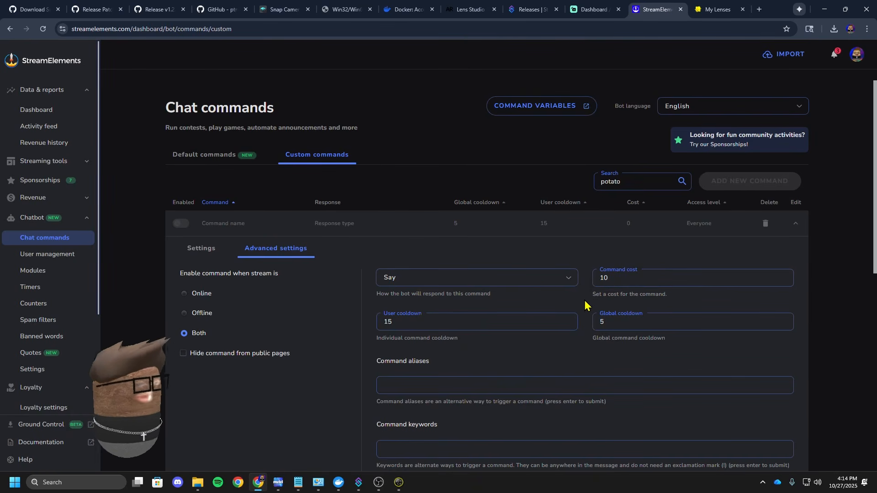
{"action": "scroll", "coordinate": [596, 352], "scroll_direction": "down", "scroll_amount": 8}
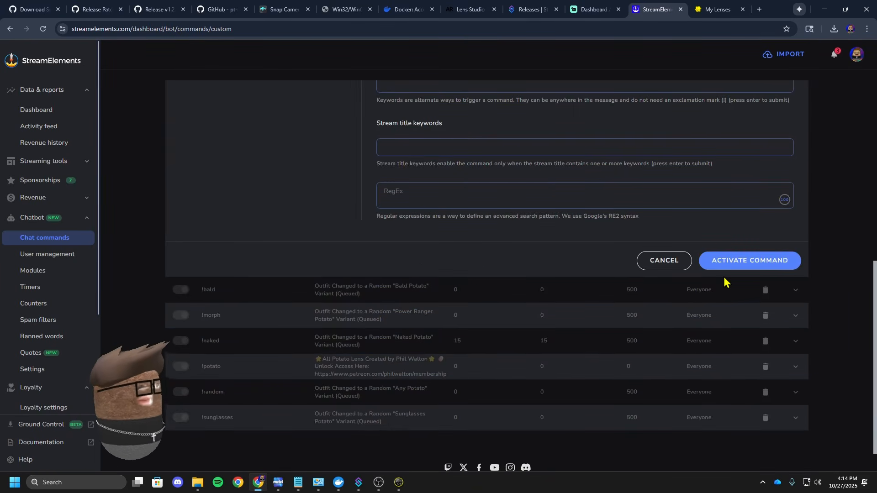
{"action": "left_click", "coordinate": [728, 268]}
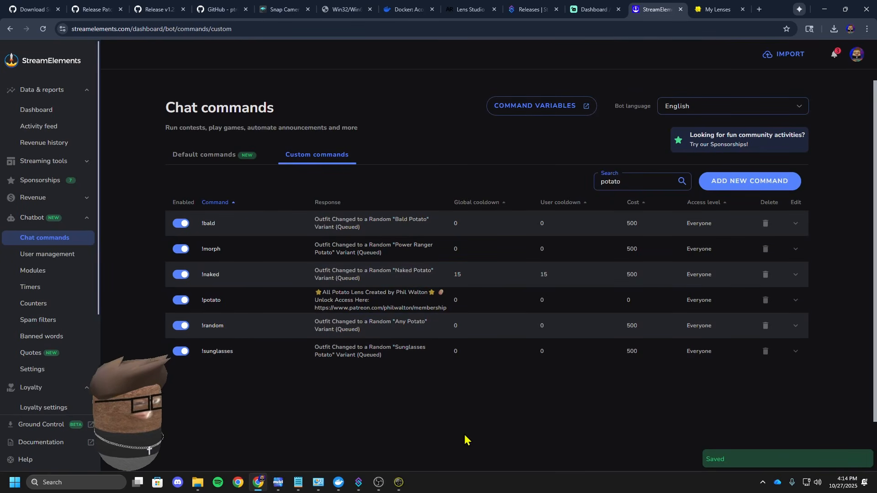
Step: Switch to Streamer.bot, start a new command in Commands, and check which message sources are enabled for it
{"action": "left_click", "coordinate": [363, 483]}
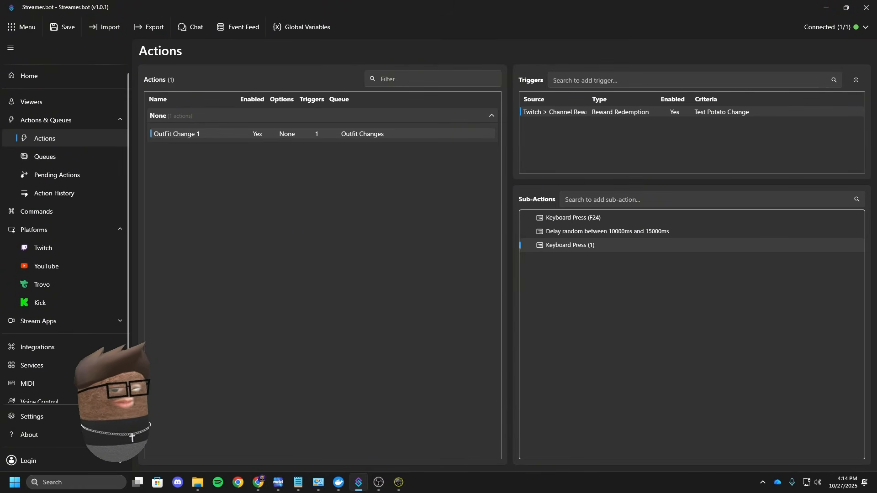
{"action": "left_click", "coordinate": [58, 215]}
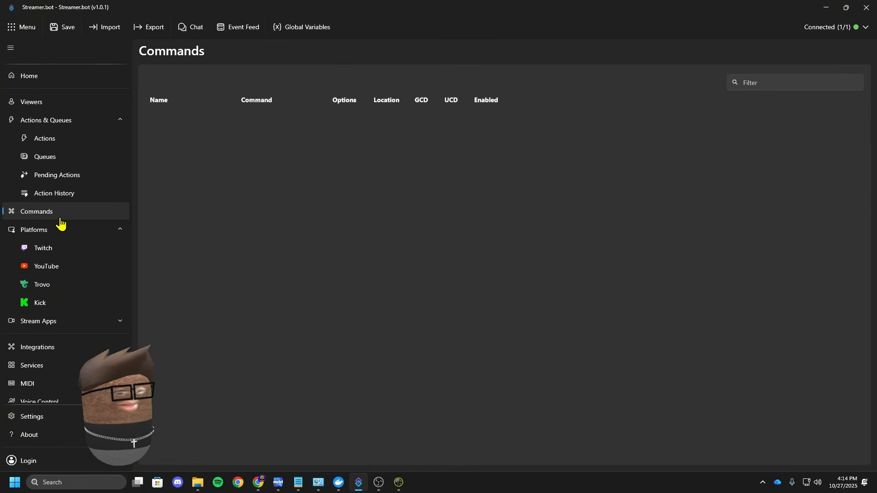
{"action": "right_click", "coordinate": [160, 203]}
{"action": "left_click", "coordinate": [173, 206]}
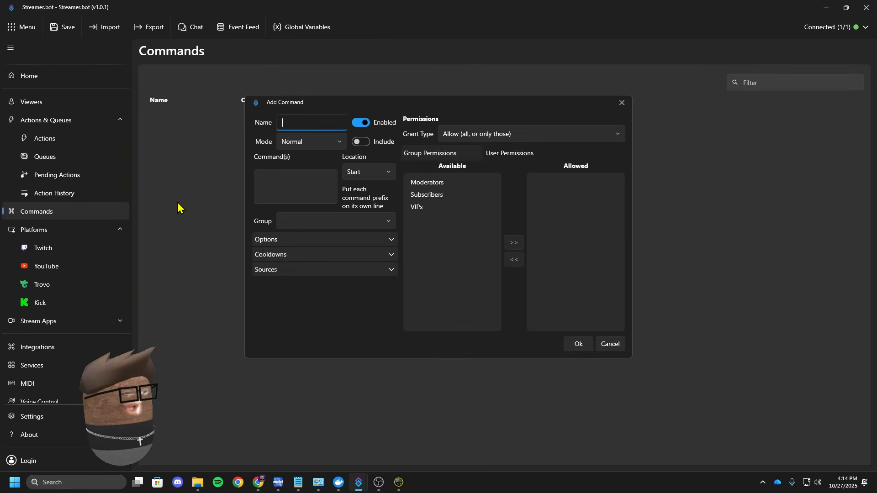
{"action": "left_click", "coordinate": [286, 274]}
{"action": "scroll", "coordinate": [272, 319], "scroll_direction": "down", "scroll_amount": 2}
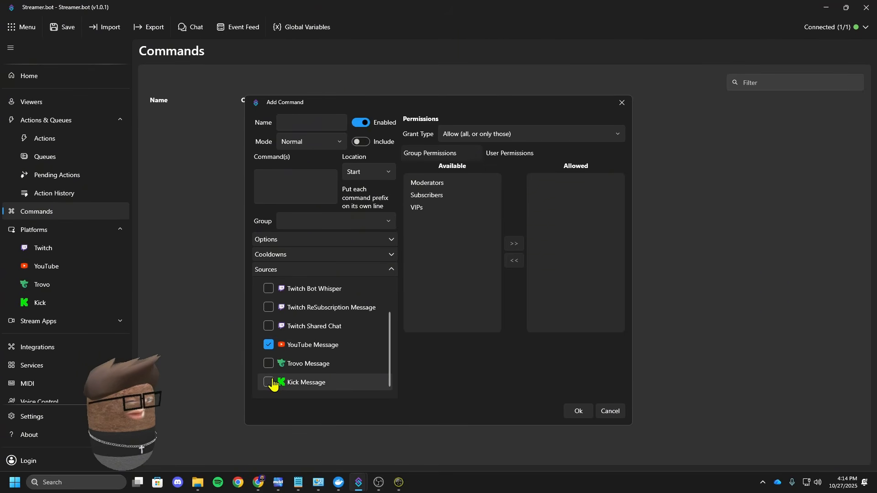
{"action": "scroll", "coordinate": [273, 343], "scroll_direction": "up", "scroll_amount": 2}
Step: Name the command Test Potato Change and paste Testing Change (queued) as its command text
{"action": "left_click", "coordinate": [300, 189]}
{"action": "left_click", "coordinate": [299, 127]}
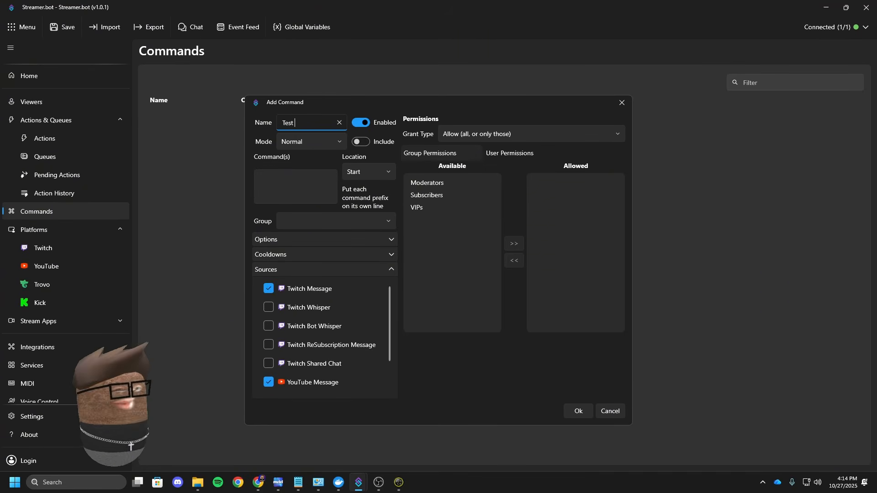
{"action": "type", "text": "Test Potato Change"}
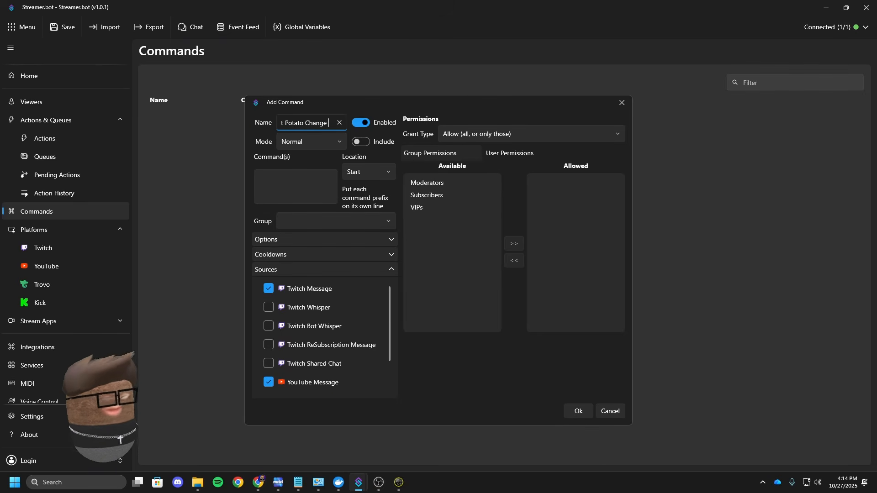
{"action": "left_click", "coordinate": [286, 189]}
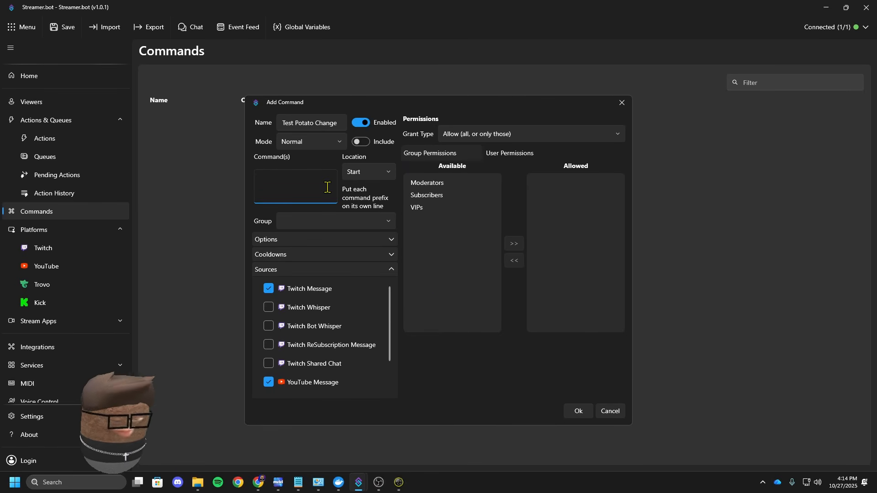
{"action": "key", "text": "ctrl+v"}
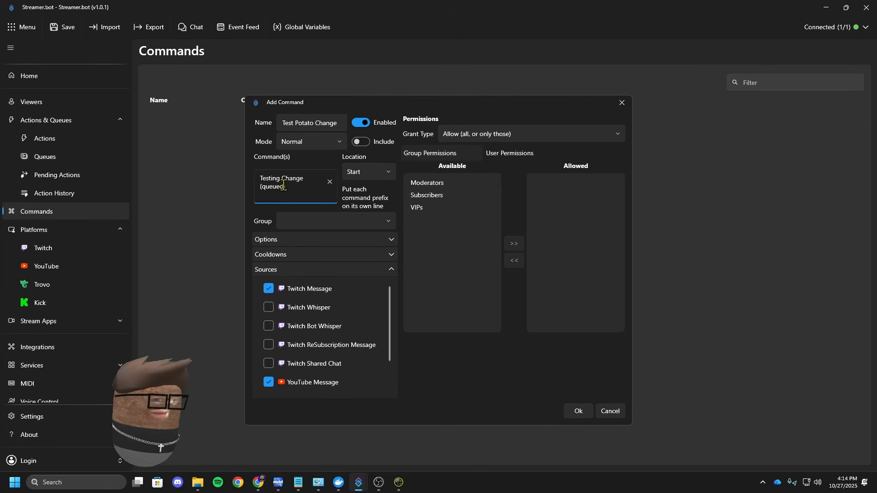
Step: Allow the Moderators group to use the Test Potato Change command, confirm it, and save the settings
{"action": "left_click", "coordinate": [451, 183]}
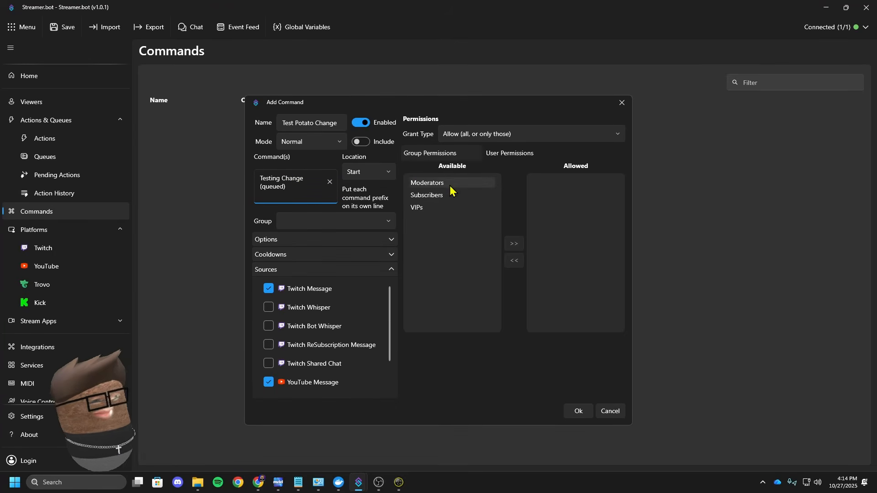
{"action": "left_click", "coordinate": [513, 245]}
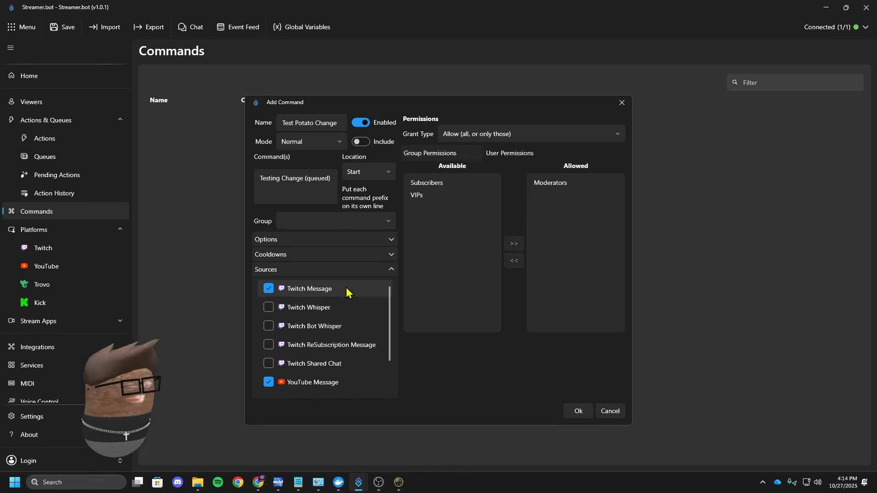
{"action": "left_click", "coordinate": [262, 185]}
{"action": "left_click_drag", "start_coordinate": [309, 186], "coordinate": [235, 167]}
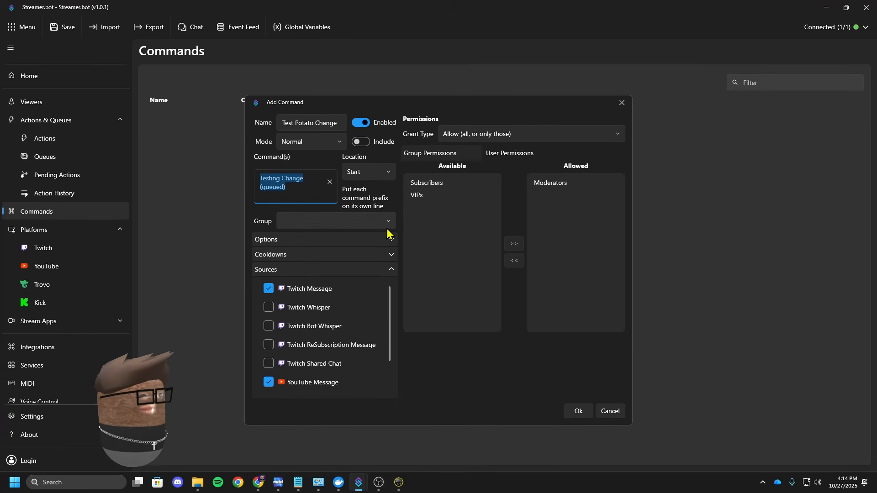
{"action": "left_click", "coordinate": [577, 411]}
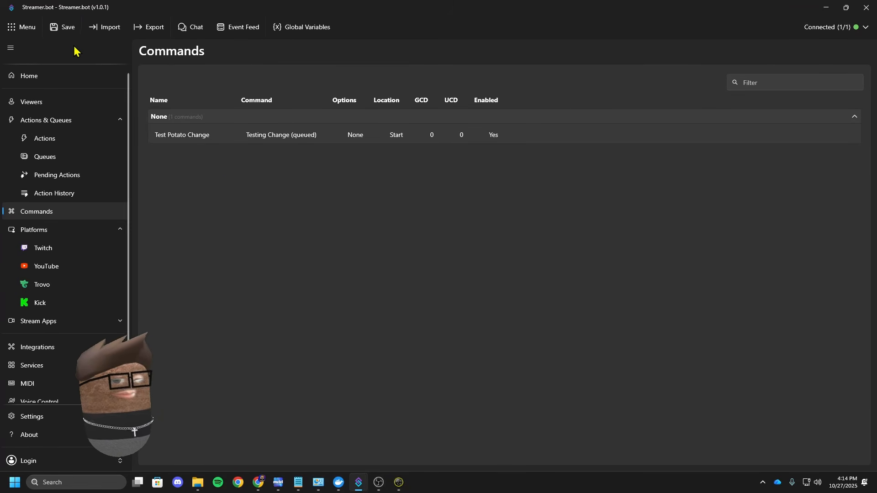
Step: Add a Command Triggered trigger for the Test Potato Change command to the OutFit Change 1 action and save the settings
{"action": "left_click", "coordinate": [39, 141]}
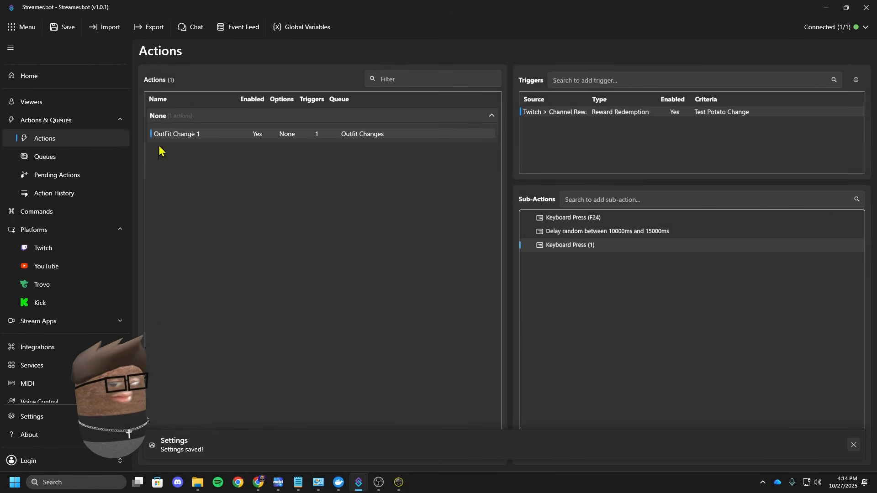
{"action": "right_click", "coordinate": [542, 156]}
{"action": "mouse_move", "coordinate": [564, 256]}
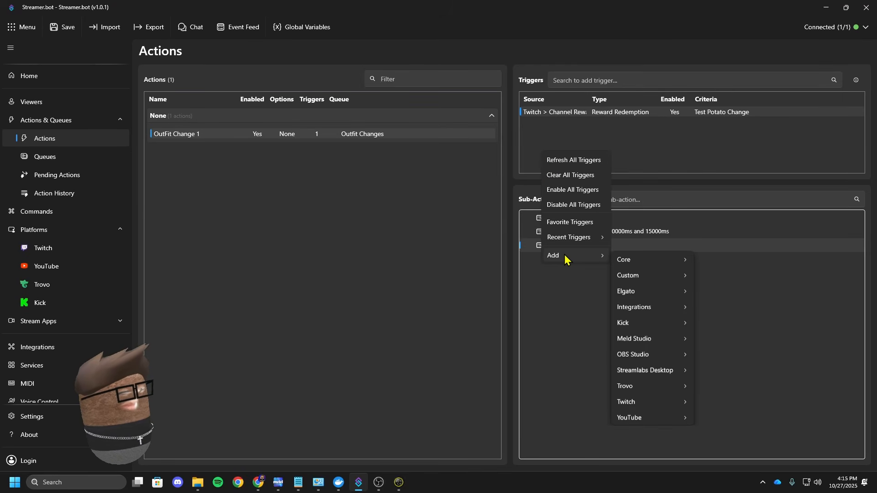
{"action": "mouse_move", "coordinate": [642, 278]}
{"action": "mouse_move", "coordinate": [642, 261]}
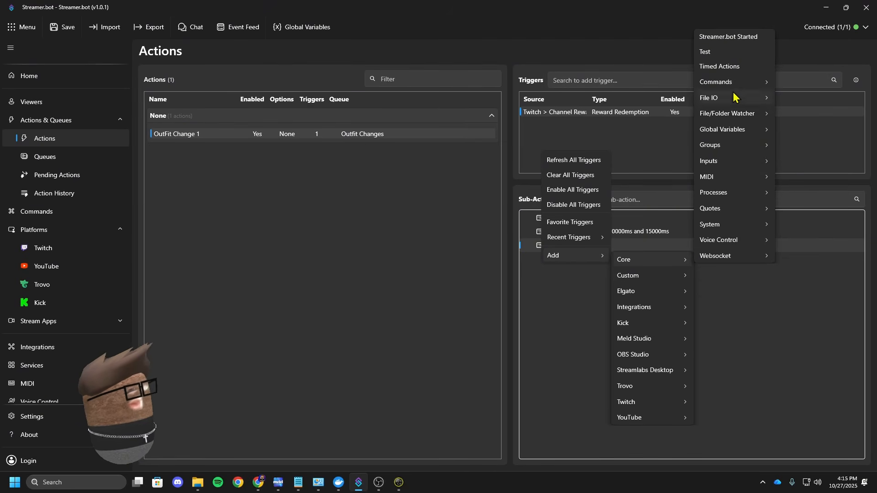
{"action": "mouse_move", "coordinate": [756, 89]}
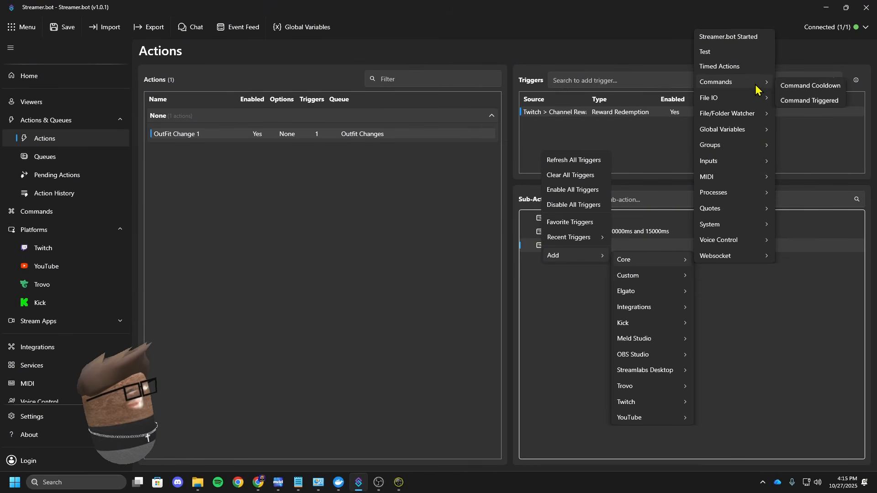
{"action": "left_click", "coordinate": [794, 101]}
{"action": "left_click", "coordinate": [440, 224]}
{"action": "left_click", "coordinate": [438, 276]}
{"action": "left_click", "coordinate": [499, 244]}
{"action": "left_click", "coordinate": [66, 27]}
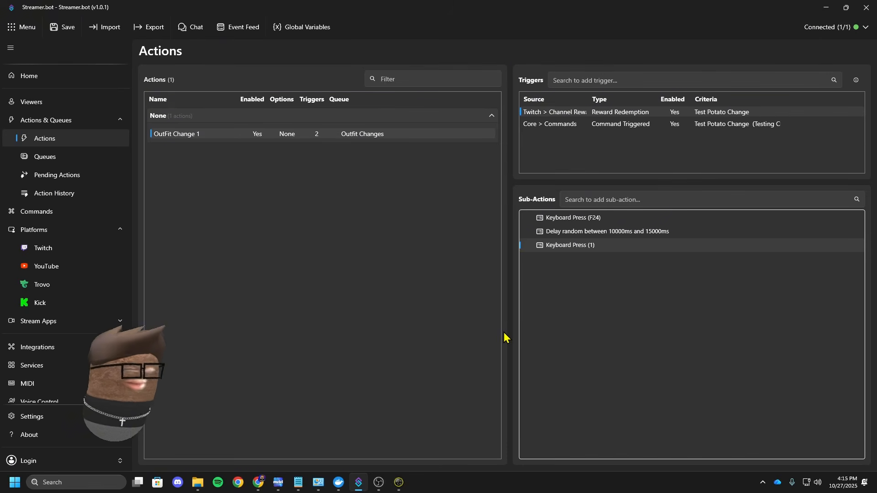
Step: Open Streamer.bot's chat in a smaller window and place it beside the Snap Camera preview
{"action": "left_click", "coordinate": [185, 26]}
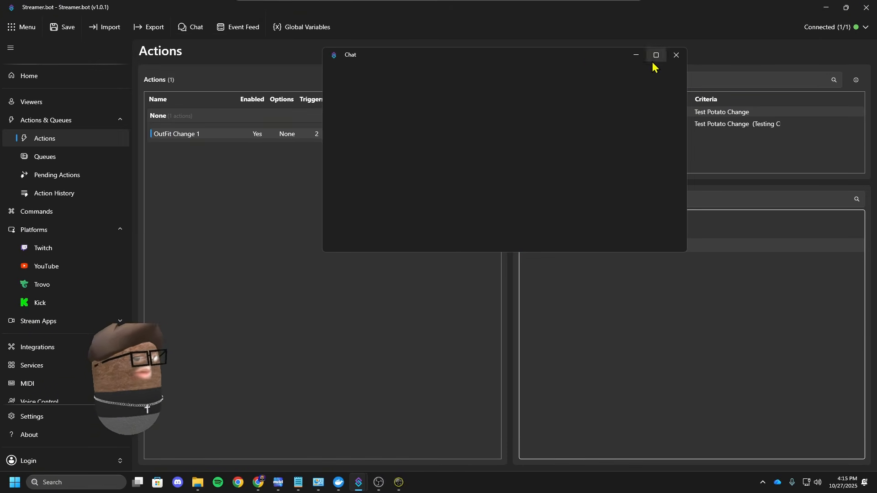
{"action": "left_click", "coordinate": [845, 7]}
{"action": "left_click", "coordinate": [391, 445]}
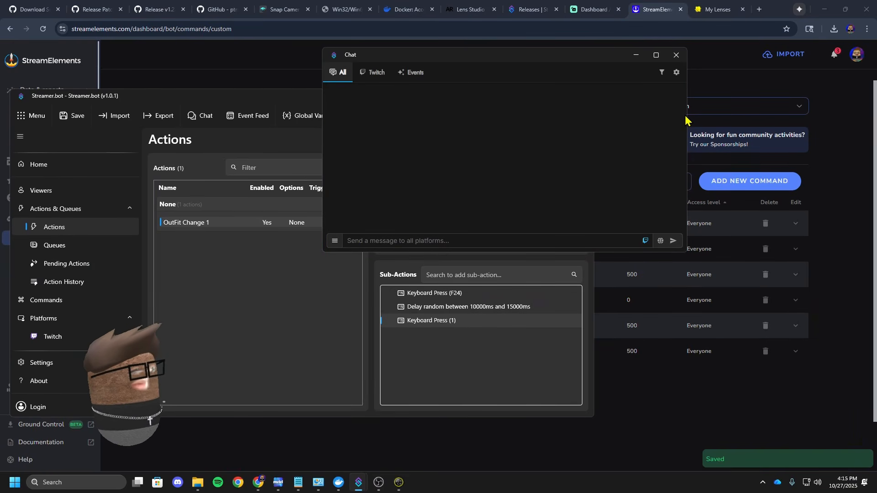
{"action": "left_click_drag", "start_coordinate": [688, 120], "coordinate": [516, 246]}
{"action": "left_click", "coordinate": [519, 258]}
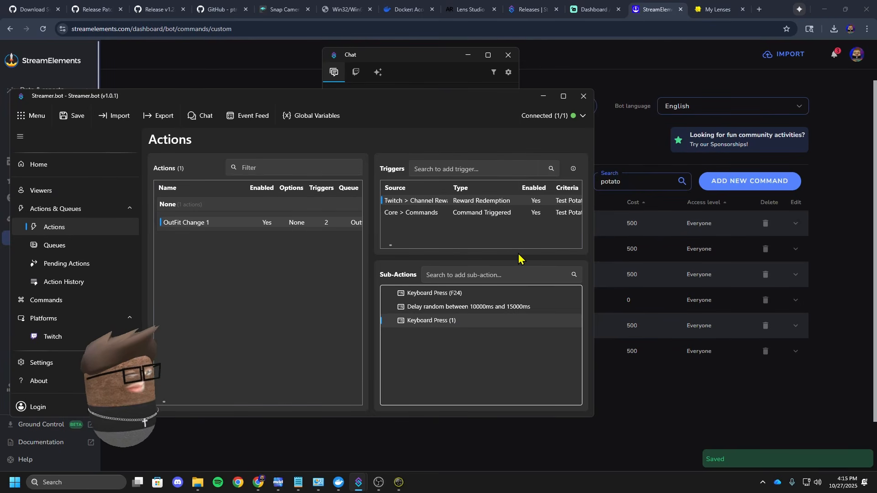
{"action": "left_click", "coordinate": [399, 482]}
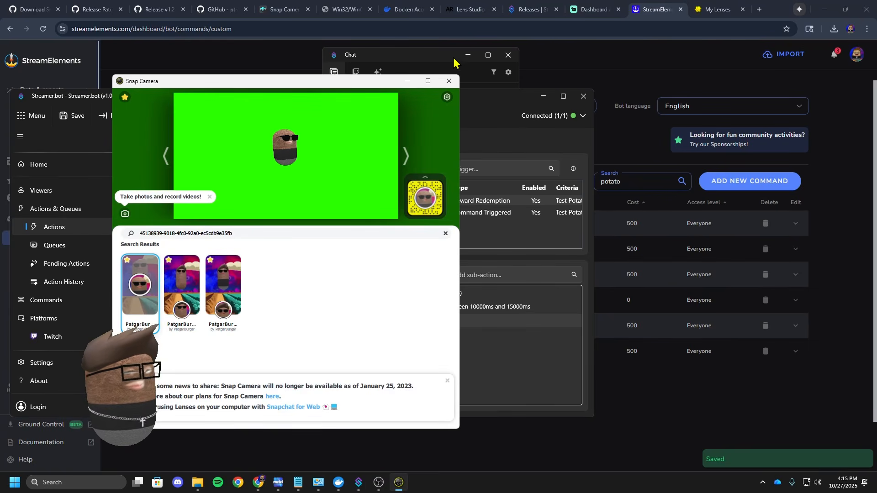
{"action": "left_click_drag", "start_coordinate": [454, 62], "coordinate": [651, 119]}
Step: Send !testp in the chat to test the lens change in Snap Camera
{"action": "left_click", "coordinate": [590, 295]}
{"action": "type", "text": "!testp"}
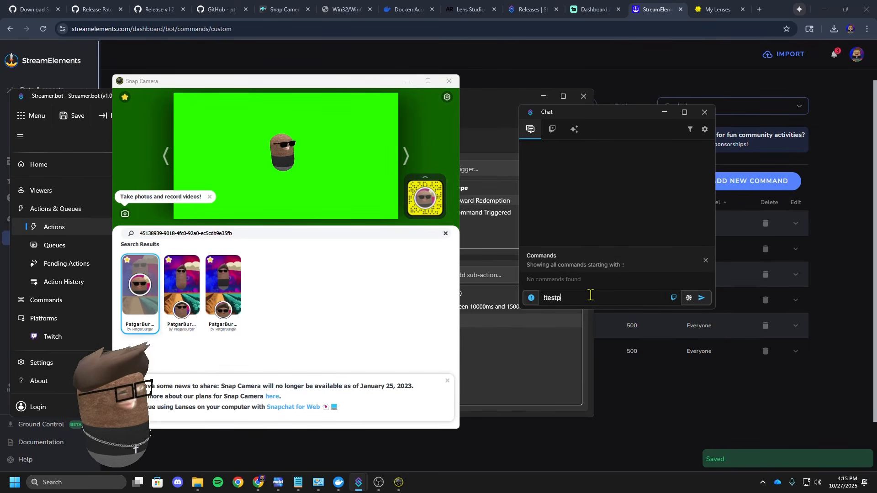
{"action": "key", "text": "Return"}
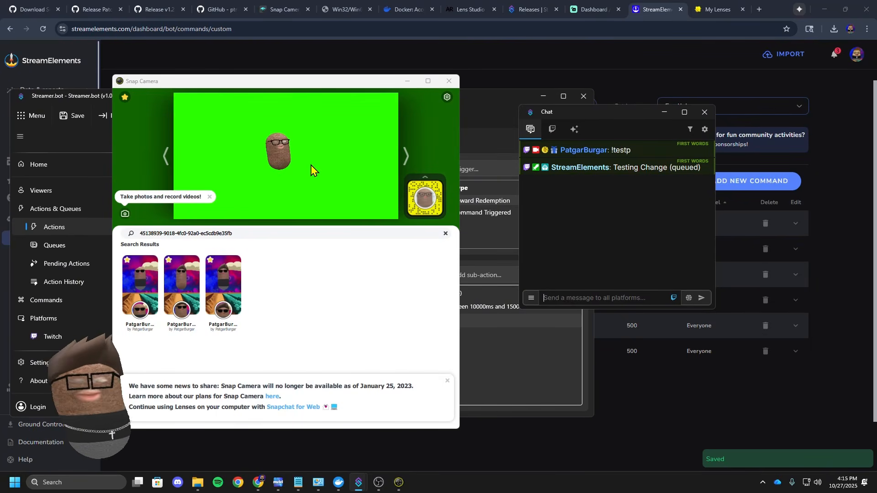
{"action": "type", "text": "1"}
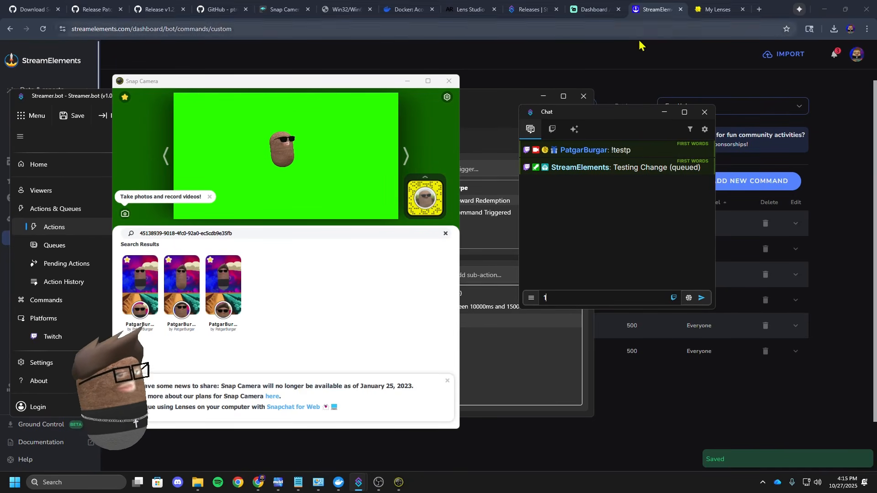
Step: Open the Twitch channel page in a new browser tab and redeem the Test Potato Change reward to test the lens change
{"action": "left_click", "coordinate": [759, 9]}
{"action": "left_click", "coordinate": [464, 237]}
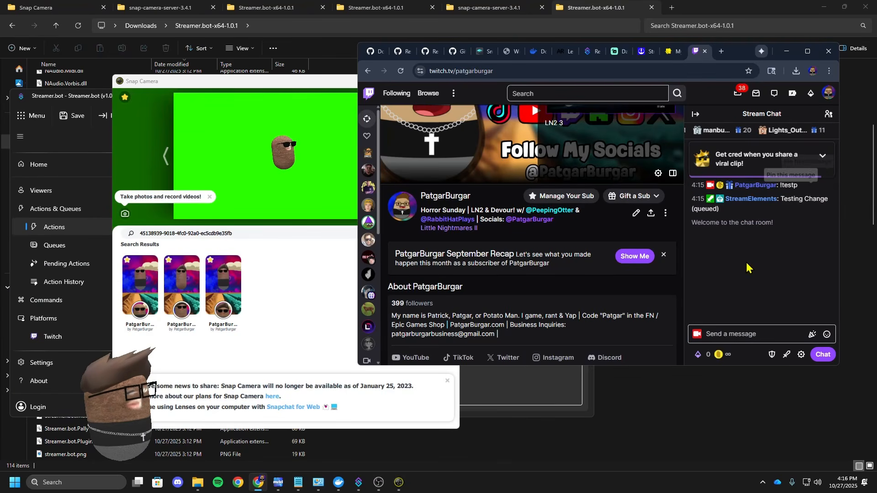
{"action": "left_click", "coordinate": [708, 354]}
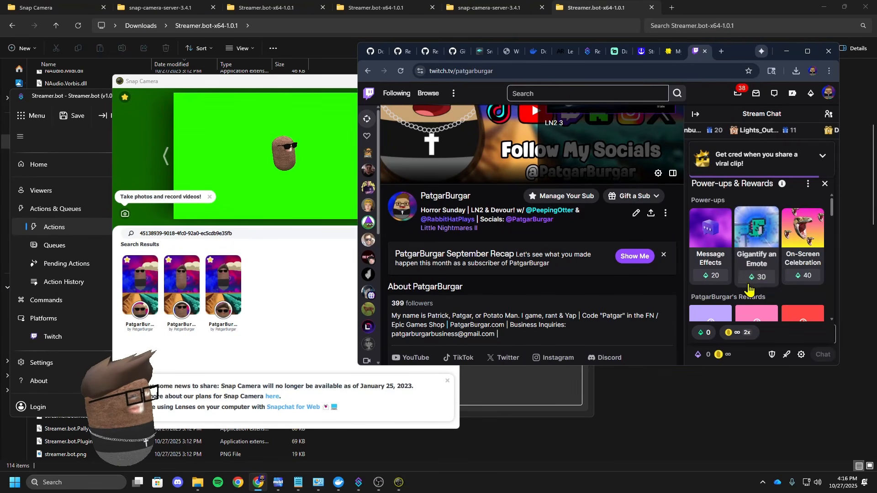
{"action": "scroll", "coordinate": [749, 288], "scroll_direction": "down", "scroll_amount": 5}
{"action": "scroll", "coordinate": [751, 264], "scroll_direction": "down", "scroll_amount": 5}
{"action": "scroll", "coordinate": [735, 256], "scroll_direction": "up", "scroll_amount": 8}
{"action": "scroll", "coordinate": [743, 266], "scroll_direction": "down", "scroll_amount": 1}
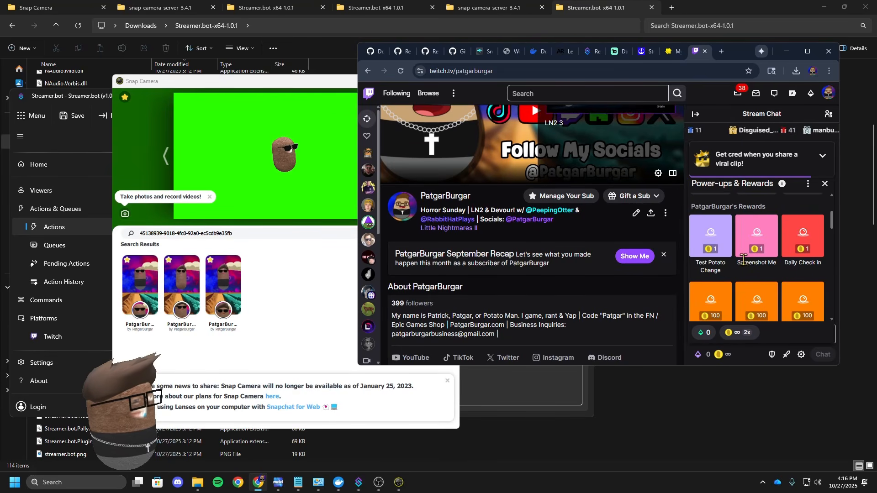
{"action": "left_click", "coordinate": [719, 248]}
{"action": "left_click", "coordinate": [757, 299]}
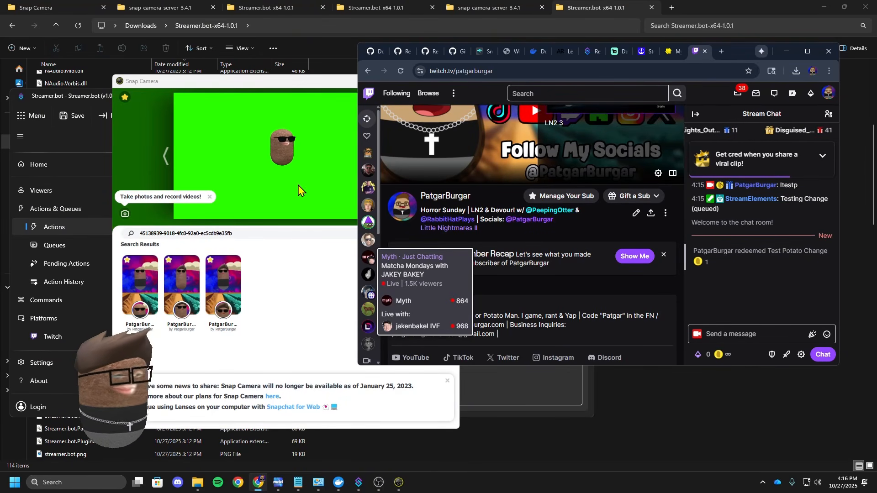
Step: Switch back to Streamer.bot and duplicate the OutFit Change 1 action
{"action": "left_click", "coordinate": [510, 388]}
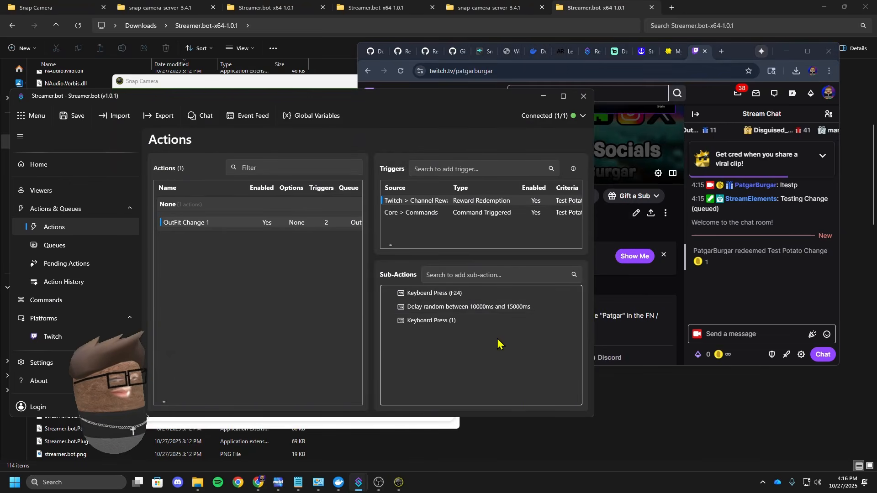
{"action": "left_click", "coordinate": [564, 95]}
{"action": "right_click", "coordinate": [208, 137]}
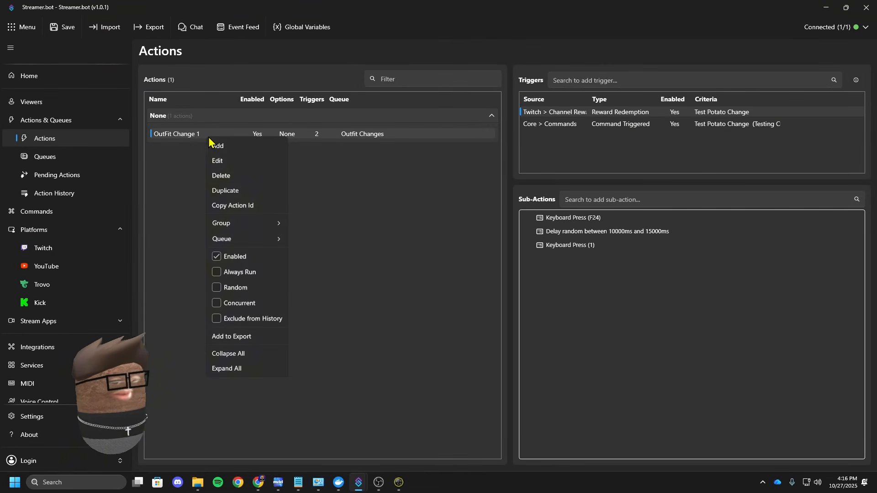
{"action": "left_click", "coordinate": [233, 194]}
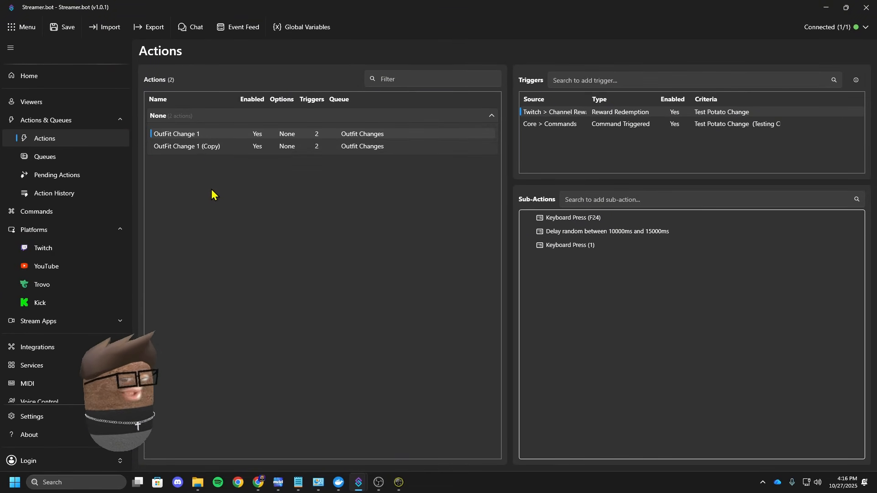
Step: Open the duplicated action's F24 Keyboard Press sub-action and look through the available keys
{"action": "double_click", "coordinate": [202, 145]}
{"action": "left_click", "coordinate": [546, 280]}
{"action": "double_click", "coordinate": [584, 218]}
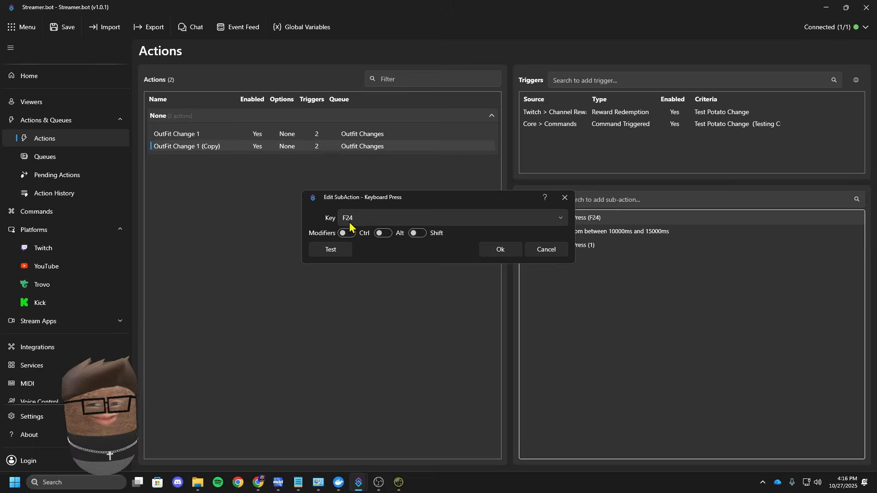
{"action": "left_click", "coordinate": [351, 224]}
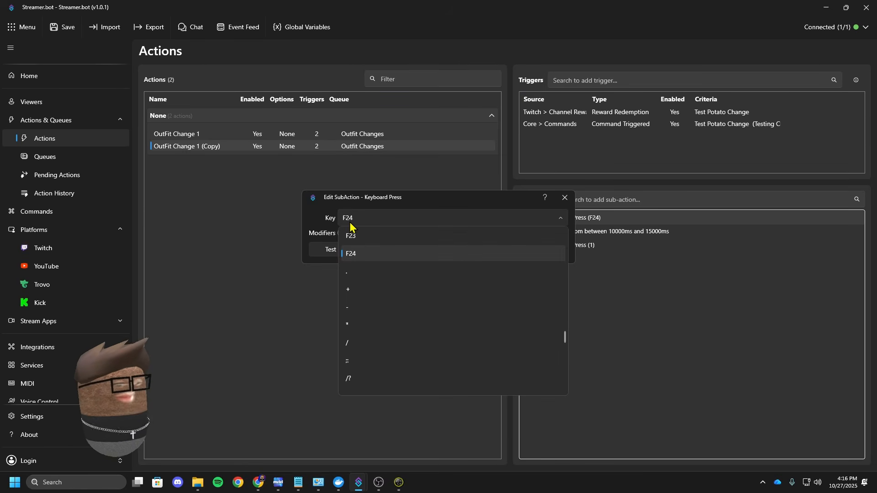
{"action": "scroll", "coordinate": [411, 287], "scroll_direction": "up", "scroll_amount": 2}
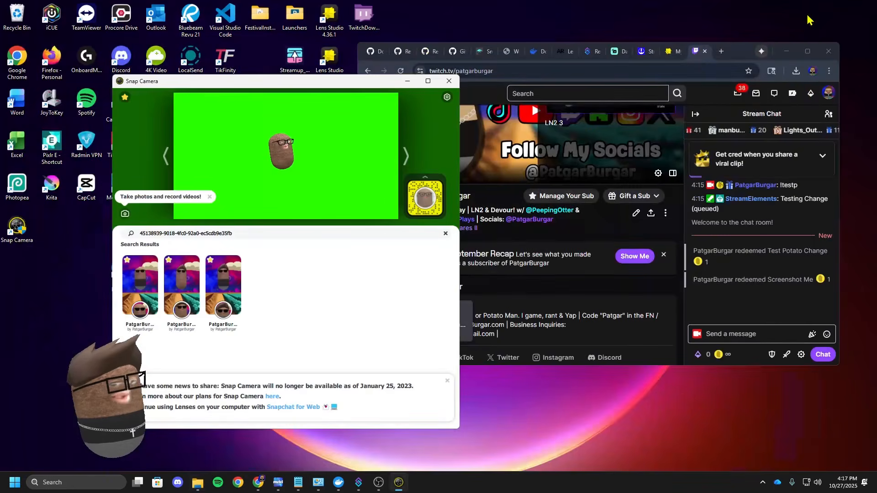
Step: Clear the desktop by minimizing the browser window and closing the Streamer.bot chat window
{"action": "left_click", "coordinate": [785, 53]}
{"action": "left_click_drag", "start_coordinate": [366, 89], "coordinate": [876, 128]}
{"action": "left_click", "coordinate": [707, 112]}
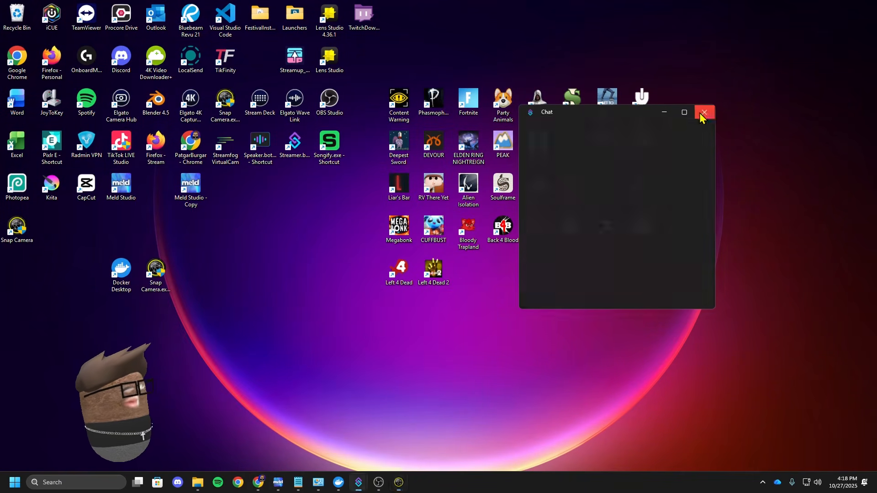
Step: Switch to OBS and add a Video Capture Device source to the Potatoes scene, using Snap Camera as the device
{"action": "left_click", "coordinate": [378, 483]}
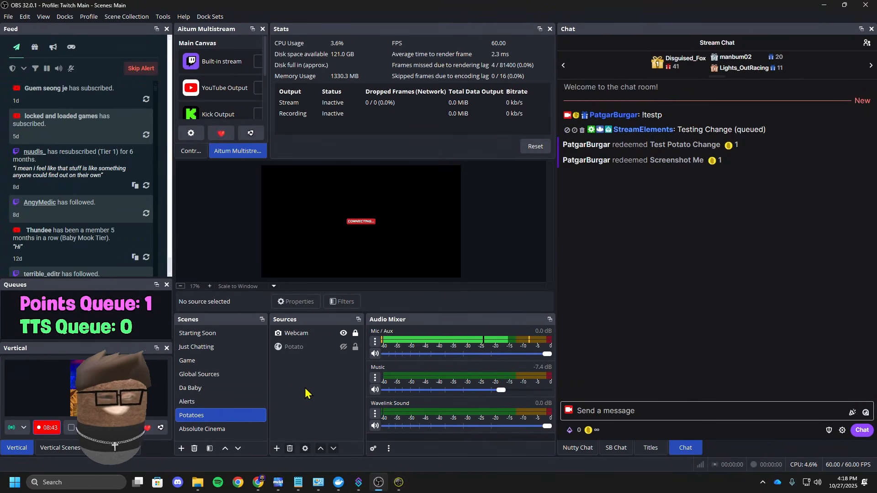
{"action": "left_click", "coordinate": [276, 449]}
{"action": "left_click", "coordinate": [322, 400]}
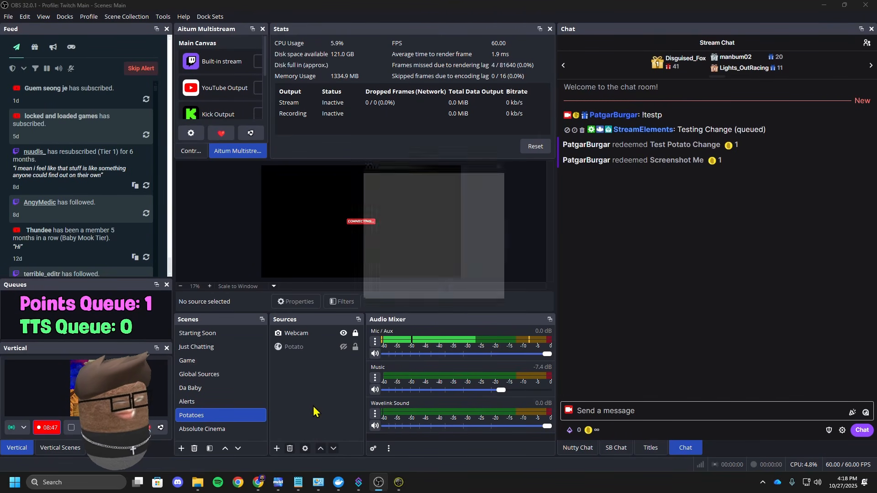
{"action": "left_click", "coordinate": [460, 296]}
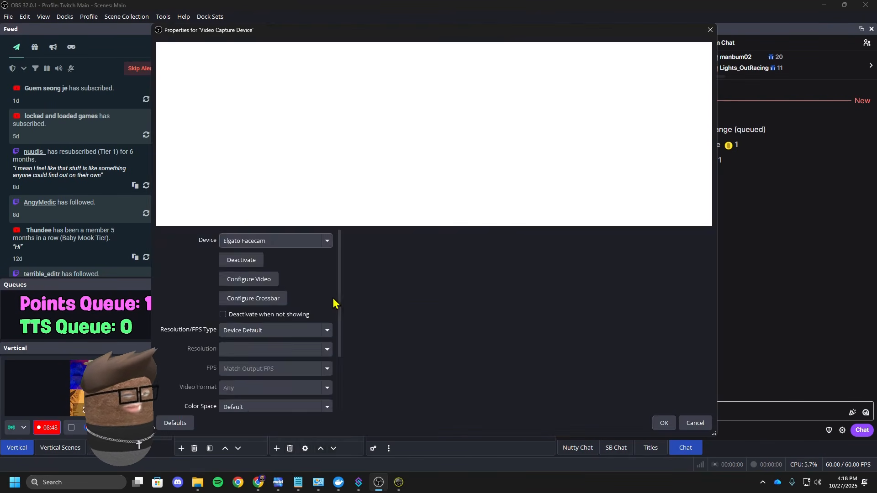
{"action": "left_click", "coordinate": [280, 242]}
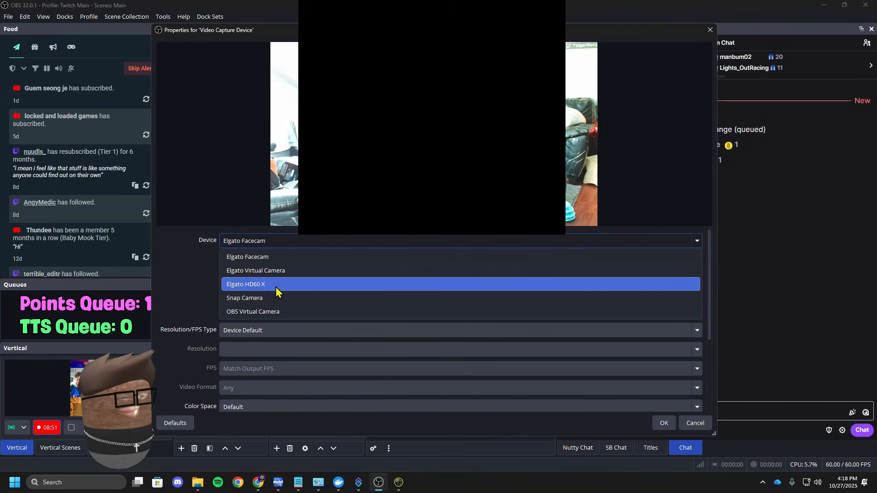
{"action": "left_click", "coordinate": [284, 300]}
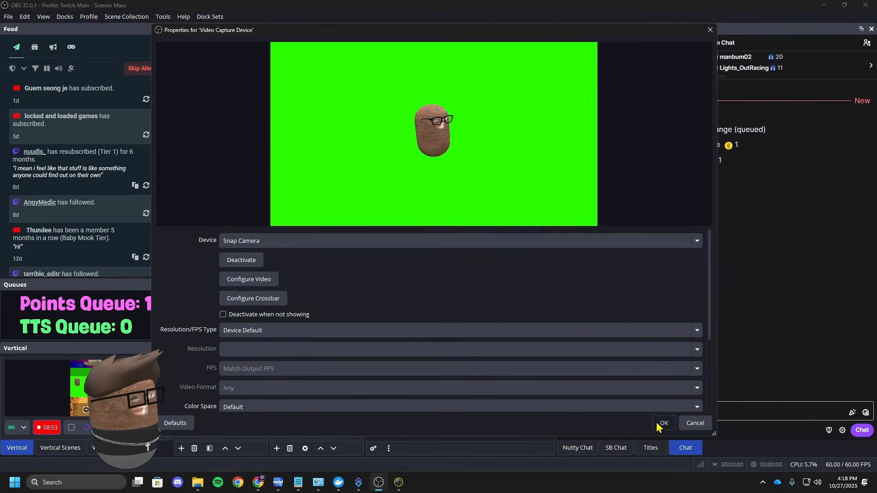
{"action": "left_click", "coordinate": [663, 423]}
Step: Enlarge the new Video Capture Device source until it fills the whole canvas
{"action": "right_click", "coordinate": [303, 333]}
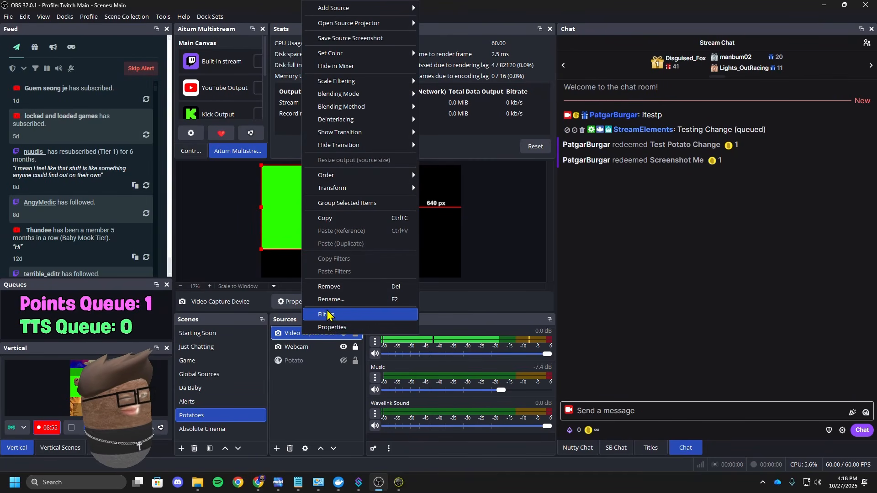
{"action": "left_click", "coordinate": [479, 263]}
{"action": "left_click", "coordinate": [402, 245]}
{"action": "left_click_drag", "start_coordinate": [411, 249], "coordinate": [457, 277]}
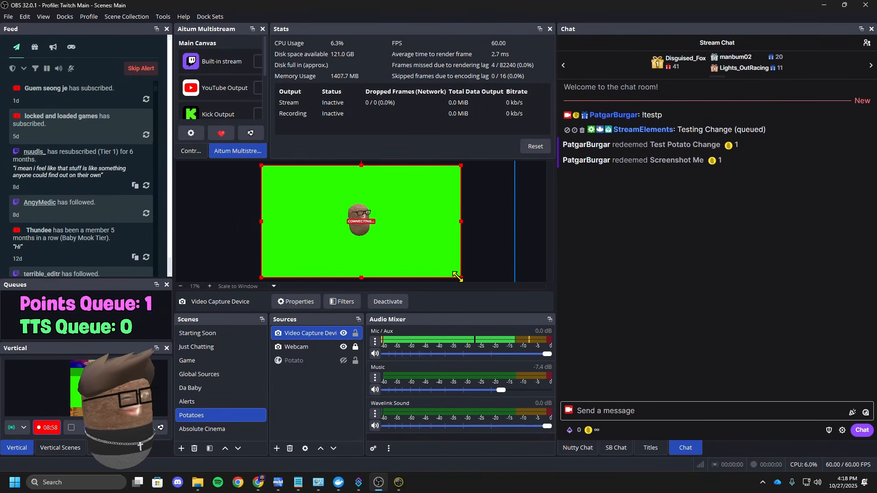
Step: Add a Chroma Key effect filter with the default green key color to the Video Capture Device source
{"action": "right_click", "coordinate": [308, 336]}
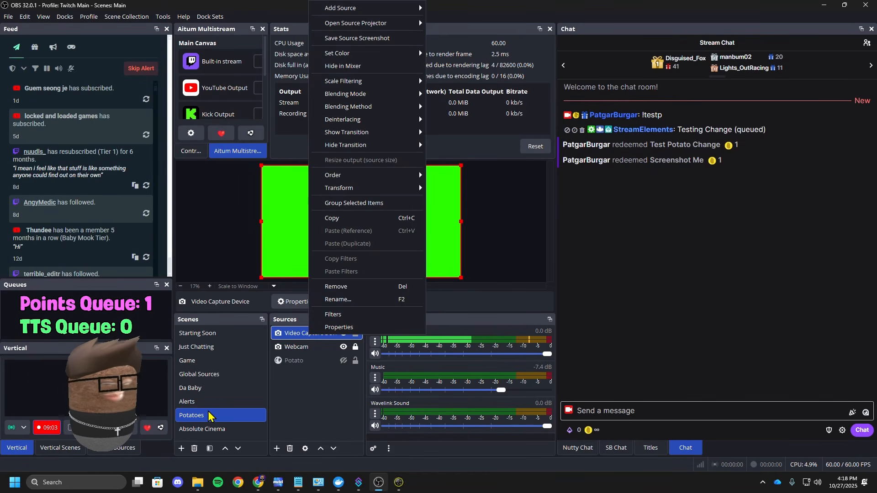
{"action": "left_click", "coordinate": [286, 371]}
{"action": "right_click", "coordinate": [309, 338]}
{"action": "left_click", "coordinate": [327, 315]}
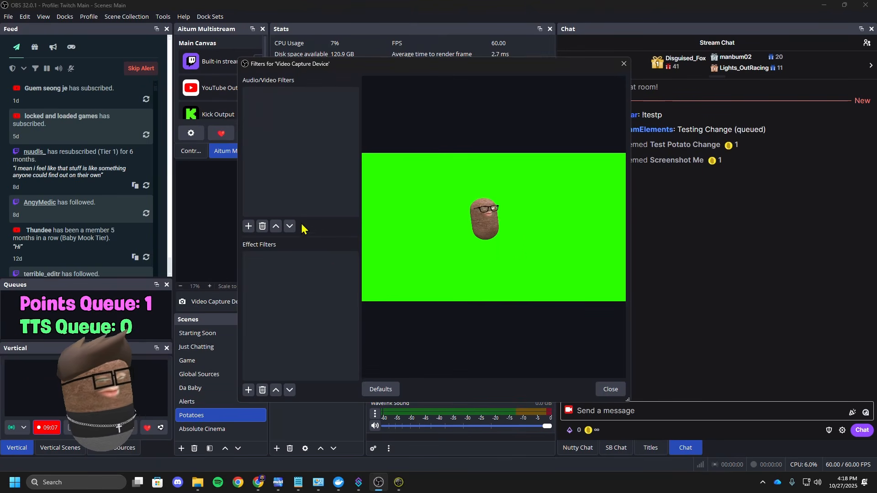
{"action": "left_click", "coordinate": [248, 390]}
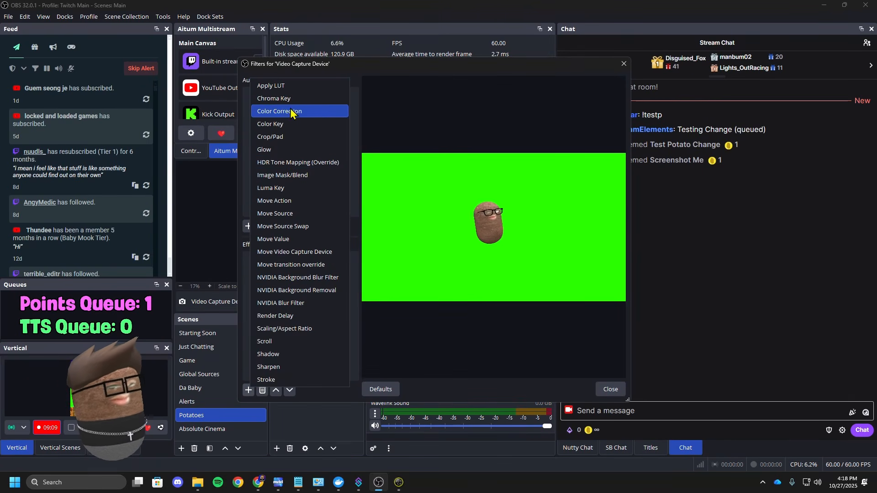
{"action": "left_click", "coordinate": [274, 98]}
{"action": "left_click", "coordinate": [411, 247]}
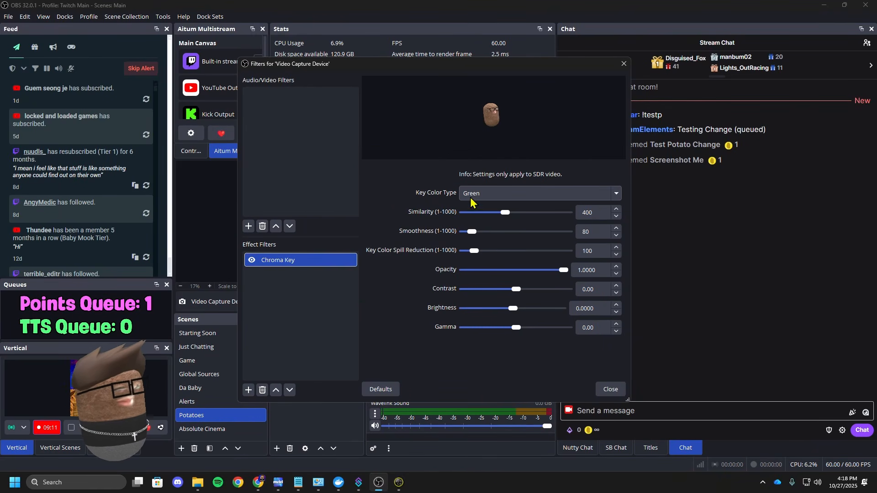
{"action": "left_click", "coordinate": [604, 392]}
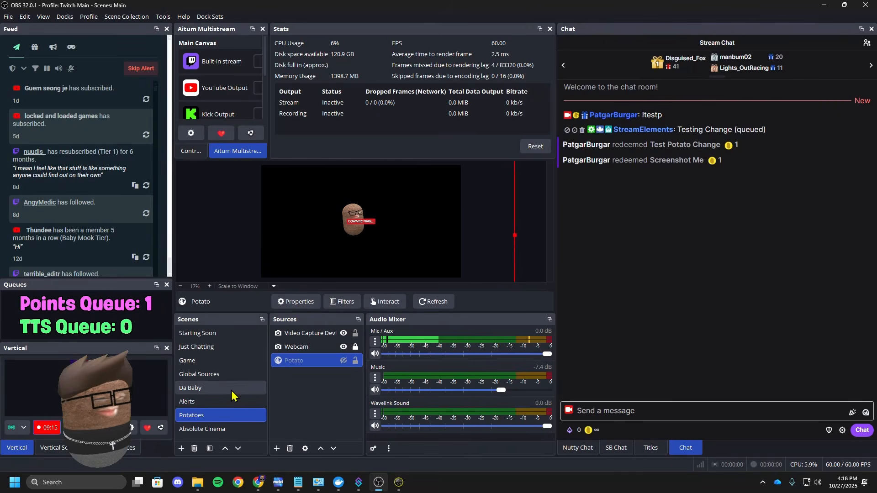
{"action": "left_click", "coordinate": [220, 360]}
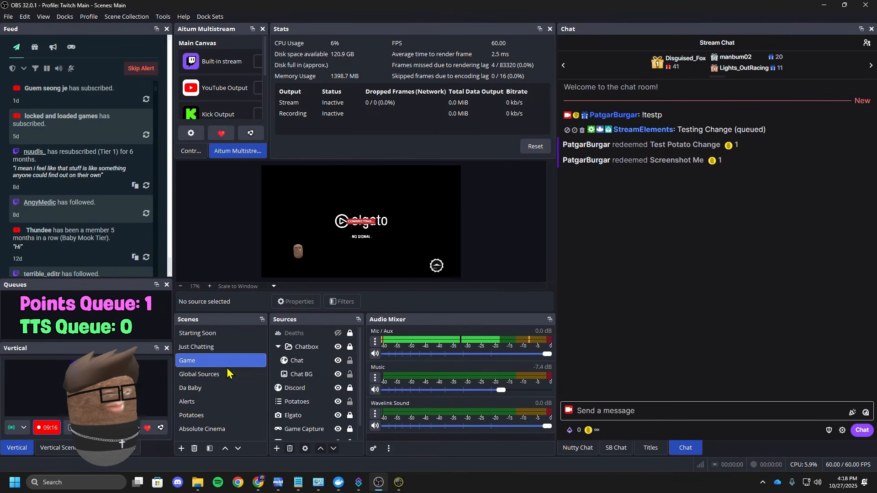
{"action": "left_click", "coordinate": [277, 448]}
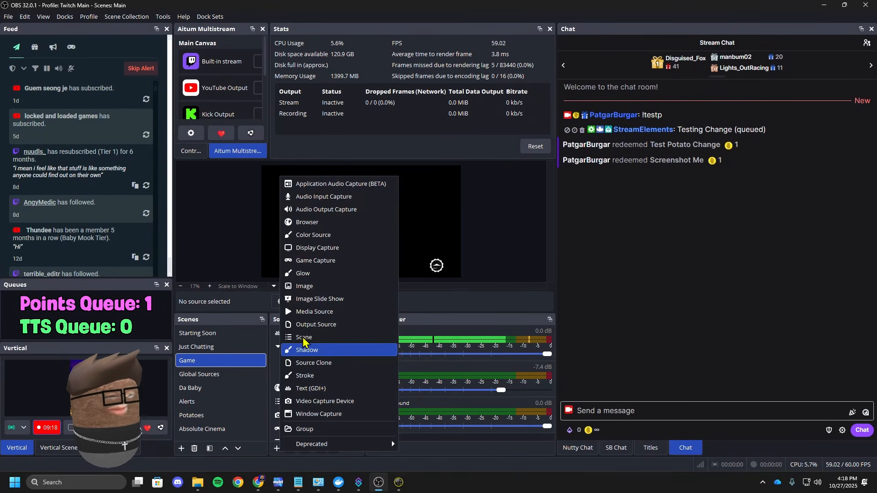
{"action": "left_click", "coordinate": [209, 386]}
{"action": "left_click", "coordinate": [208, 388]}
Step: Add the existing Potatoes scene as a source in the Just Chatting scene, enlarging and repositioning it on the canvas
{"action": "left_click", "coordinate": [210, 348]}
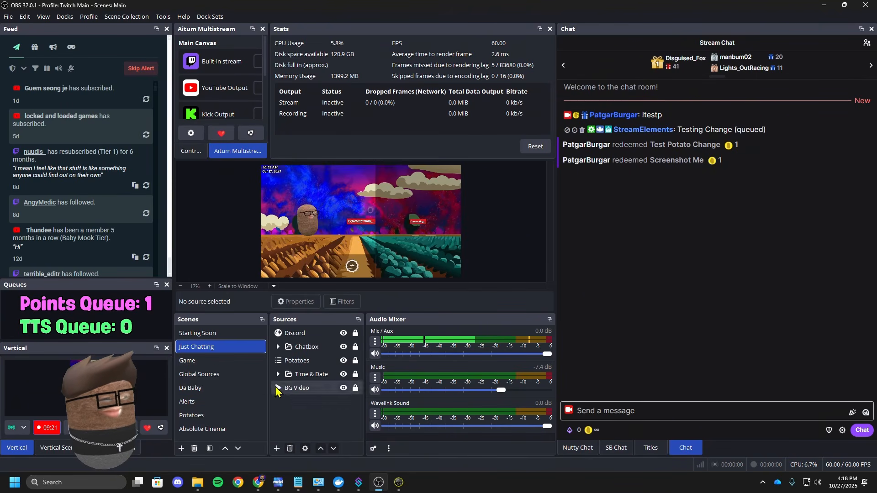
{"action": "left_click", "coordinate": [277, 449]}
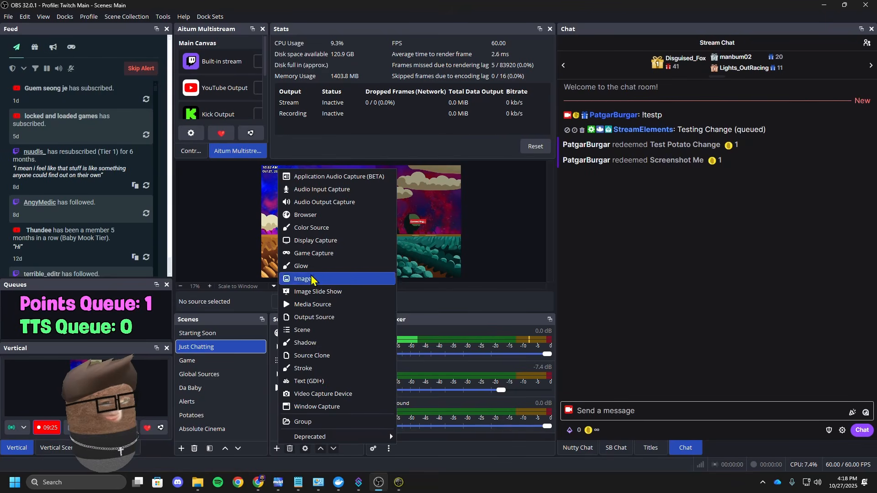
{"action": "left_click", "coordinate": [321, 330]}
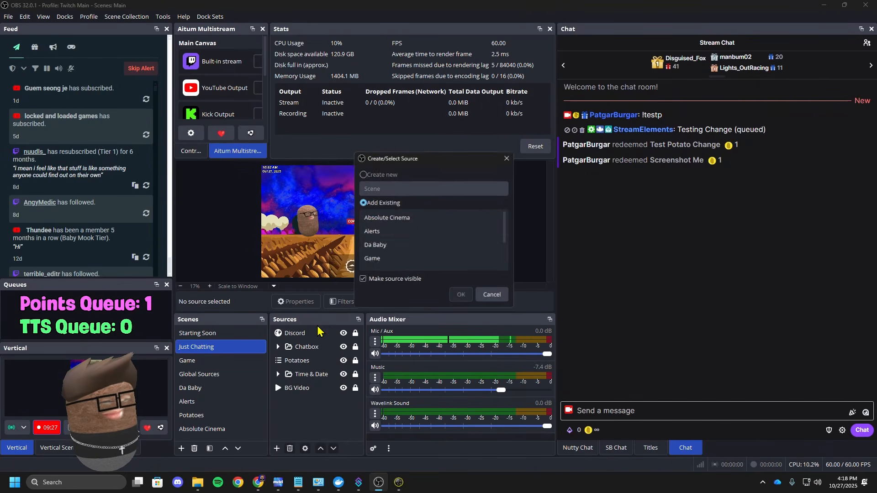
{"action": "scroll", "coordinate": [391, 259], "scroll_direction": "down", "scroll_amount": 2}
{"action": "left_click", "coordinate": [390, 245]}
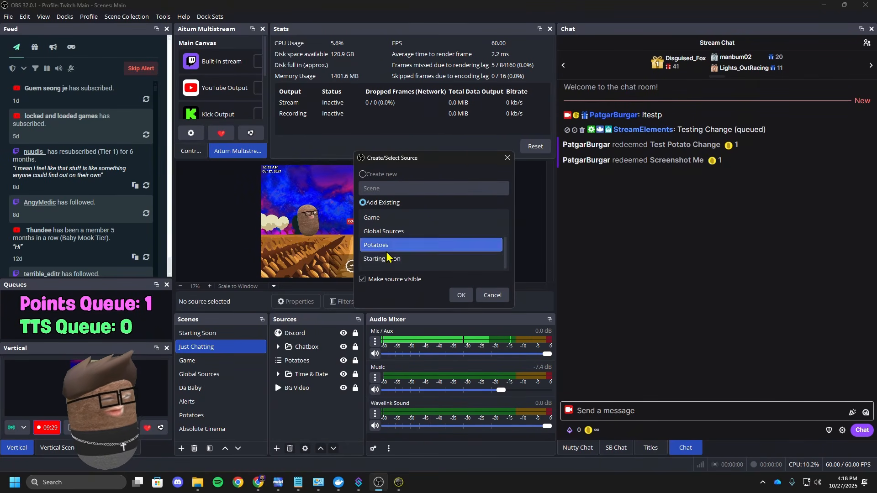
{"action": "left_click", "coordinate": [461, 295]}
{"action": "mouse_move", "coordinate": [461, 278]}
{"action": "left_mouse_down"}
{"action": "mouse_move", "coordinate": [661, 362]}
{"action": "mouse_move", "coordinate": [487, 280]}
{"action": "left_mouse_up"}
{"action": "left_click_drag", "start_coordinate": [445, 251], "coordinate": [310, 191]}
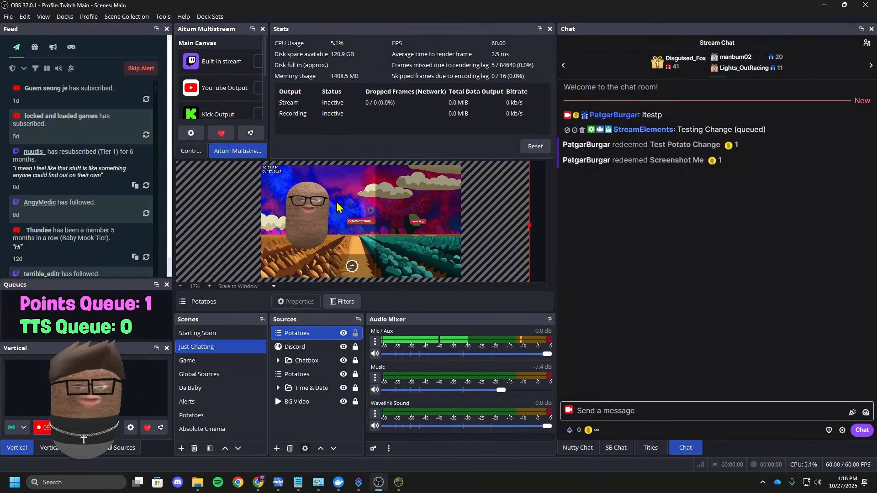
Step: Remove the topmost, unlocked Potatoes source from the Just Chatting scene
{"action": "key", "text": "alt+Tab"}
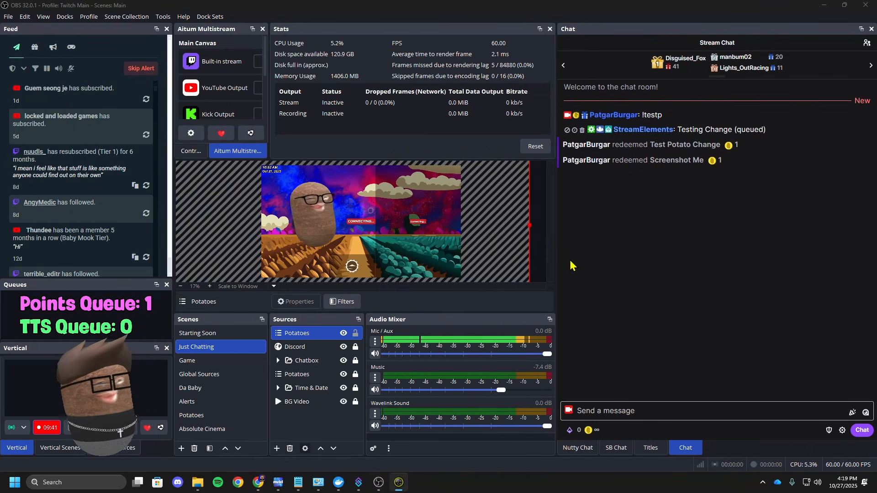
{"action": "key", "text": "alt+Tab"}
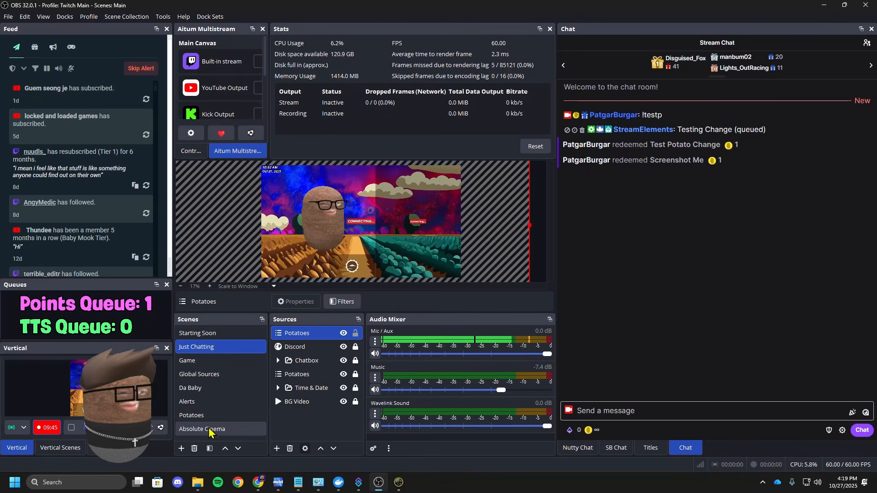
{"action": "key", "text": "Delete"}
{"action": "left_click", "coordinate": [467, 248]}
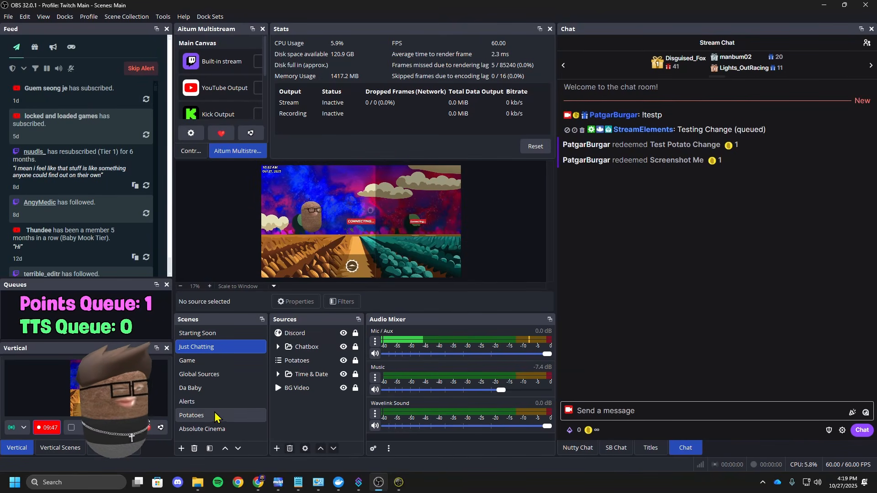
Step: Remove the Video Capture Device source from the Potatoes scene
{"action": "left_click", "coordinate": [219, 415]}
{"action": "left_click", "coordinate": [303, 334]}
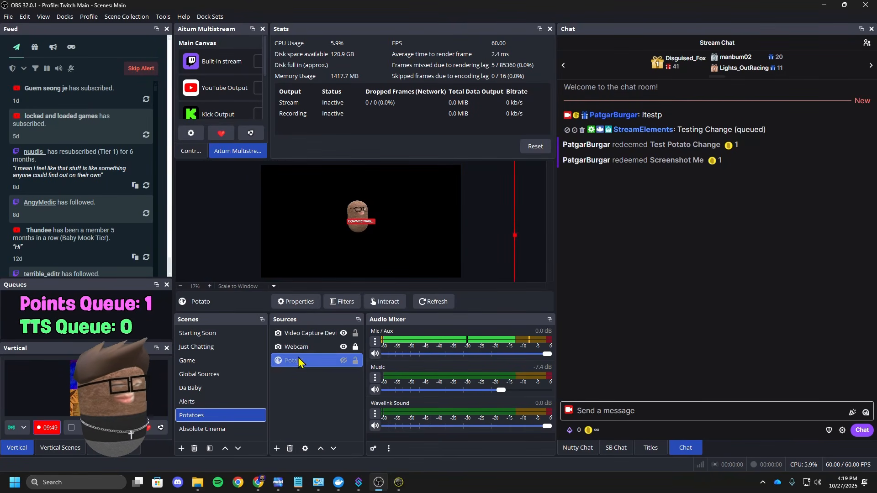
{"action": "key", "text": "Delete"}
{"action": "left_click", "coordinate": [483, 248]}
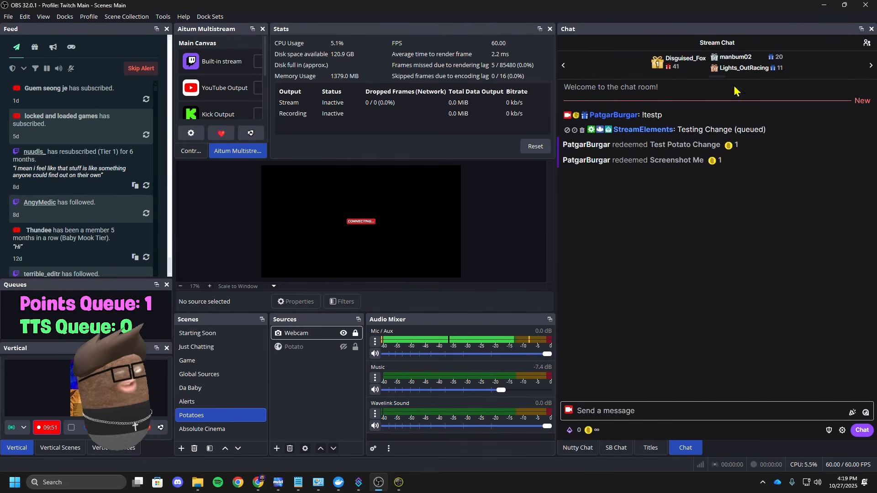
Step: Minimize OBS, launch Stream Deck from the desktop and move its window toward the middle of the desktop
{"action": "left_click", "coordinate": [824, 6]}
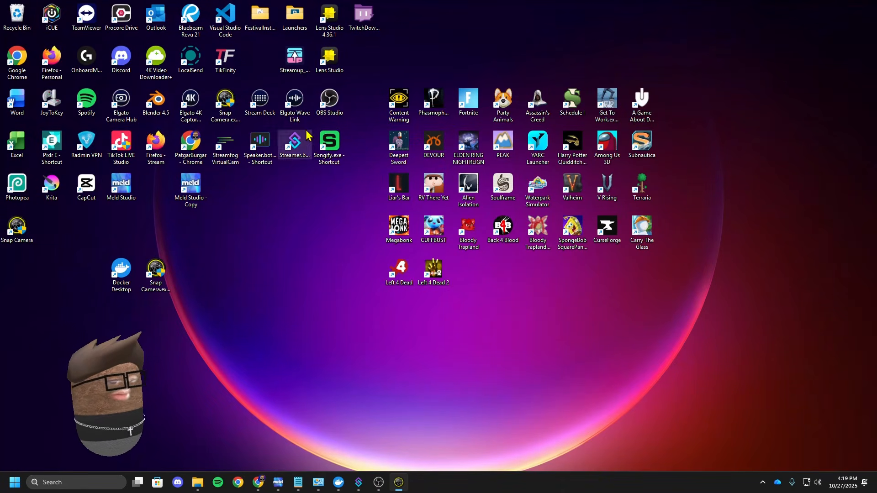
{"action": "double_click", "coordinate": [261, 112]}
{"action": "left_click_drag", "start_coordinate": [611, 90], "coordinate": [290, 78]}
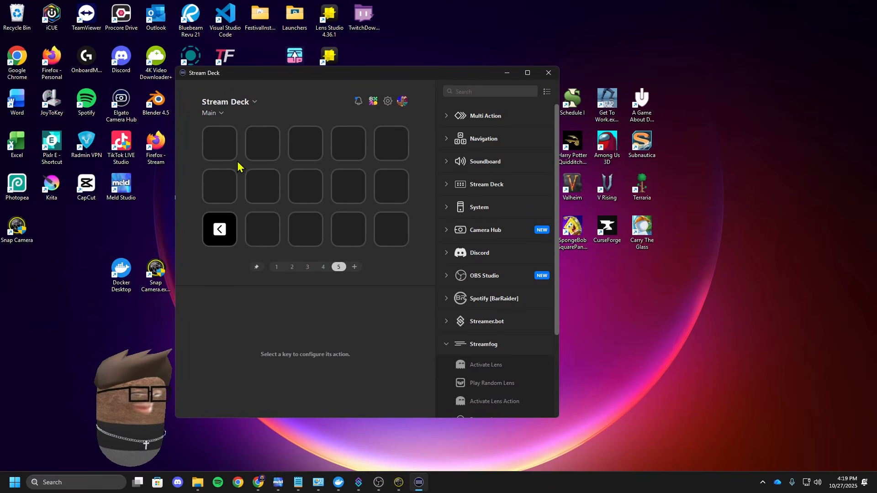
Step: Assign a Streamer.bot Action to the center key of Stream Deck page 5 and title it "test", with the window maximized
{"action": "left_click", "coordinate": [446, 345]}
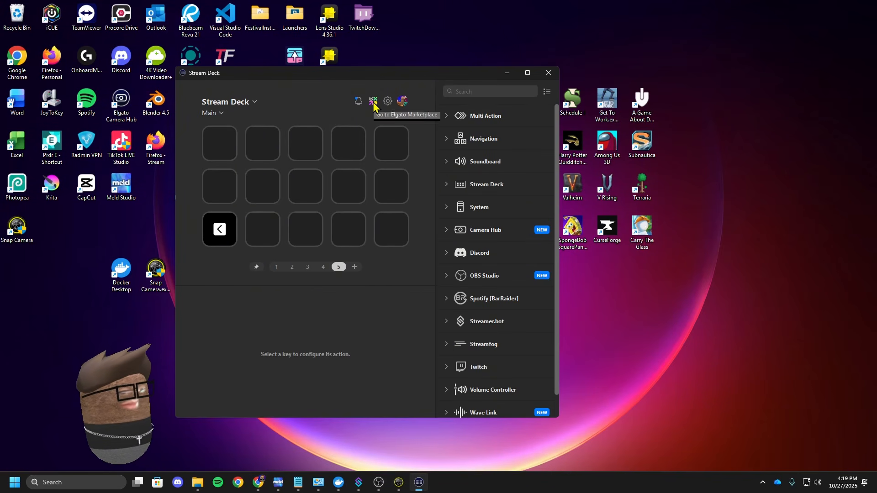
{"action": "scroll", "coordinate": [472, 277], "scroll_direction": "down", "scroll_amount": 1}
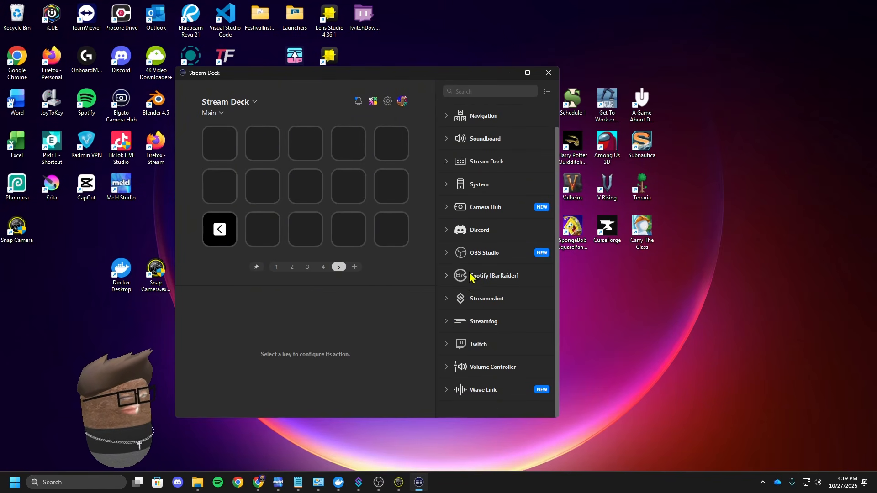
{"action": "left_click", "coordinate": [447, 299]}
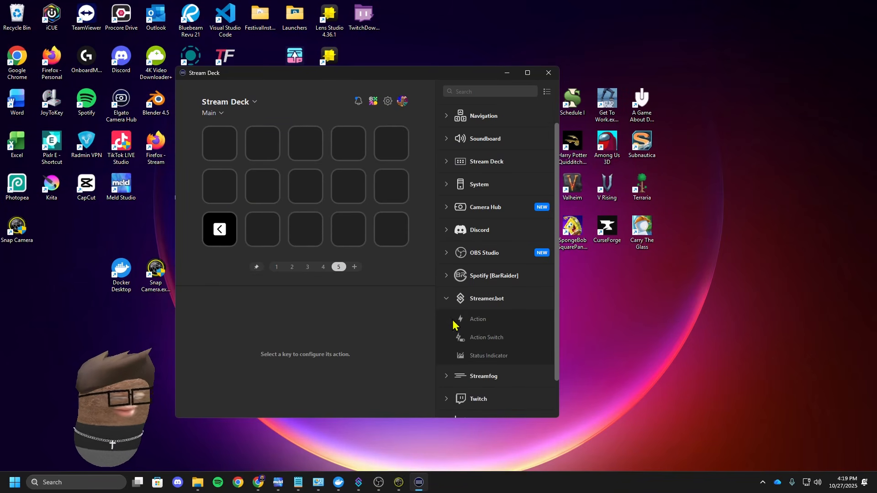
{"action": "left_click_drag", "start_coordinate": [491, 324], "coordinate": [301, 196]}
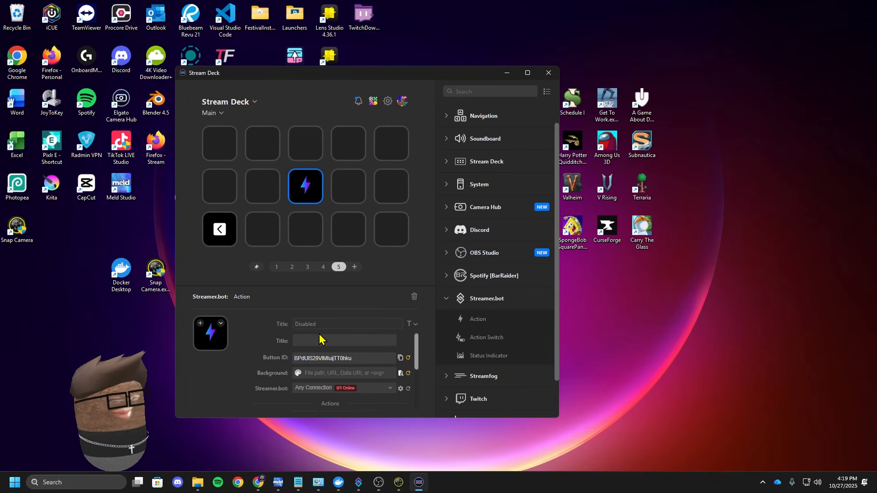
{"action": "scroll", "coordinate": [295, 351], "scroll_direction": "down", "scroll_amount": 2}
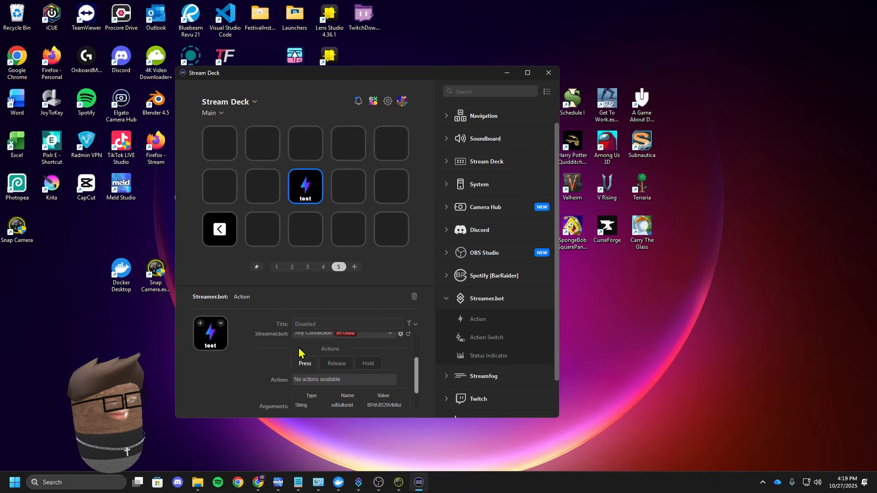
{"action": "scroll", "coordinate": [318, 364], "scroll_direction": "up", "scroll_amount": 2}
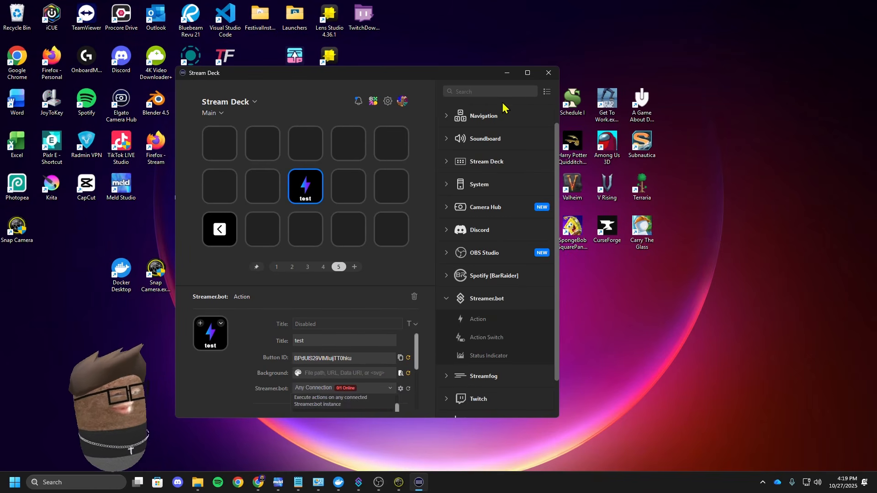
{"action": "left_click", "coordinate": [526, 74]}
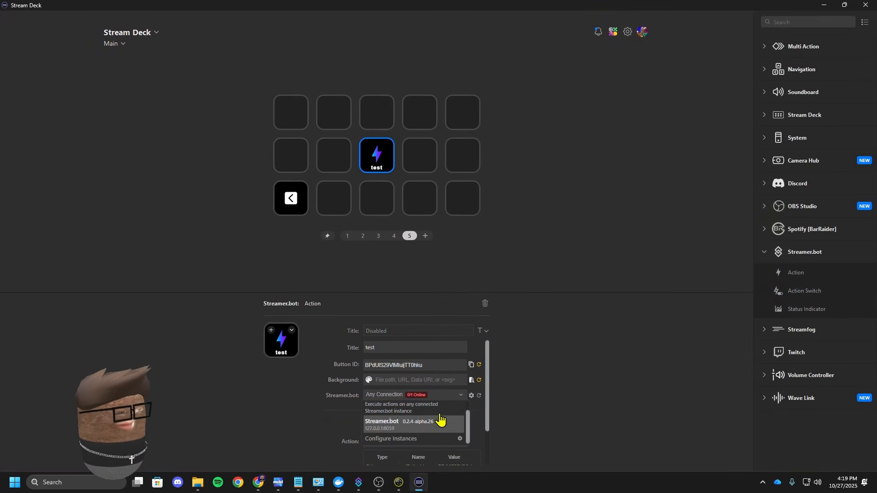
{"action": "left_click", "coordinate": [444, 404]}
Step: Switch to Streamer.bot, start the Elgato StreamDeck integration server and minimize the window
{"action": "left_click", "coordinate": [361, 481]}
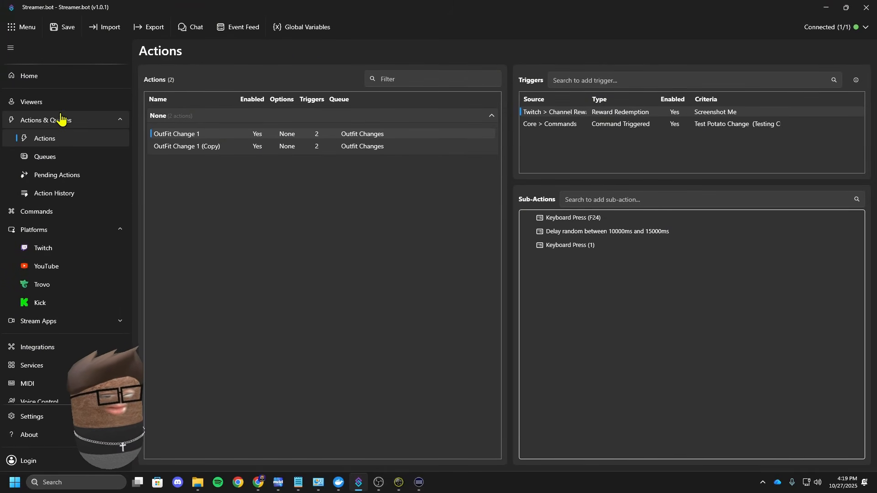
{"action": "left_click", "coordinate": [62, 350]}
{"action": "left_click", "coordinate": [224, 149]}
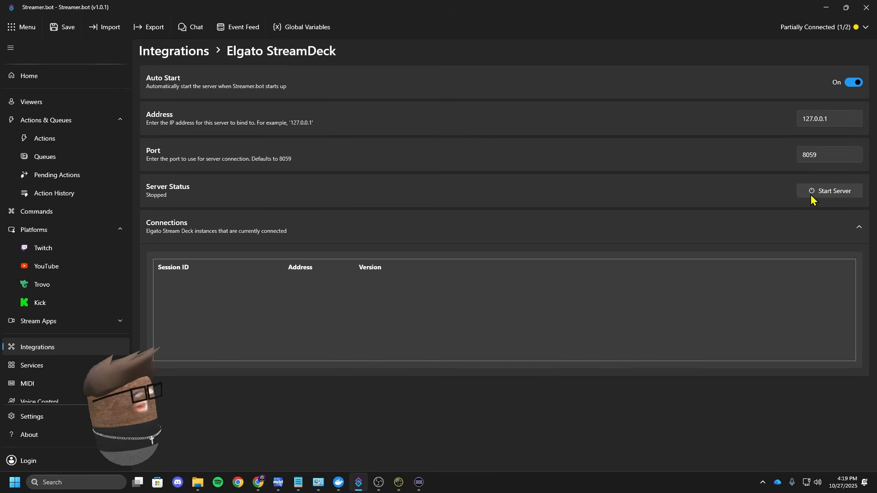
{"action": "left_click", "coordinate": [825, 11]}
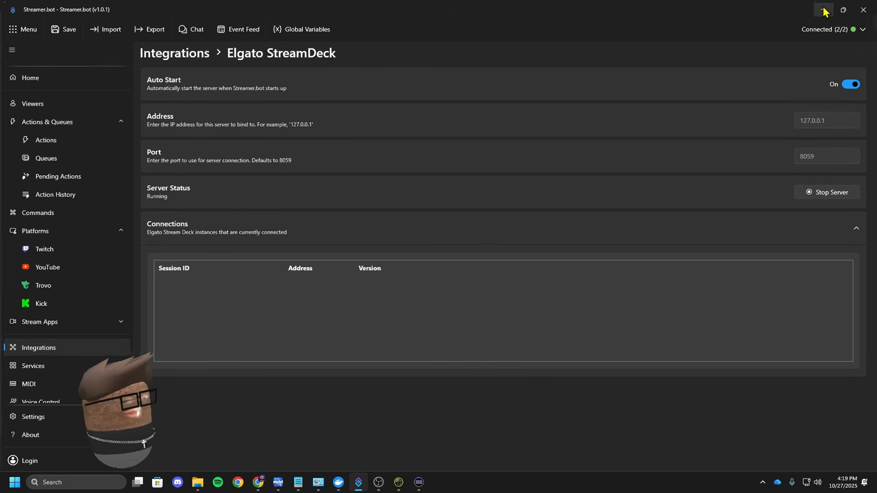
Step: Connect the test key to the Streamer.bot instance and set its Press action to OutFit Change 1
{"action": "left_click", "coordinate": [437, 395]}
{"action": "left_click", "coordinate": [412, 436]}
{"action": "left_click", "coordinate": [439, 399]}
{"action": "left_click", "coordinate": [438, 404]}
{"action": "left_click", "coordinate": [438, 399]}
{"action": "left_click", "coordinate": [435, 429]}
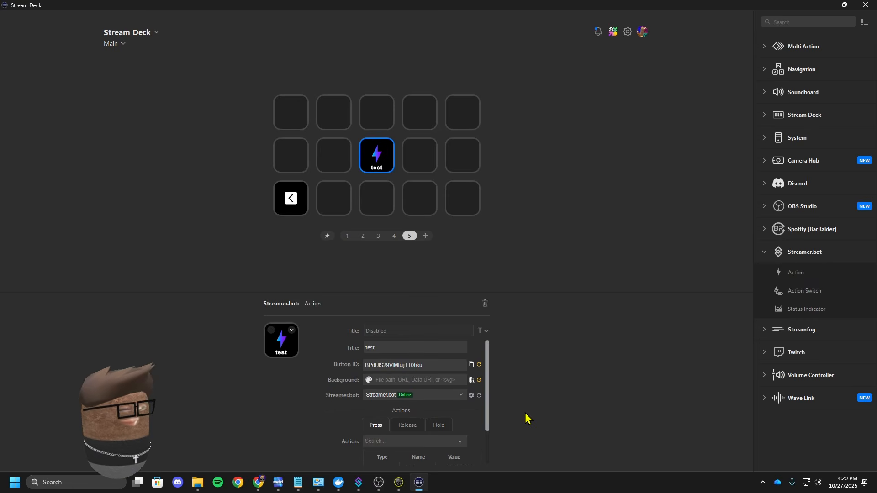
{"action": "left_click", "coordinate": [459, 442]}
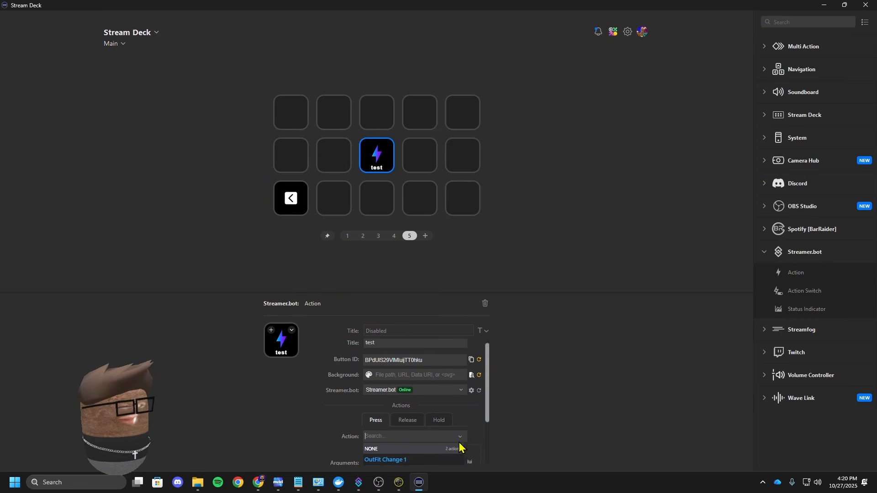
{"action": "left_click", "coordinate": [423, 462]}
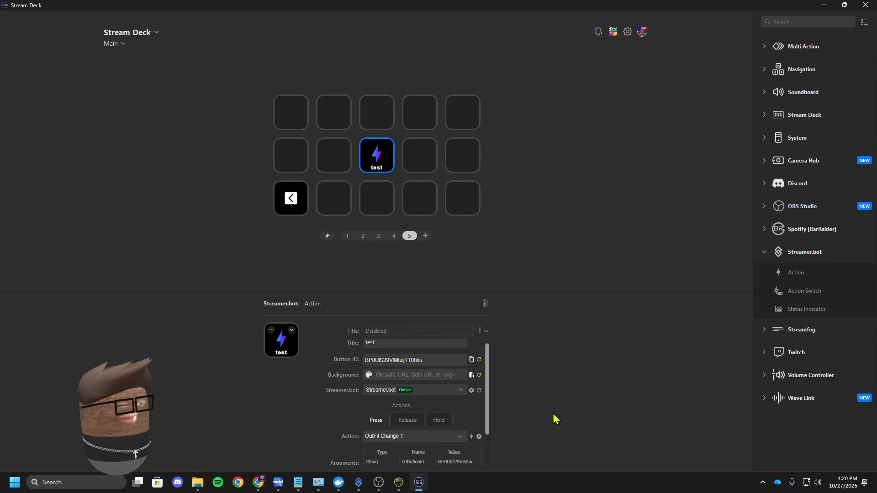
Step: Minimize Snap Camera and move the floating Stream Deck key off the Streamer.bot window
{"action": "left_click", "coordinate": [539, 241]}
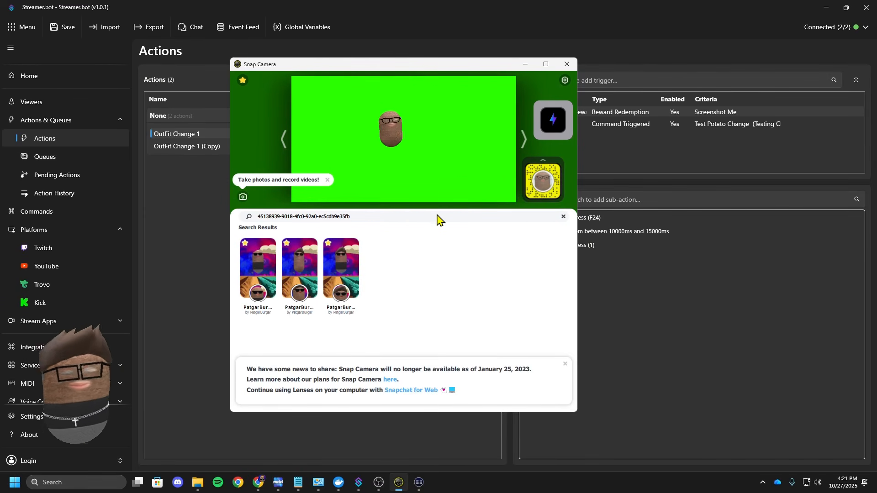
{"action": "left_click", "coordinate": [525, 68]}
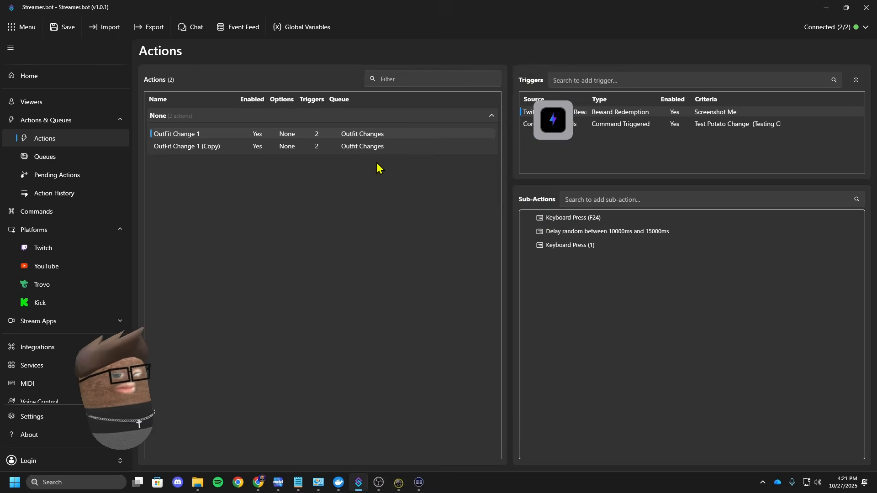
{"action": "left_click_drag", "start_coordinate": [561, 130], "coordinate": [876, 229]}
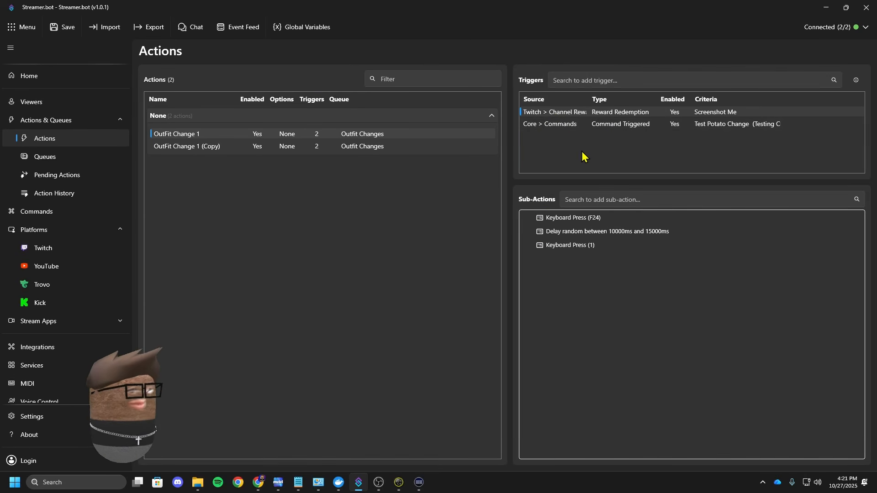
Step: Add a new Streamer.bot action named "CP !Outfit CHange 1" with the Default queue
{"action": "left_click", "coordinate": [222, 147]}
{"action": "right_click", "coordinate": [205, 177]}
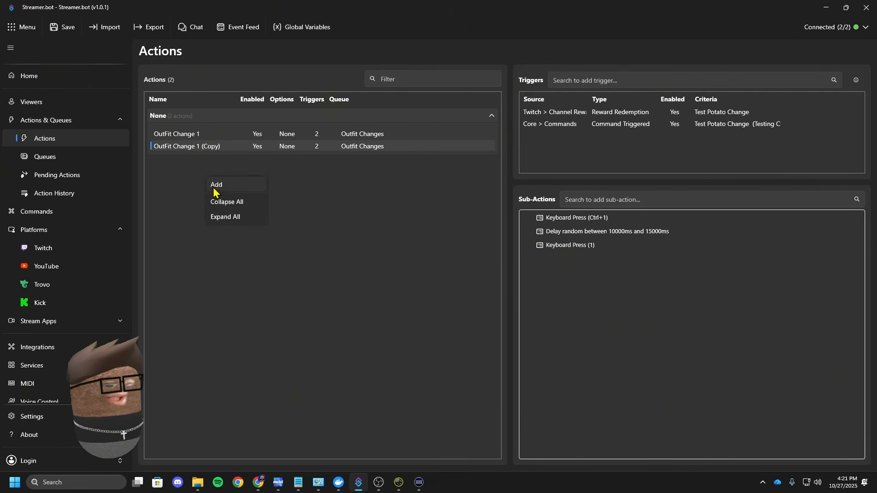
{"action": "left_click", "coordinate": [216, 184]}
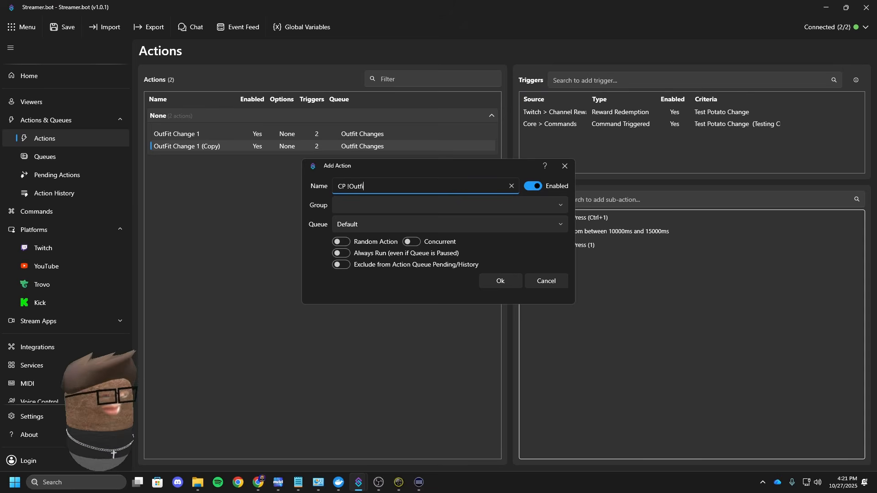
{"action": "type", "text": "CP !Outfit CHange 1"}
{"action": "key", "text": "Return"}
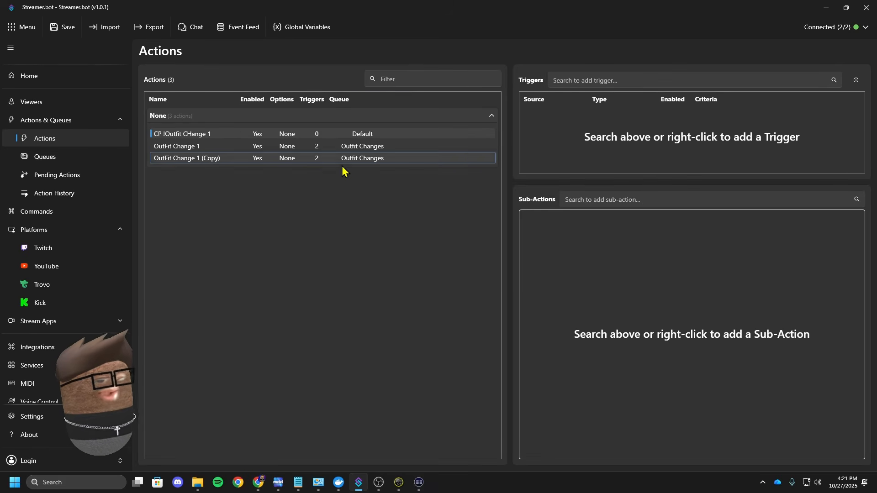
Step: Delete both triggers, the Screenshot Me reward redemption and the chat command, from the OutFit Change 1 action
{"action": "left_click", "coordinate": [226, 148]}
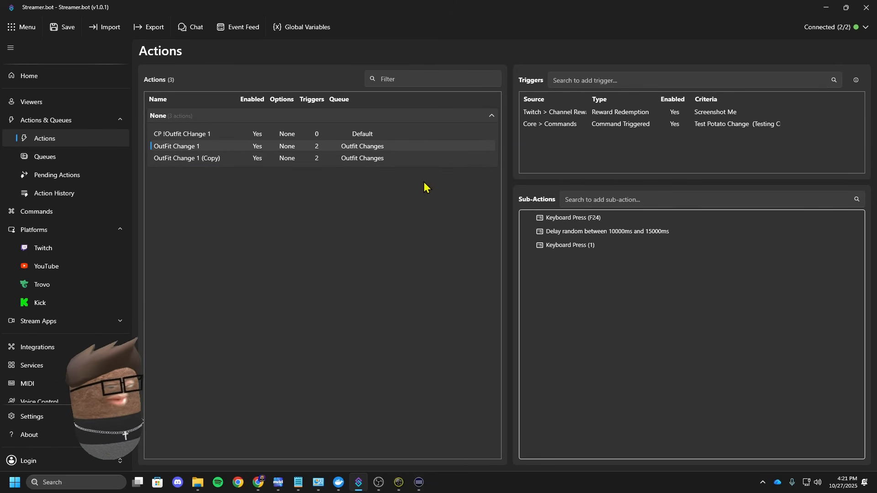
{"action": "left_click_drag", "start_coordinate": [557, 129], "coordinate": [556, 117]}
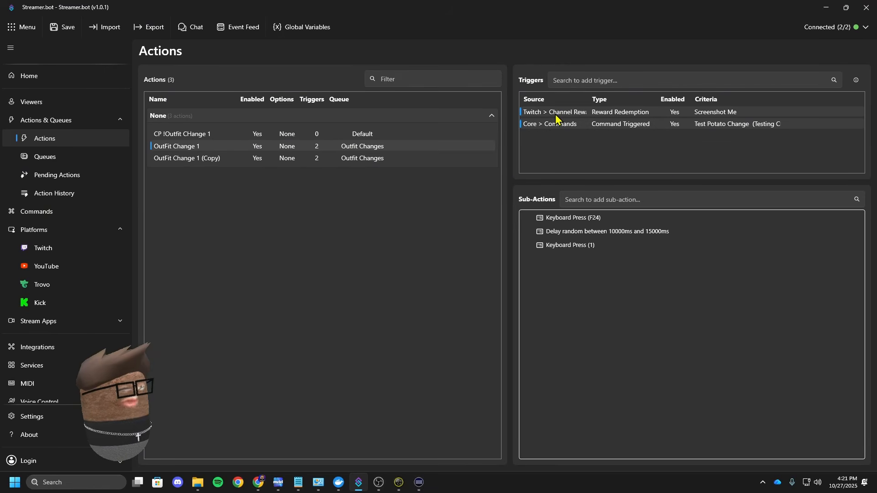
{"action": "key", "text": "Delete"}
{"action": "left_click", "coordinate": [464, 248]}
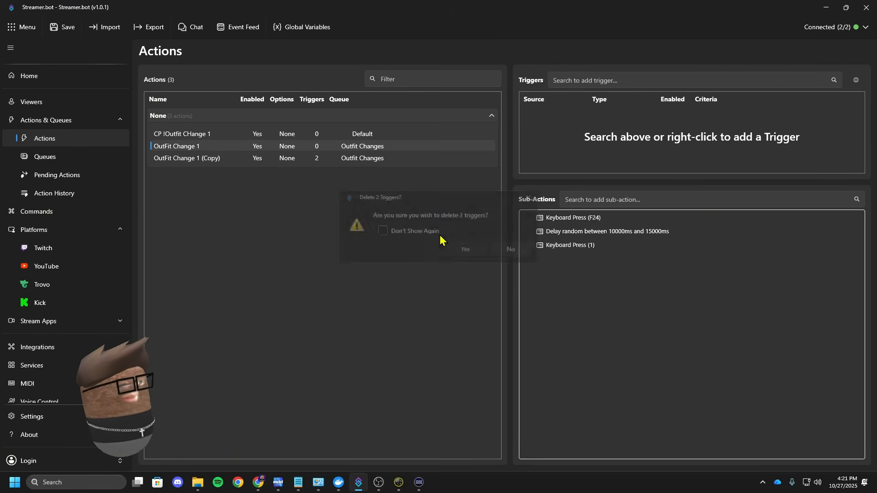
Step: Add a Twitch Reward Redemption trigger for the Test Potato Change reward to the CP !Outfit CHange 1 action
{"action": "left_click", "coordinate": [213, 136]}
{"action": "right_click", "coordinate": [557, 136]}
{"action": "mouse_move", "coordinate": [591, 220]}
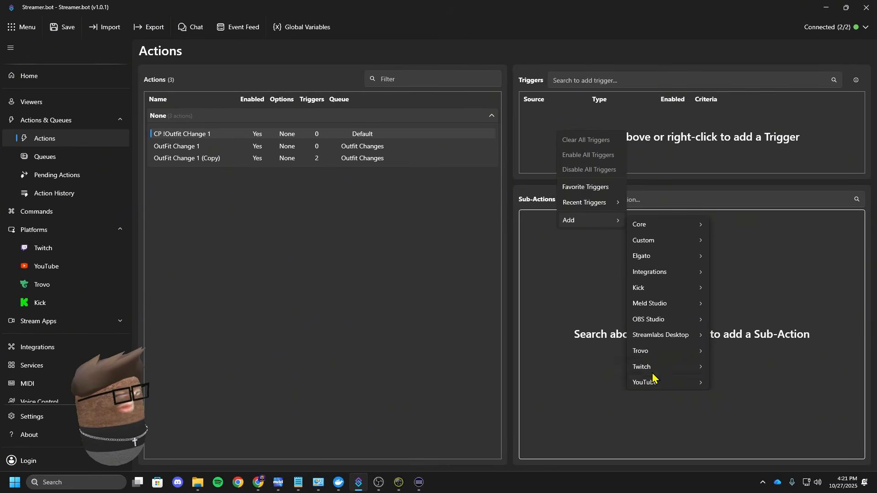
{"action": "mouse_move", "coordinate": [675, 368]}
{"action": "mouse_move", "coordinate": [751, 132]}
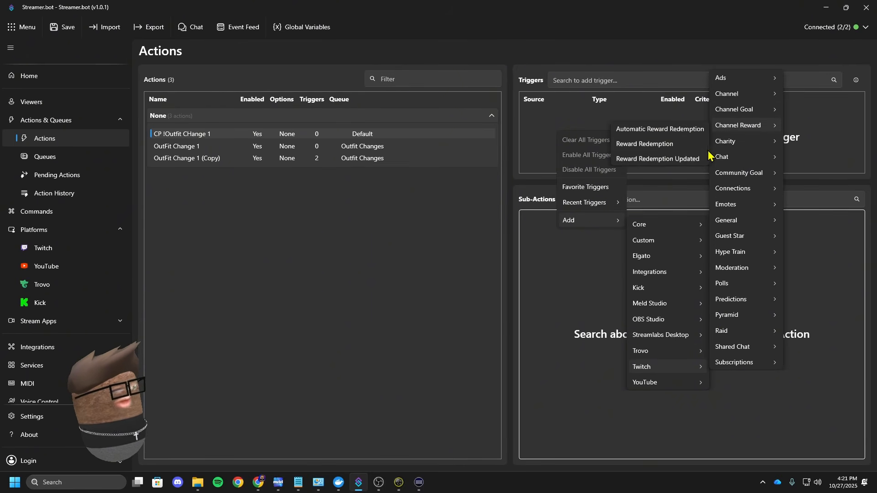
{"action": "left_click", "coordinate": [683, 146]}
{"action": "left_click", "coordinate": [424, 224]}
{"action": "scroll", "coordinate": [382, 333], "scroll_direction": "down", "scroll_amount": 10}
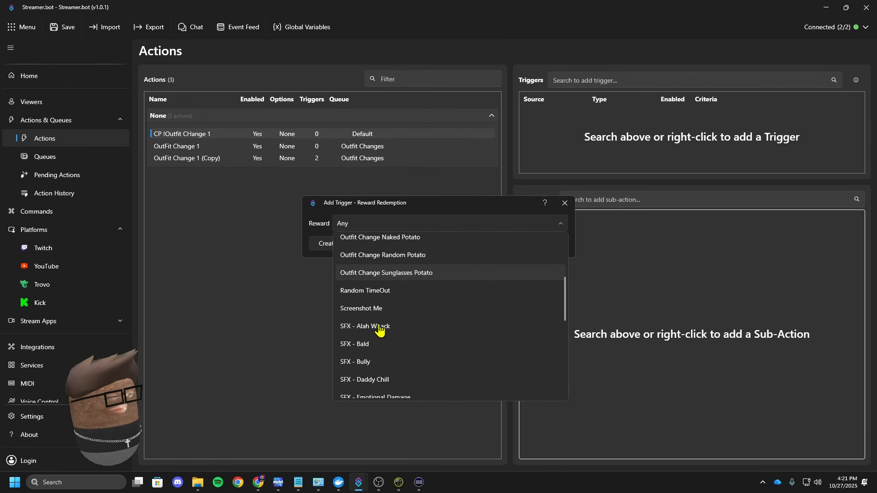
{"action": "left_click", "coordinate": [392, 373]}
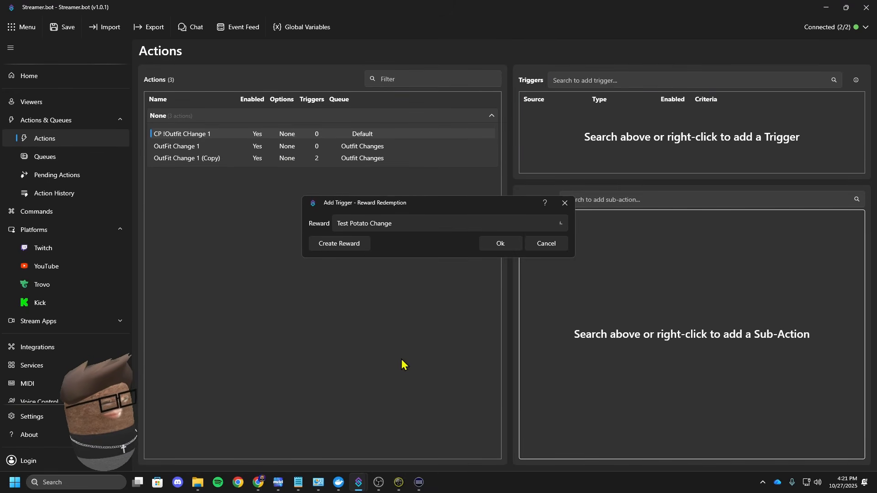
{"action": "left_click", "coordinate": [501, 245]}
Step: Add a Command Triggered trigger for the Test Potato Change command to CP !Outfit CHange 1
{"action": "right_click", "coordinate": [555, 166]}
{"action": "mouse_move", "coordinate": [612, 268]}
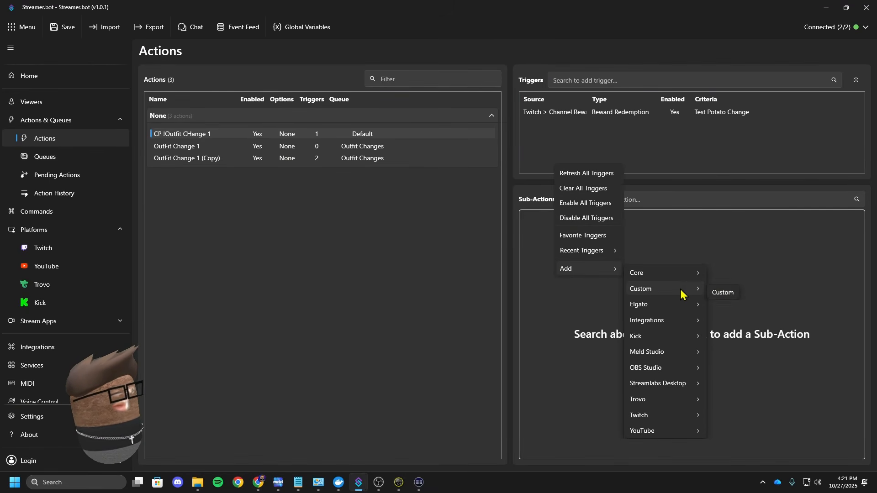
{"action": "mouse_move", "coordinate": [679, 273]}
{"action": "mouse_move", "coordinate": [751, 101]}
{"action": "left_click", "coordinate": [811, 115]}
{"action": "left_click", "coordinate": [449, 222]}
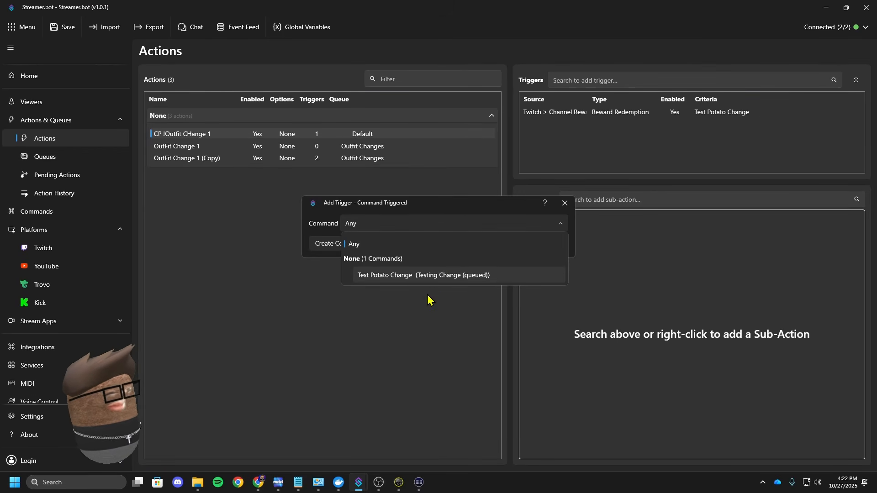
{"action": "left_click", "coordinate": [417, 275]}
{"action": "left_click", "coordinate": [497, 243]}
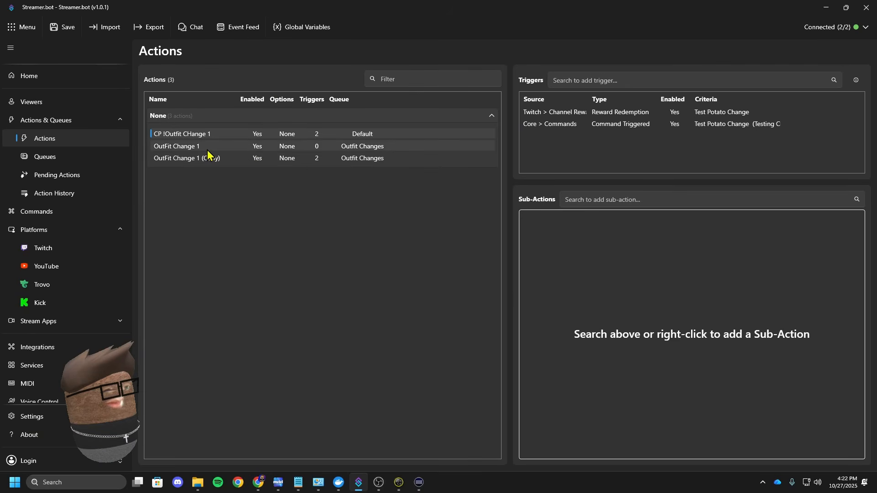
Step: Add a Run Action sub-action to CP !Outfit CHange 1 that runs OutFit Change 1 immediately, and select OutFit Change 1
{"action": "right_click", "coordinate": [545, 269]}
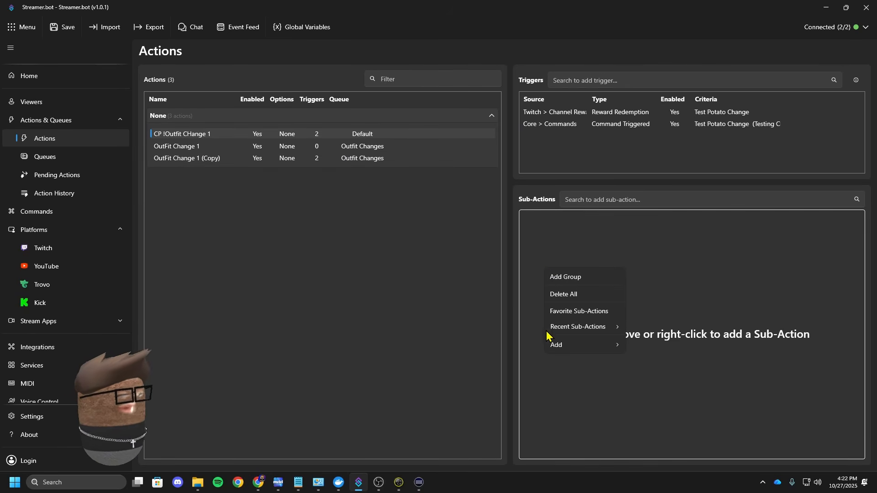
{"action": "left_click", "coordinate": [254, 145]}
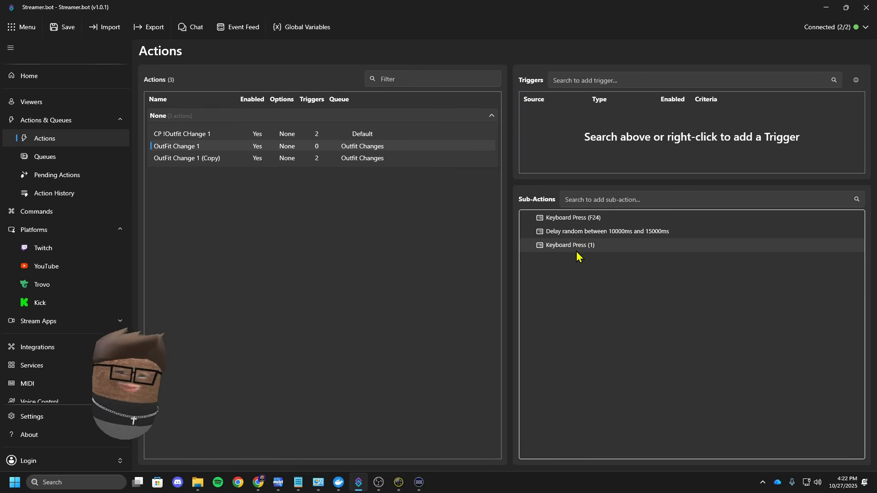
{"action": "left_click", "coordinate": [241, 137]}
{"action": "right_click", "coordinate": [586, 252]}
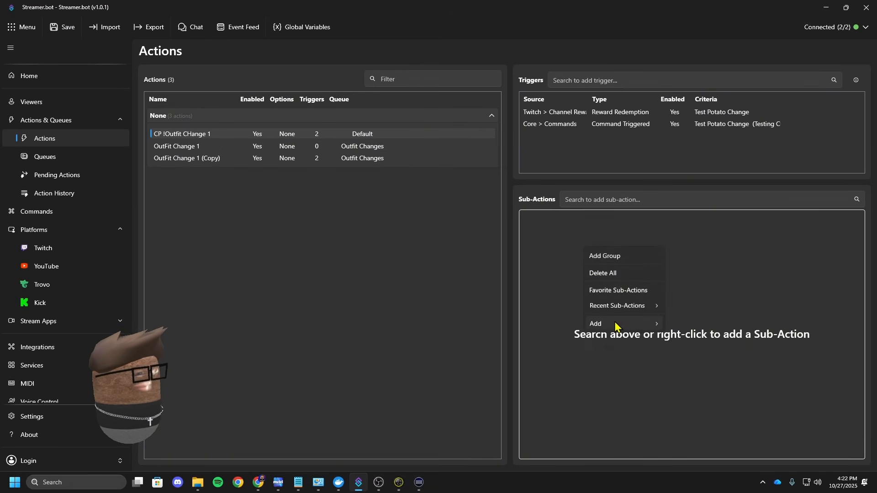
{"action": "mouse_move", "coordinate": [639, 322]}
{"action": "mouse_move", "coordinate": [694, 110]}
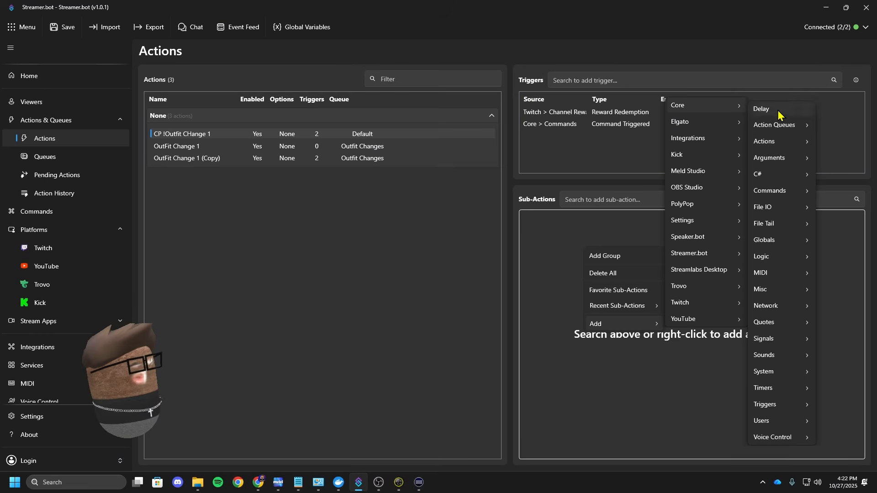
{"action": "mouse_move", "coordinate": [792, 143]}
{"action": "left_click", "coordinate": [719, 177]}
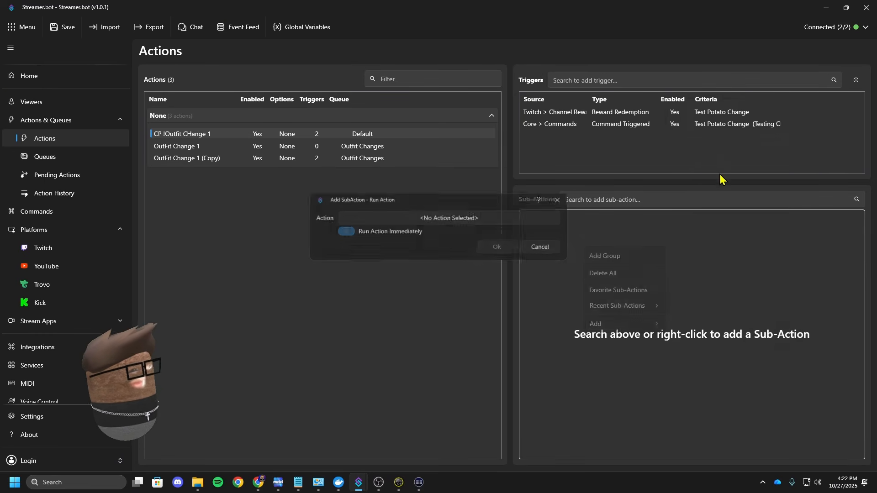
{"action": "left_click", "coordinate": [461, 223]}
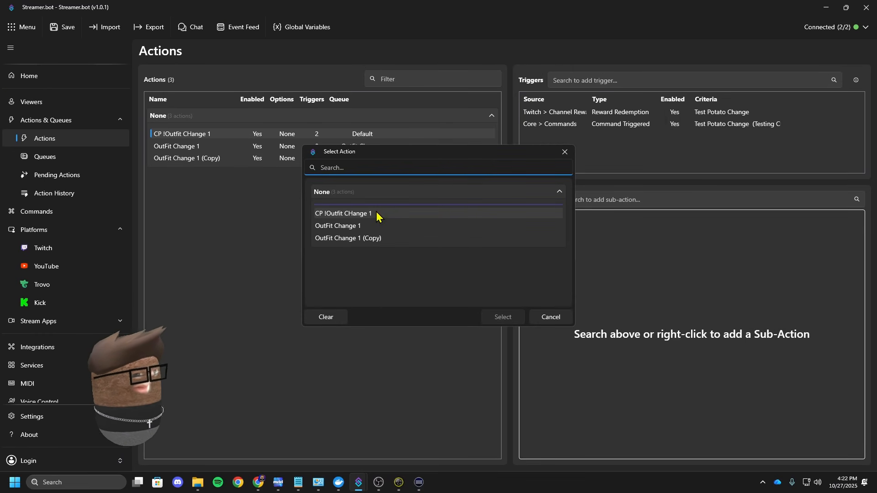
{"action": "left_click", "coordinate": [377, 227]}
{"action": "left_click", "coordinate": [501, 317]}
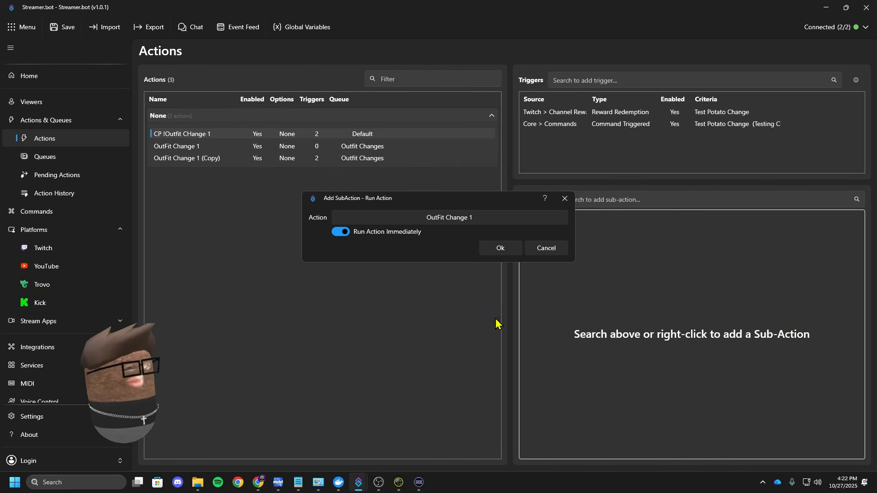
{"action": "left_click", "coordinate": [506, 252]}
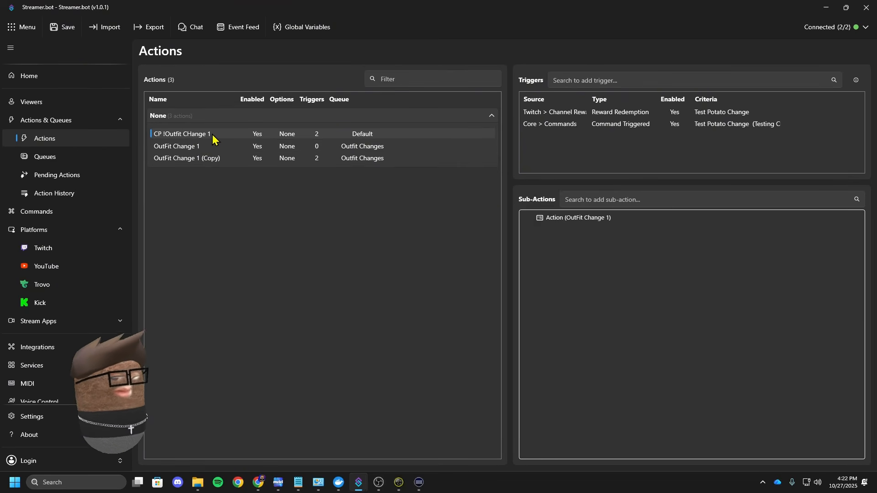
{"action": "left_click", "coordinate": [208, 148]}
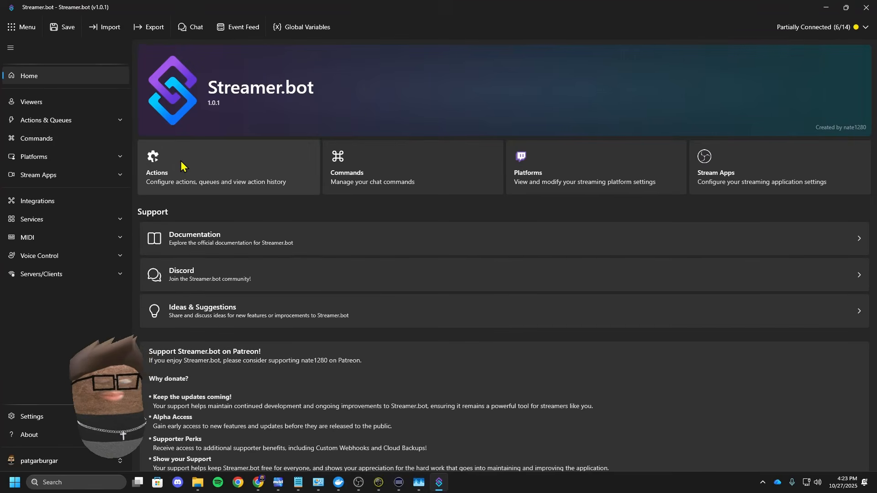
Step: Open the full setup's actions, collapse the OutFit Change Management group and examine the keybind sub-actions of several Potato Changes actions
{"action": "left_click", "coordinate": [180, 160]}
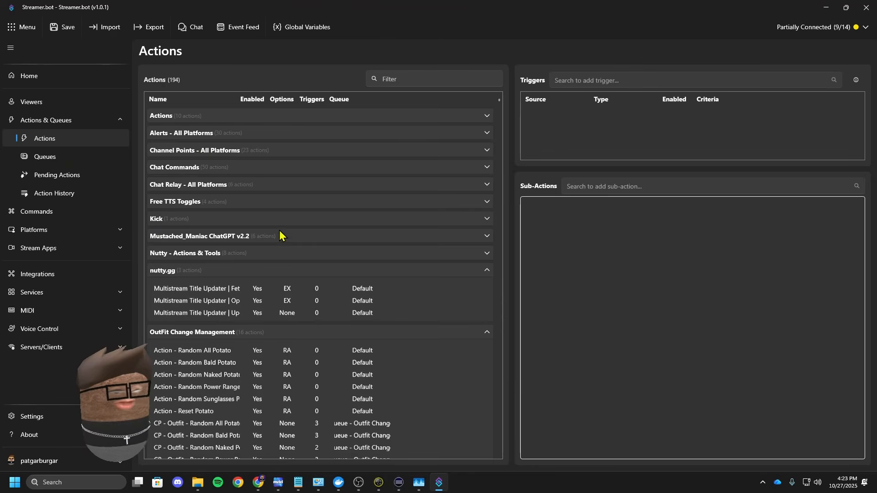
{"action": "scroll", "coordinate": [268, 225], "scroll_direction": "down", "scroll_amount": 3}
{"action": "left_click", "coordinate": [237, 202]}
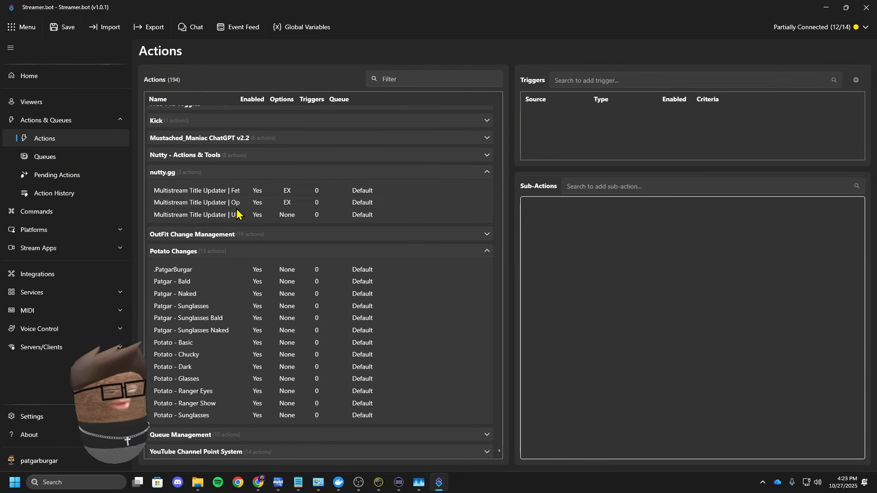
{"action": "left_click", "coordinate": [229, 270]}
{"action": "left_click", "coordinate": [203, 319]}
{"action": "left_click", "coordinate": [215, 391]}
{"action": "left_click", "coordinate": [223, 404]}
{"action": "left_click", "coordinate": [224, 416]}
{"action": "left_click", "coordinate": [225, 366]}
{"action": "left_click", "coordinate": [227, 343]}
{"action": "left_click", "coordinate": [225, 294]}
{"action": "left_click", "coordinate": [224, 281]}
{"action": "left_click", "coordinate": [223, 270]}
{"action": "scroll", "coordinate": [215, 293], "scroll_direction": "up", "scroll_amount": 4}
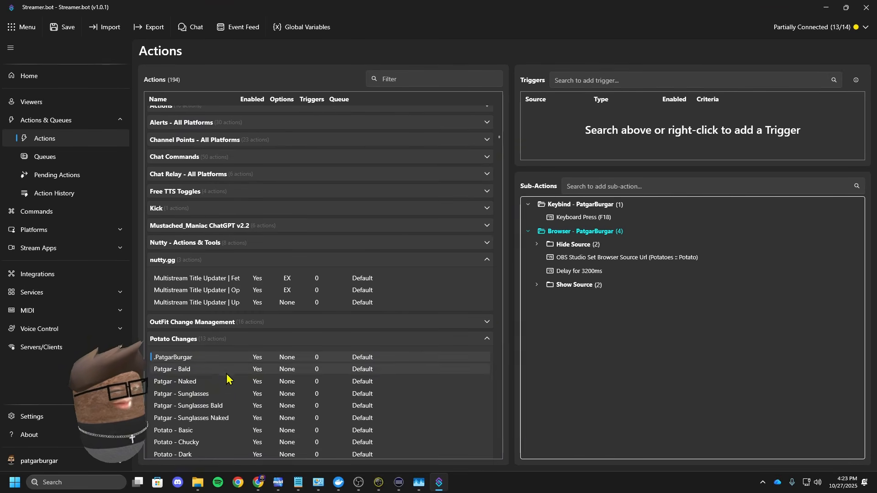
{"action": "scroll", "coordinate": [206, 365], "scroll_direction": "down", "scroll_amount": 4}
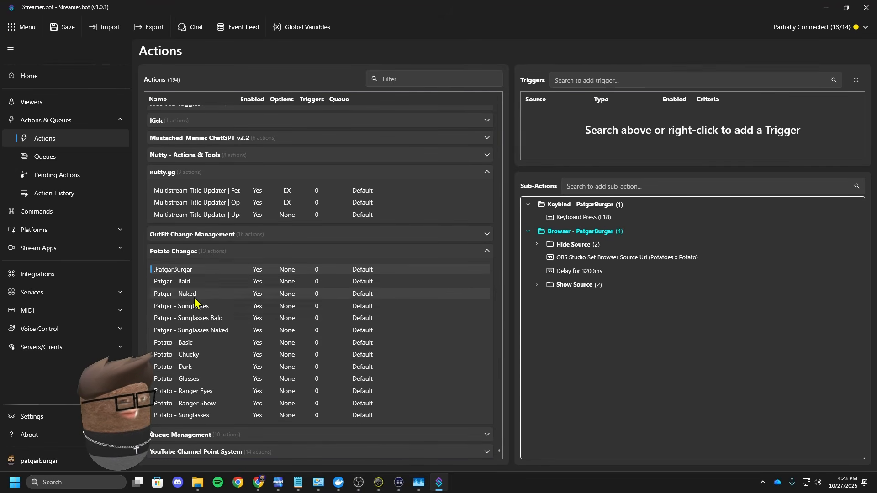
Step: Switch to Stream Deck, choose the Main profile and inspect the Streamer.bot action inside a potato key's multi action
{"action": "left_click", "coordinate": [398, 483]}
{"action": "left_click", "coordinate": [165, 44]}
{"action": "left_click", "coordinate": [150, 60]}
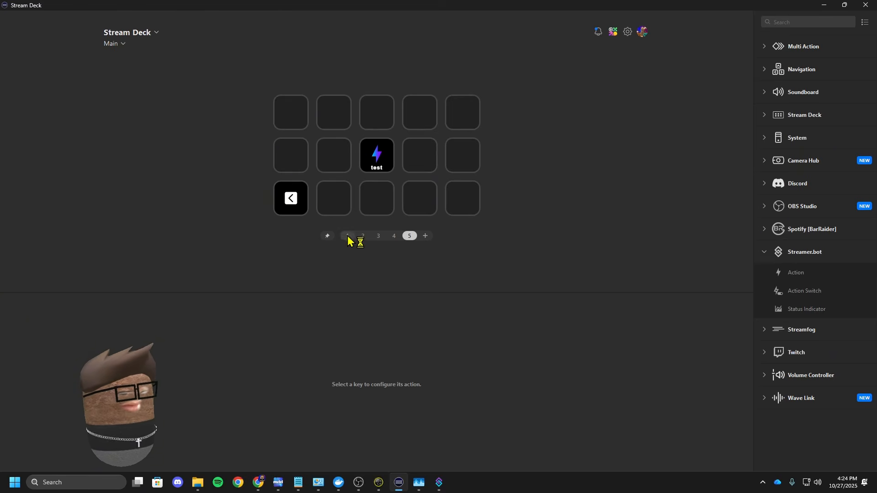
{"action": "left_click", "coordinate": [291, 129]}
{"action": "double_click", "coordinate": [291, 131]}
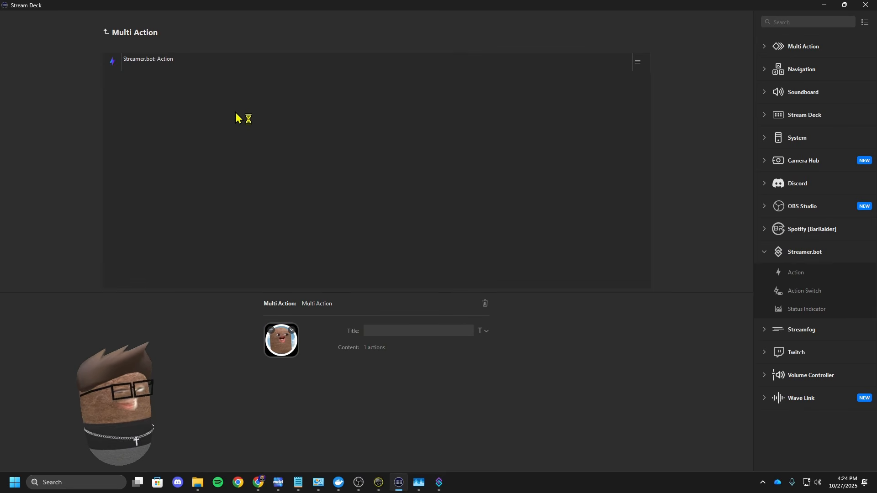
{"action": "left_click", "coordinate": [164, 70]}
{"action": "scroll", "coordinate": [388, 427], "scroll_direction": "down", "scroll_amount": 1}
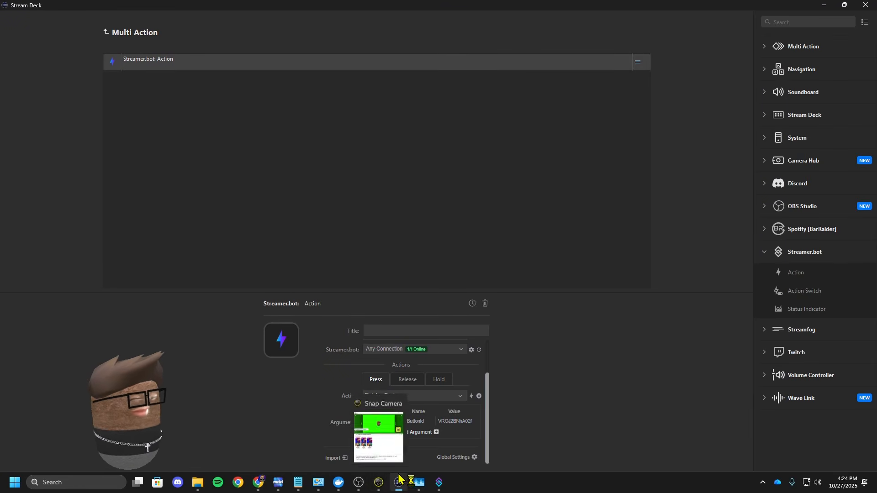
Step: Switch back to Streamer.bot and collapse the nutty.gg and Potato Changes action groups
{"action": "left_click", "coordinate": [439, 482]}
{"action": "scroll", "coordinate": [314, 286], "scroll_direction": "up", "scroll_amount": 3}
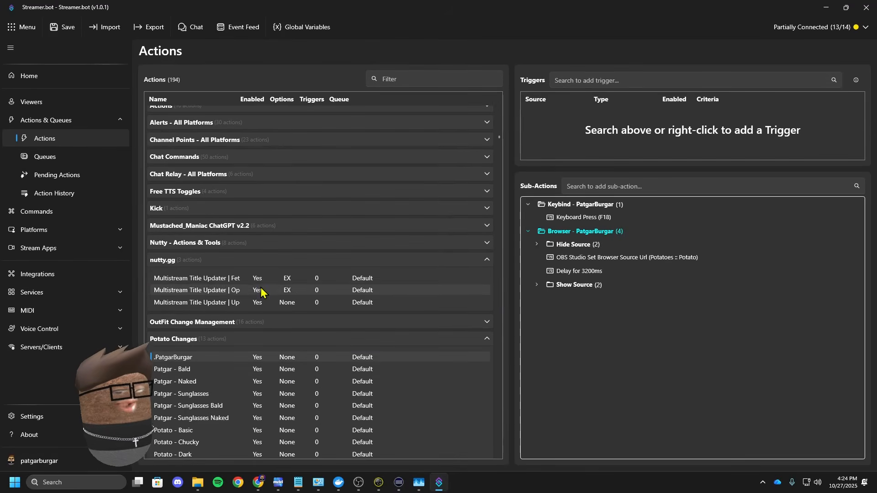
{"action": "left_click", "coordinate": [184, 263]}
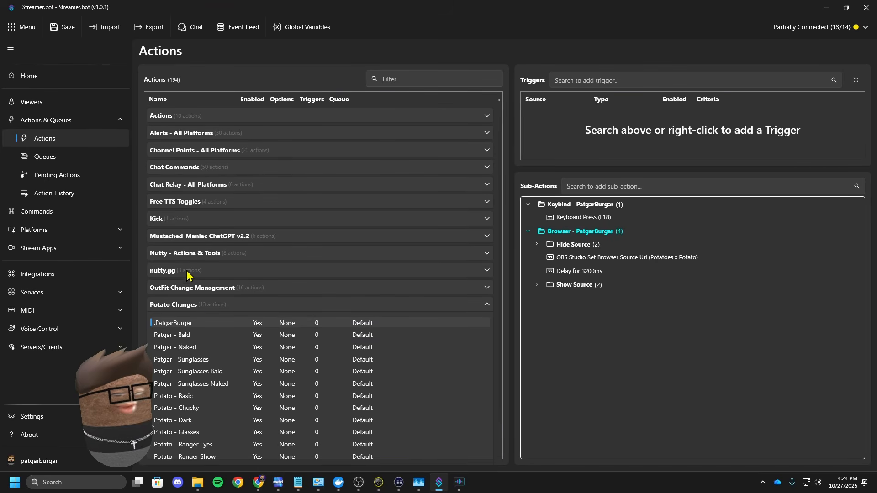
{"action": "left_click", "coordinate": [195, 304]}
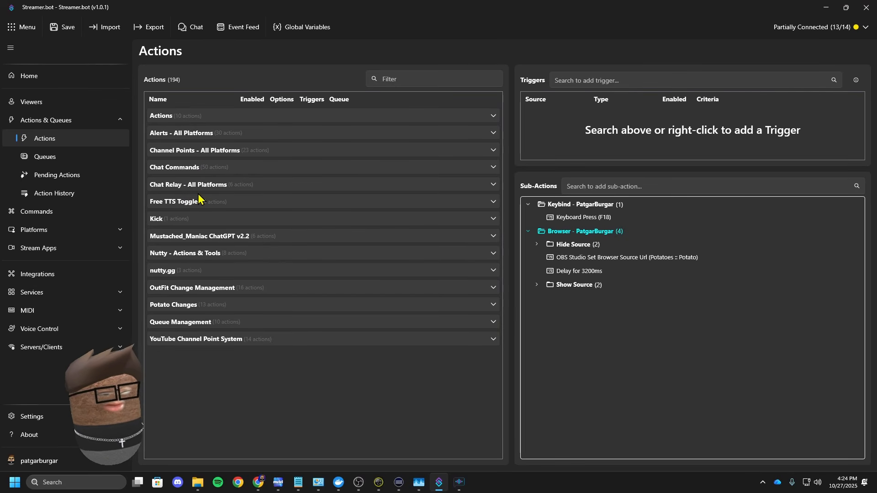
Step: Examine the sub-actions of the random all and random bald actions in OutFit Change Management, and of Potato - Sunglasses
{"action": "left_click", "coordinate": [191, 289]}
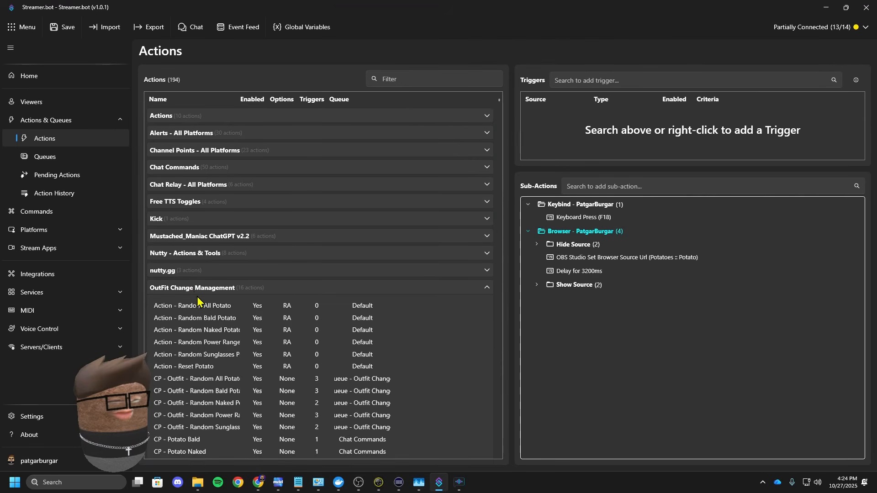
{"action": "scroll", "coordinate": [198, 301], "scroll_direction": "down", "scroll_amount": 2}
{"action": "left_click", "coordinate": [203, 264]}
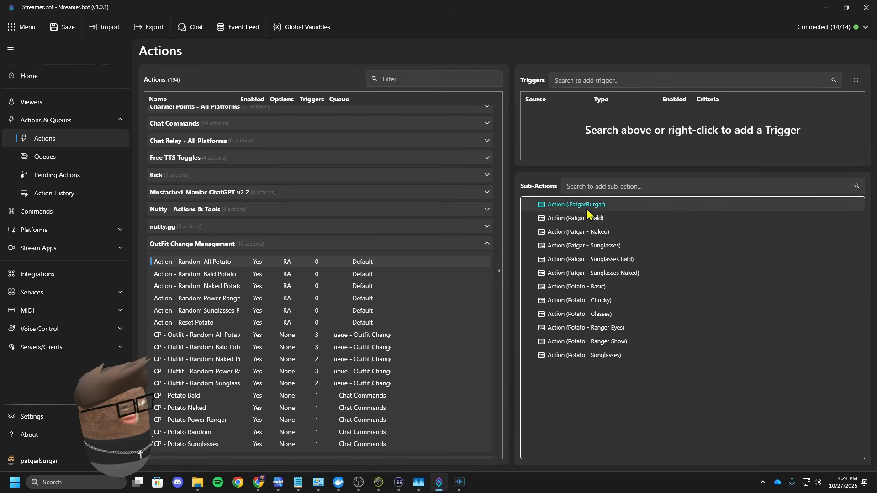
{"action": "scroll", "coordinate": [313, 348], "scroll_direction": "down", "scroll_amount": 2}
{"action": "left_click", "coordinate": [220, 417]}
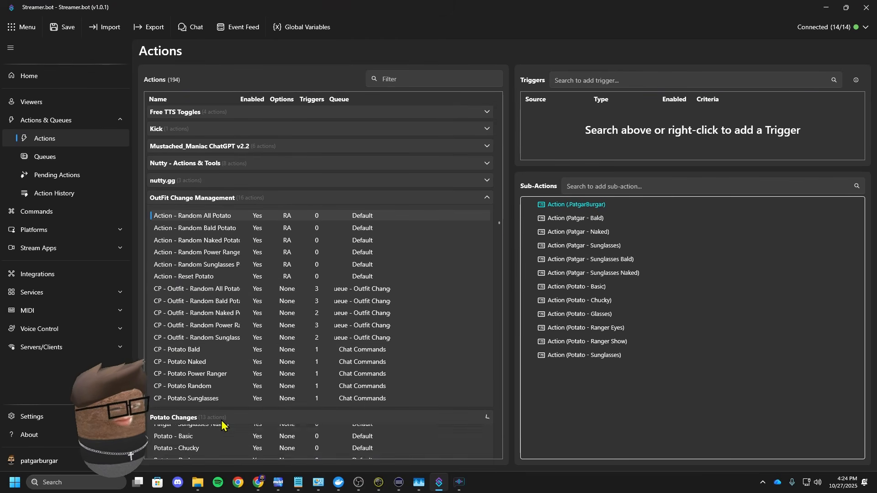
{"action": "scroll", "coordinate": [215, 393], "scroll_direction": "down", "scroll_amount": 6}
{"action": "left_click", "coordinate": [221, 307]}
{"action": "left_click", "coordinate": [340, 415]}
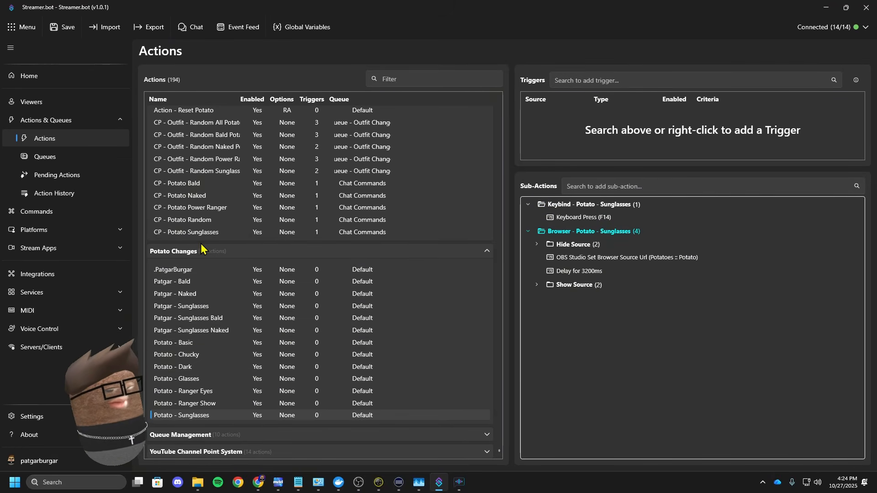
{"action": "scroll", "coordinate": [183, 285], "scroll_direction": "up", "scroll_amount": 2}
{"action": "scroll", "coordinate": [202, 278], "scroll_direction": "up", "scroll_amount": 6}
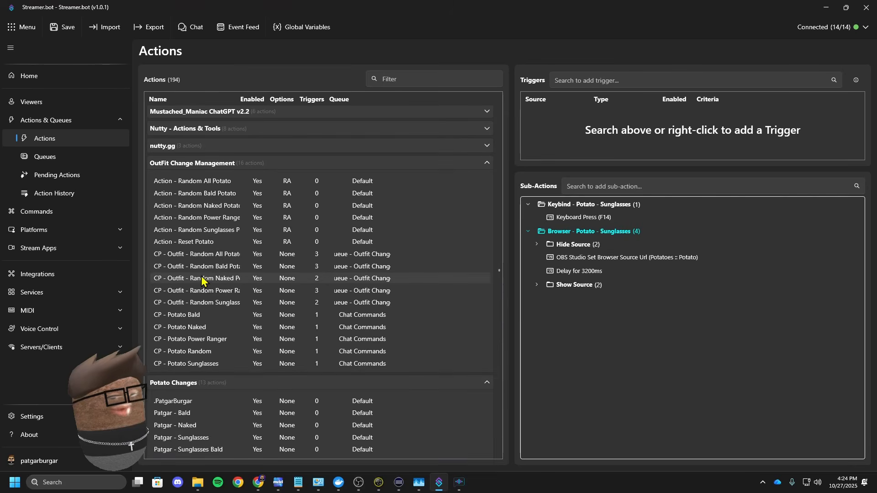
{"action": "left_click", "coordinate": [205, 237]}
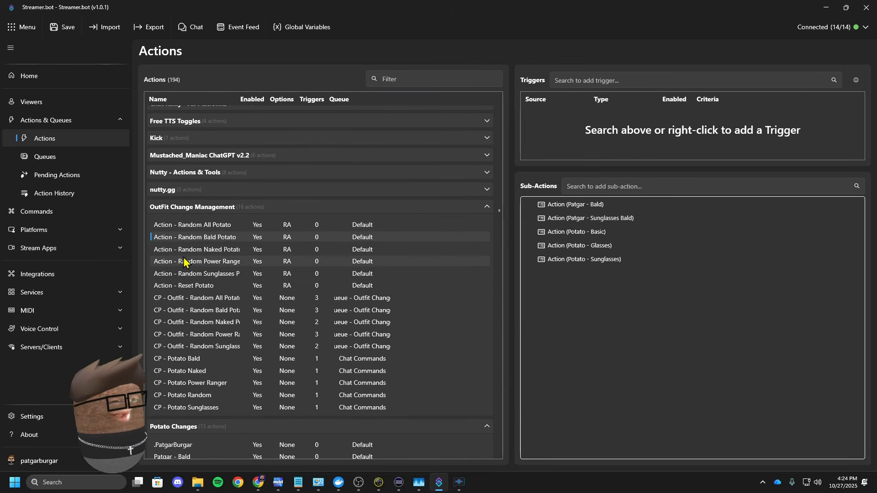
Step: Expand the Channel Points - All Platforms group and look through its actions
{"action": "scroll", "coordinate": [195, 214], "scroll_direction": "up", "scroll_amount": 4}
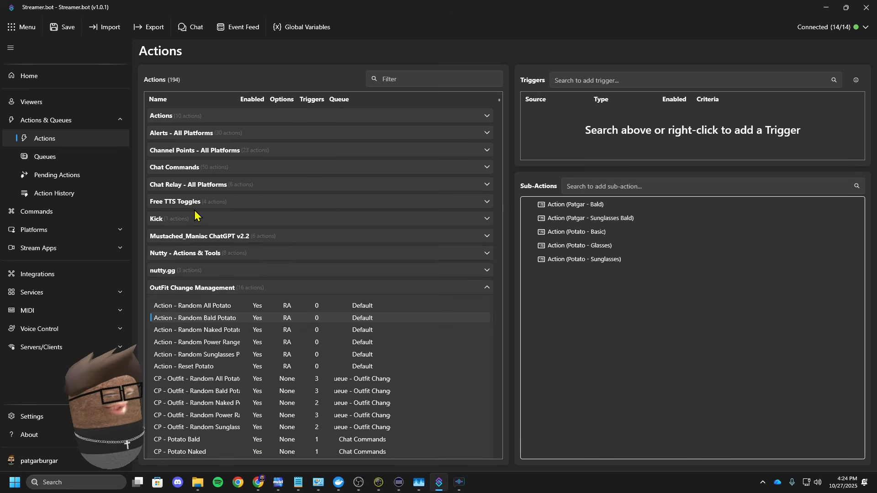
{"action": "left_click", "coordinate": [205, 153]}
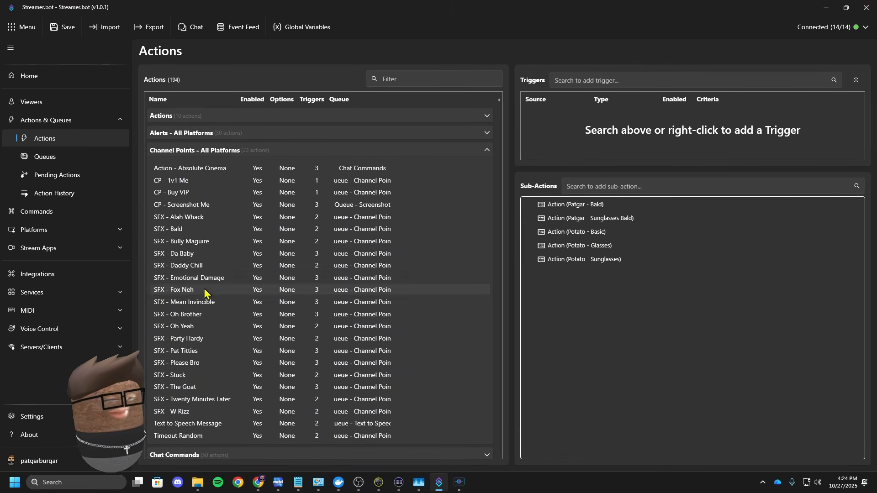
{"action": "scroll", "coordinate": [226, 354], "scroll_direction": "down", "scroll_amount": 10}
{"action": "scroll", "coordinate": [225, 359], "scroll_direction": "down", "scroll_amount": 4}
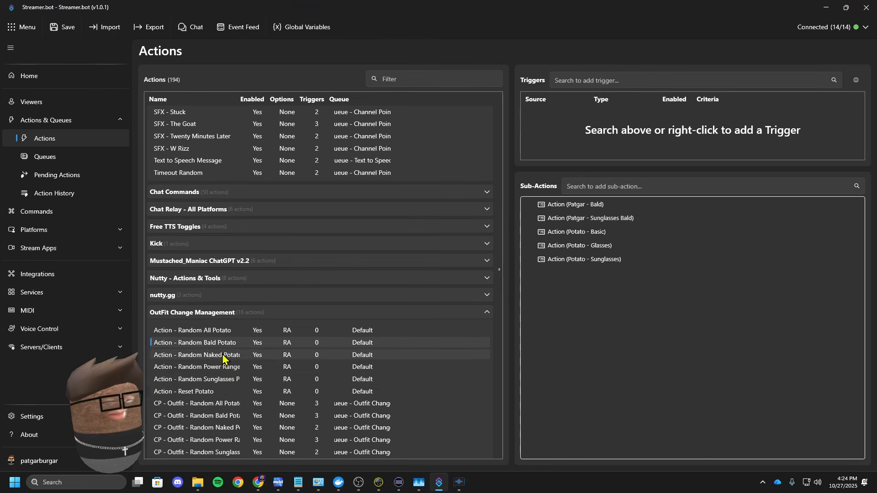
Step: Examine the delays and Snap Camera Change sub-action of the CP outfit action for random all potato, and collapse its Queue Remover group
{"action": "left_click", "coordinate": [221, 360]}
{"action": "left_click", "coordinate": [580, 205]}
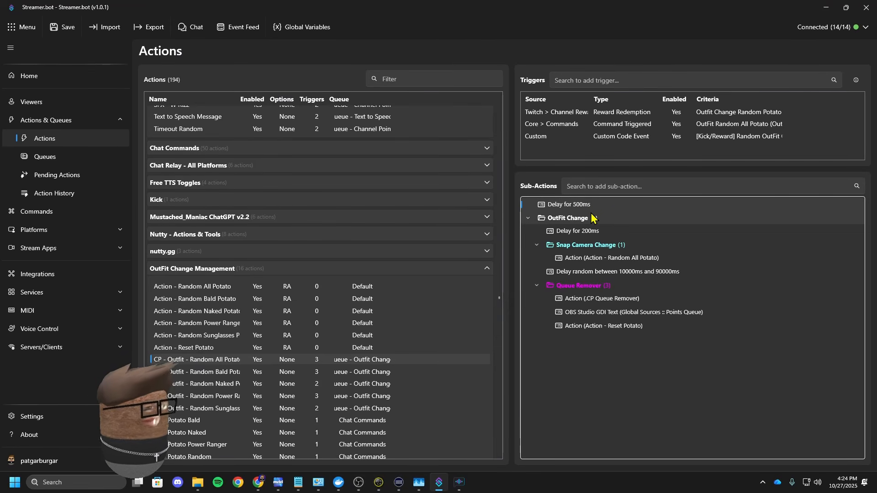
{"action": "left_click", "coordinate": [571, 232]}
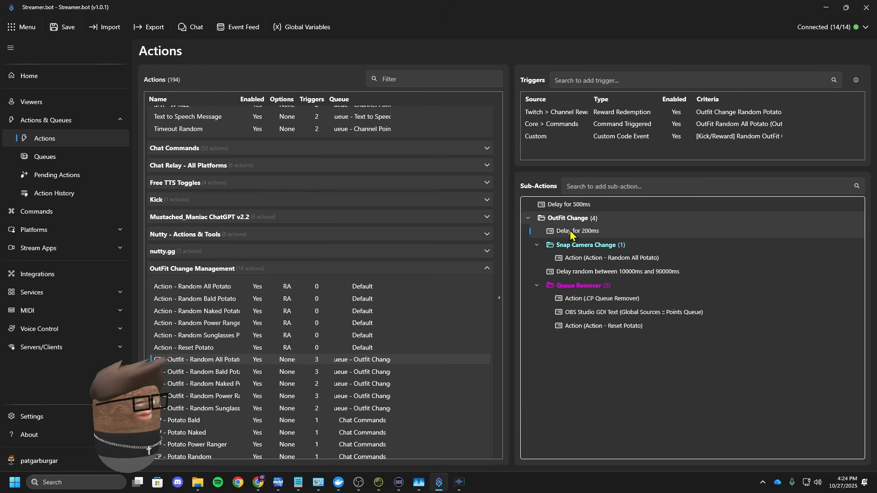
{"action": "left_click", "coordinate": [568, 257]}
{"action": "left_click", "coordinate": [564, 207]}
{"action": "left_click", "coordinate": [569, 258]}
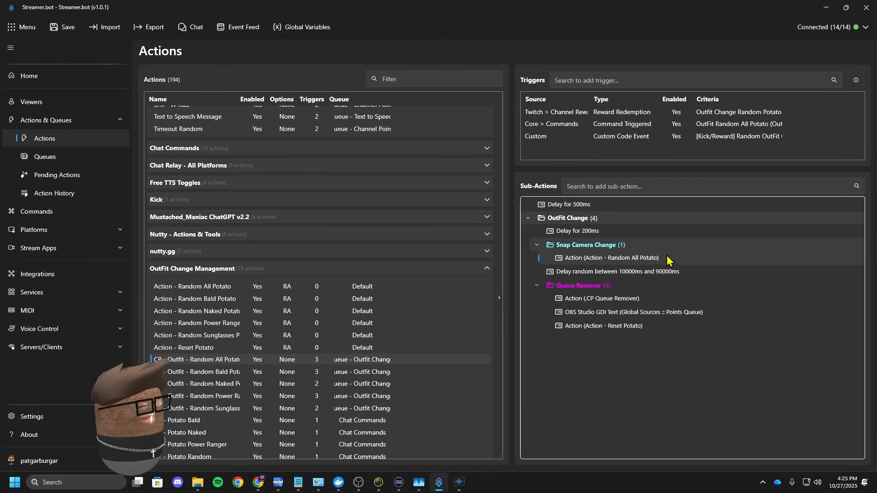
{"action": "left_click", "coordinate": [619, 274]}
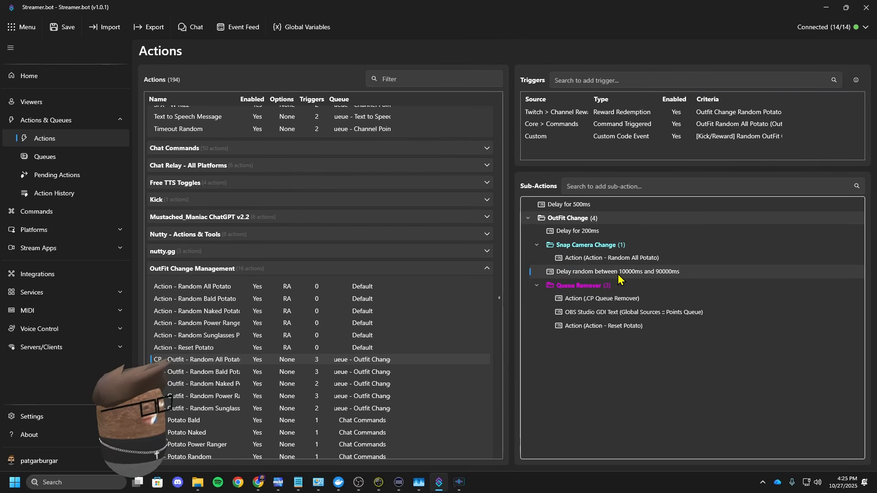
{"action": "left_click", "coordinate": [538, 286]}
Step: Return to the start of the actions list and save the current settings
{"action": "mouse_move", "coordinate": [569, 136]}
{"action": "left_mouse_down"}
{"action": "mouse_move", "coordinate": [558, 114]}
{"action": "mouse_move", "coordinate": [558, 147]}
{"action": "left_mouse_up"}
{"action": "left_click", "coordinate": [68, 28]}
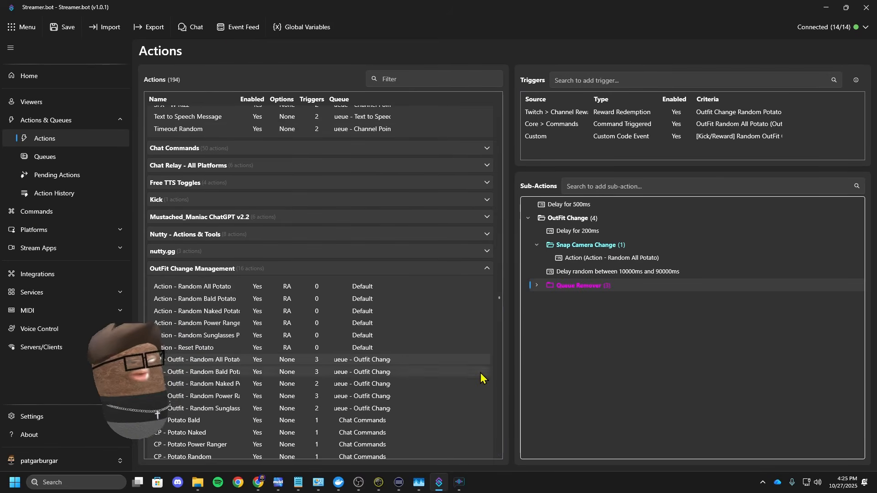
{"action": "scroll", "coordinate": [461, 373], "scroll_direction": "up", "scroll_amount": 10}
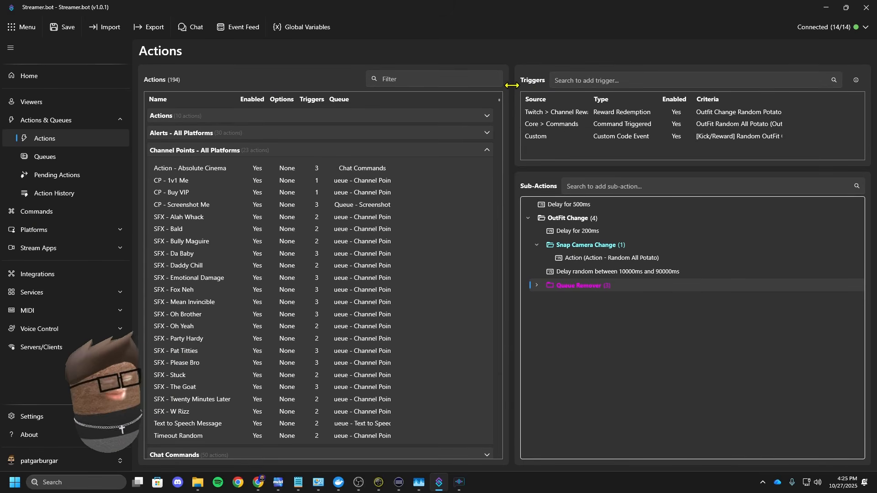
{"action": "left_click", "coordinate": [66, 27]}
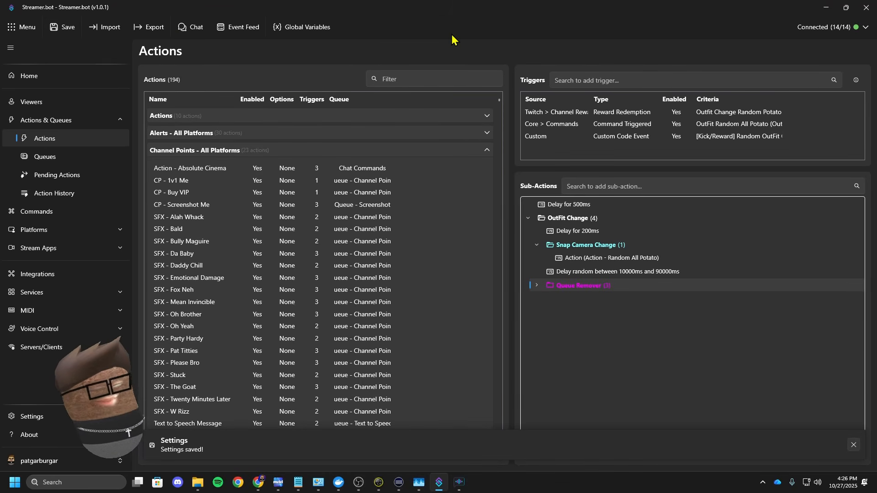